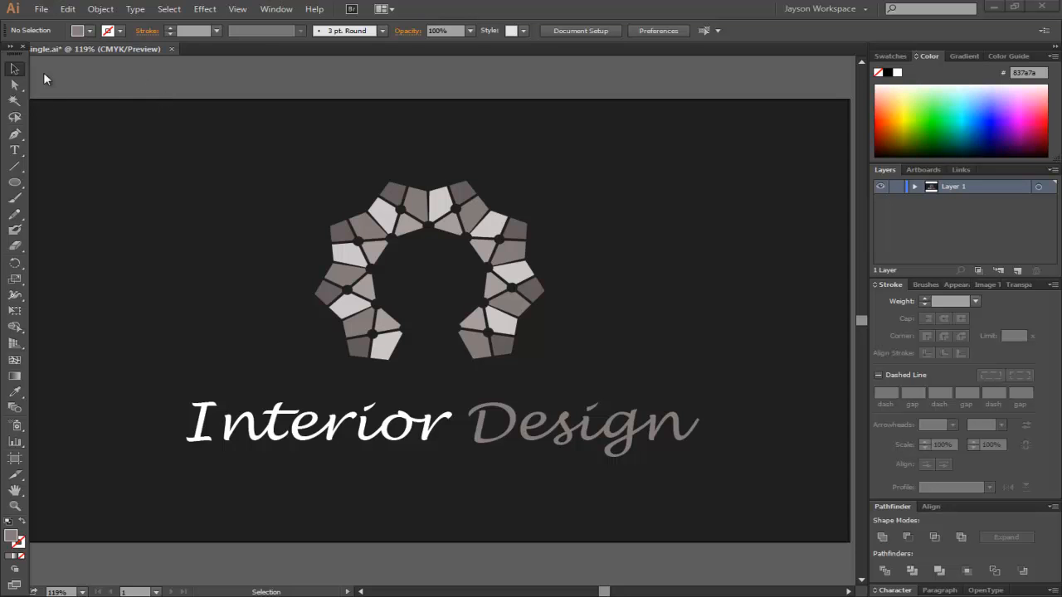
# Create a new document with the Web profile at 960 x 560 px
pyautogui.click(40, 9)
pyautogui.click(60, 24)
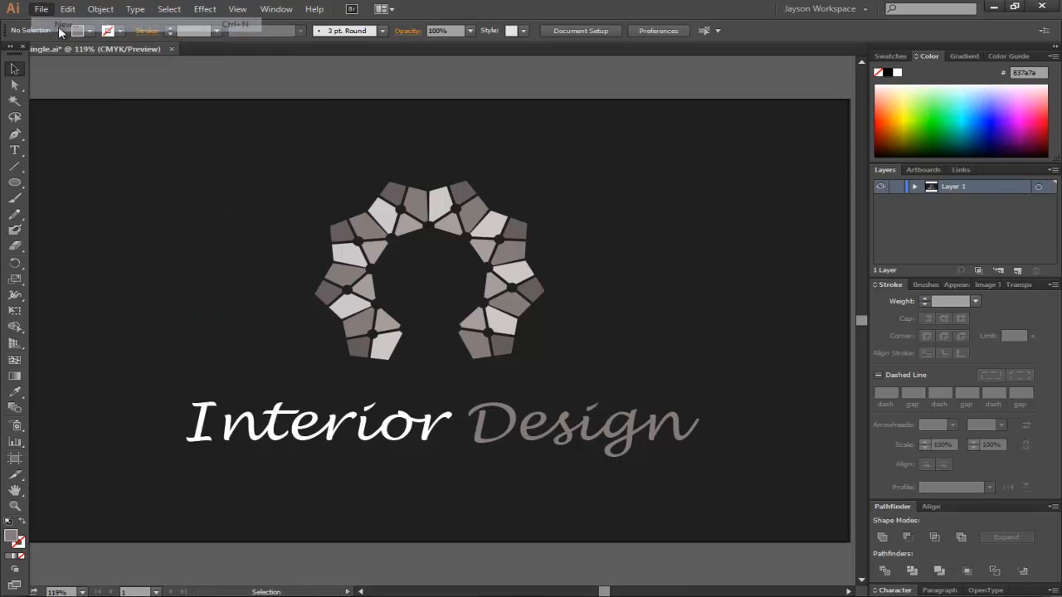
pyautogui.moveTo(583, 132); pyautogui.dragTo(487, 138)
pyautogui.click(473, 188)
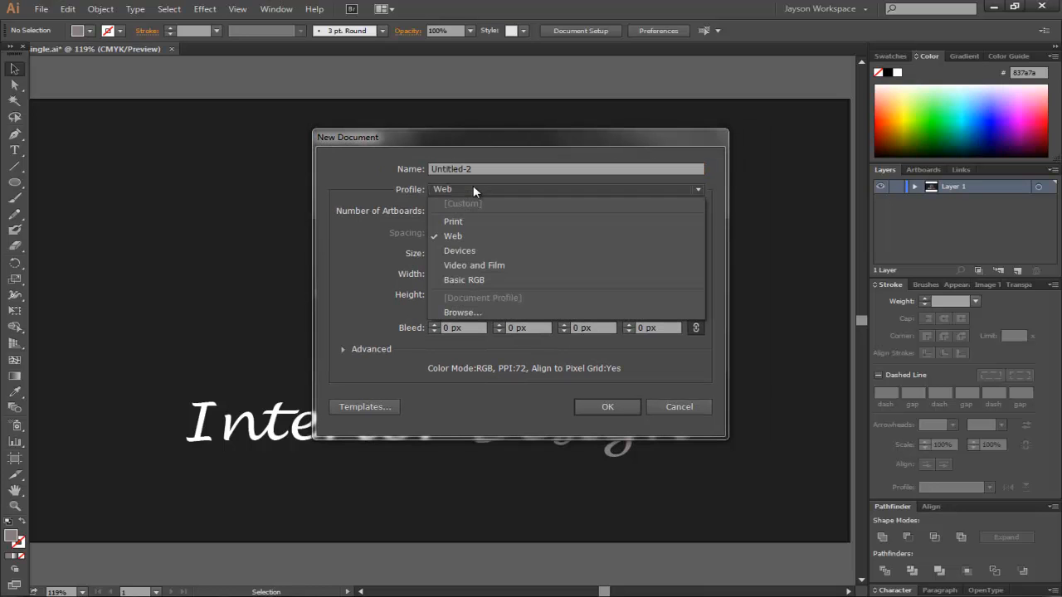
pyautogui.click(469, 237)
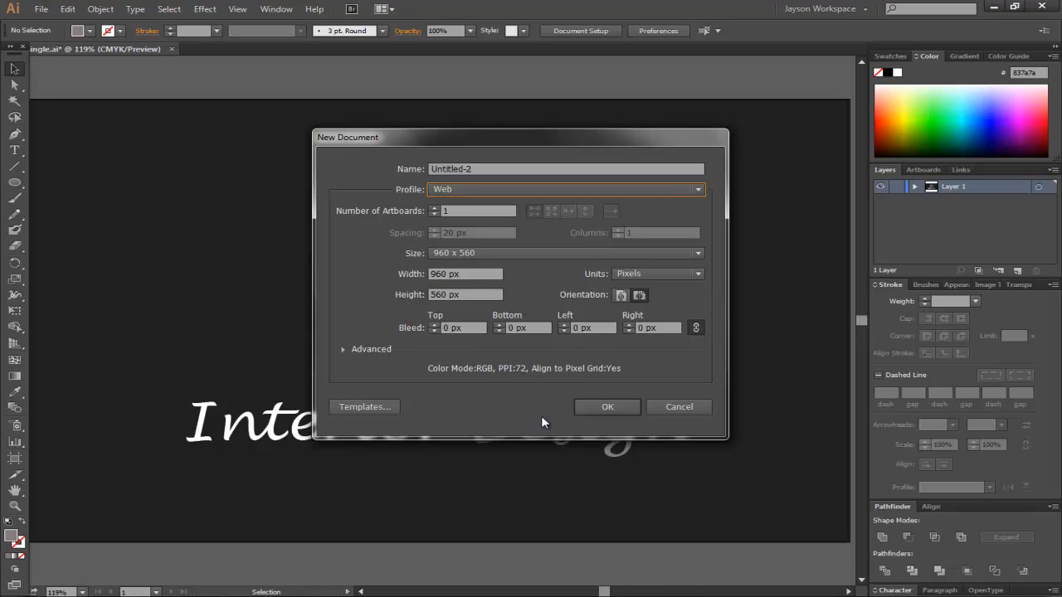
pyautogui.click(606, 409)
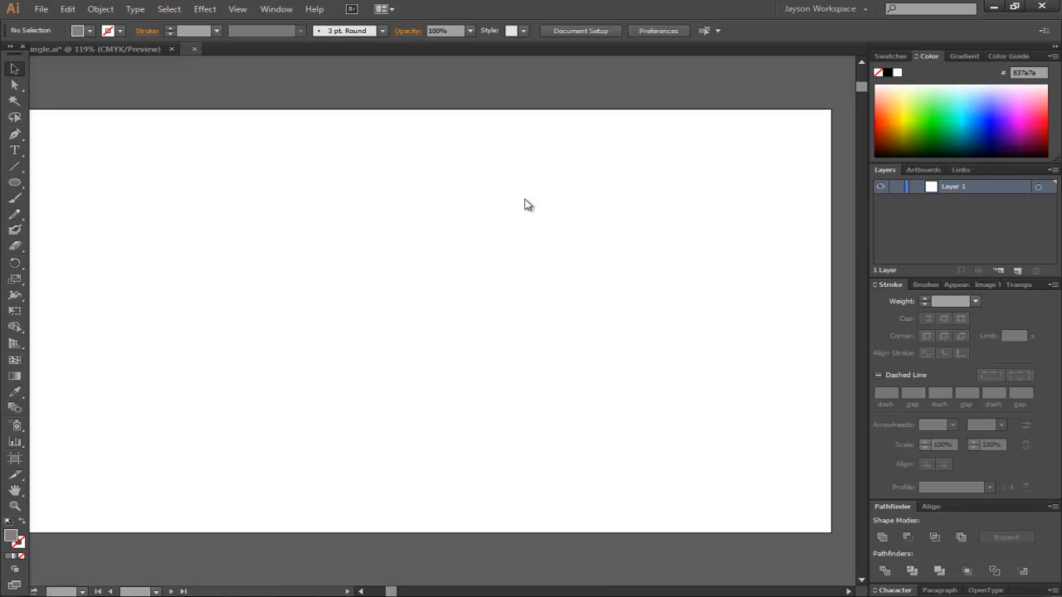
# Draw a 960 x 560 px rectangle covering the whole artboard
pyautogui.moveTo(608, 591); pyautogui.dragTo(607, 592)
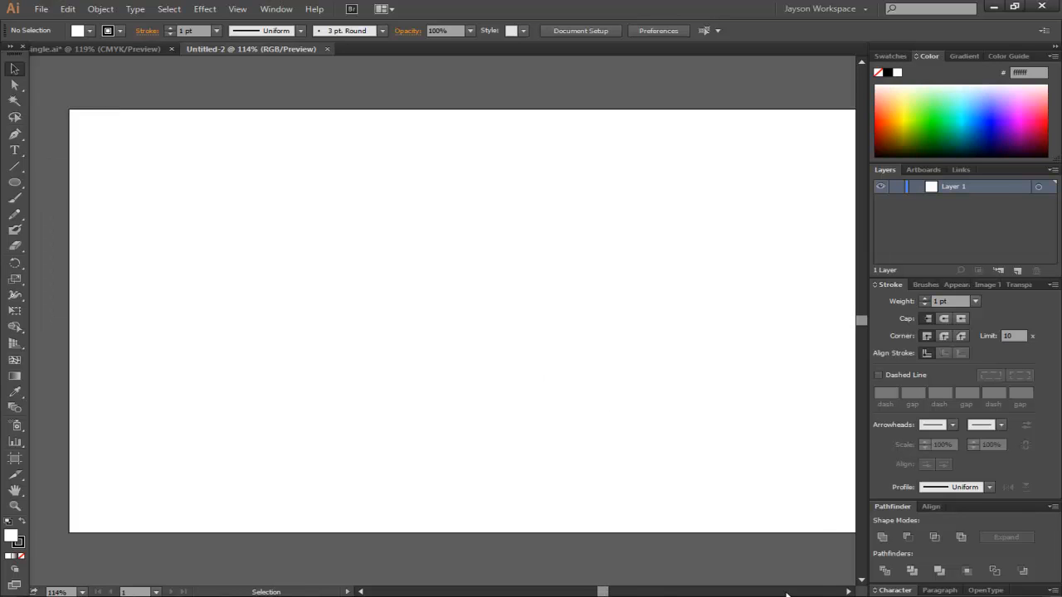
pyautogui.click(846, 592)
pyautogui.click(846, 591)
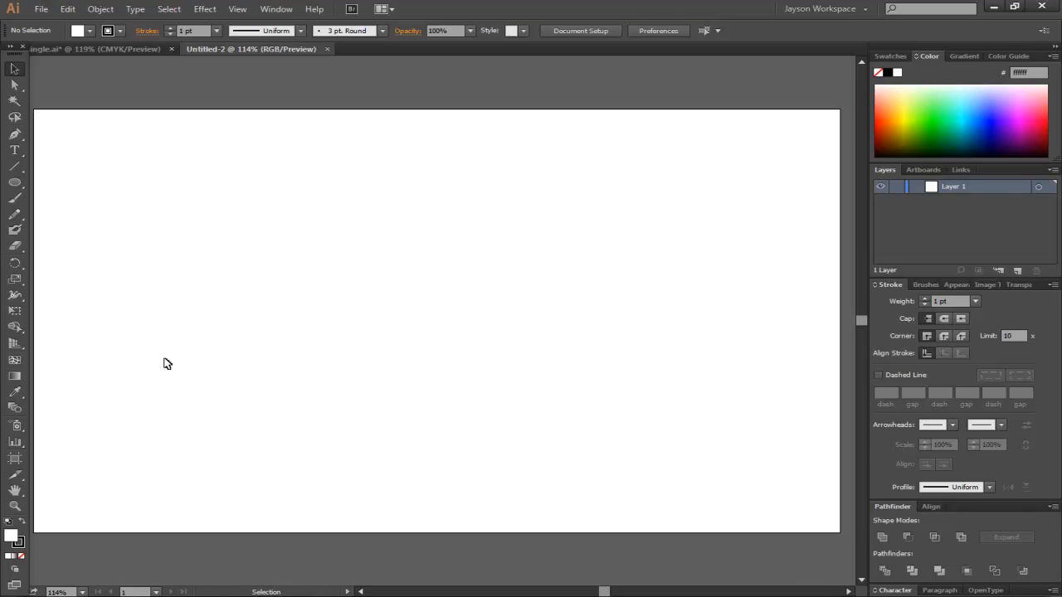
pyautogui.click(14, 185)
pyautogui.click(80, 186)
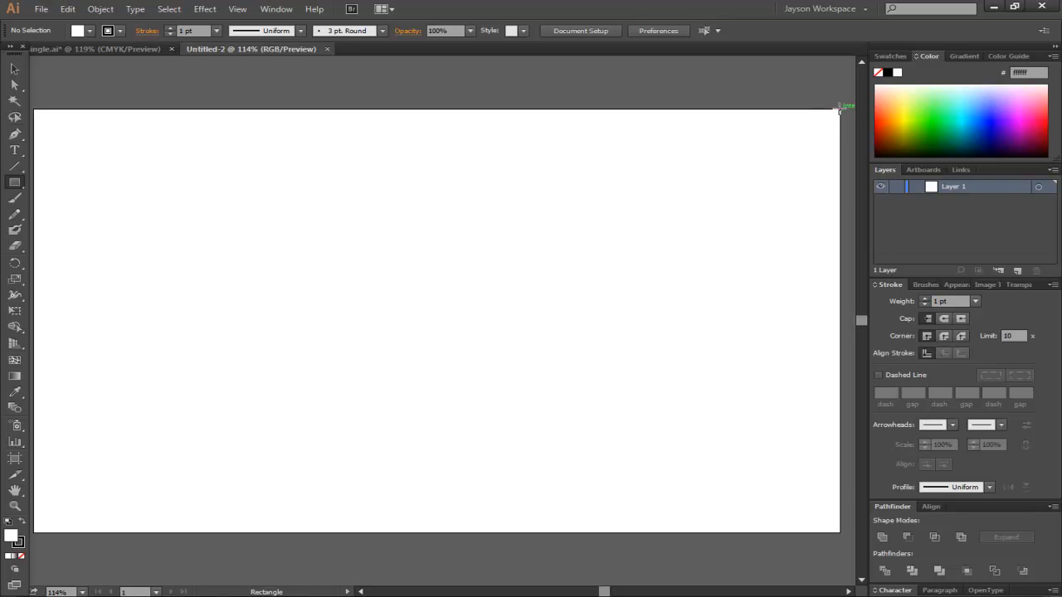
pyautogui.moveTo(839, 108); pyautogui.dragTo(32, 531)
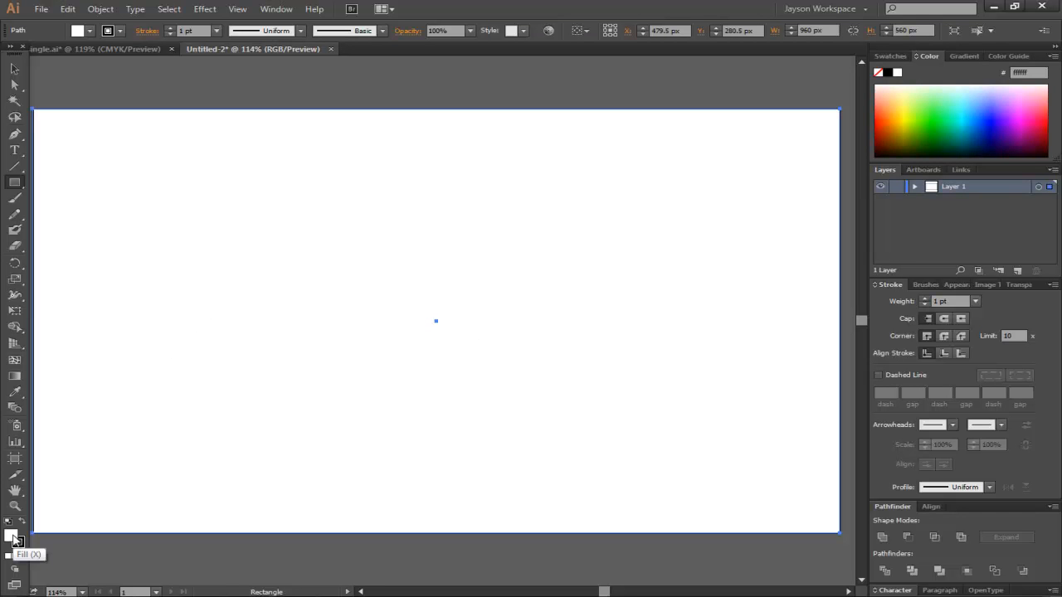
# Fill the background rectangle with dark gray #212121
pyautogui.doubleClick(14, 539)
pyautogui.moveTo(478, 354); pyautogui.dragTo(337, 385)
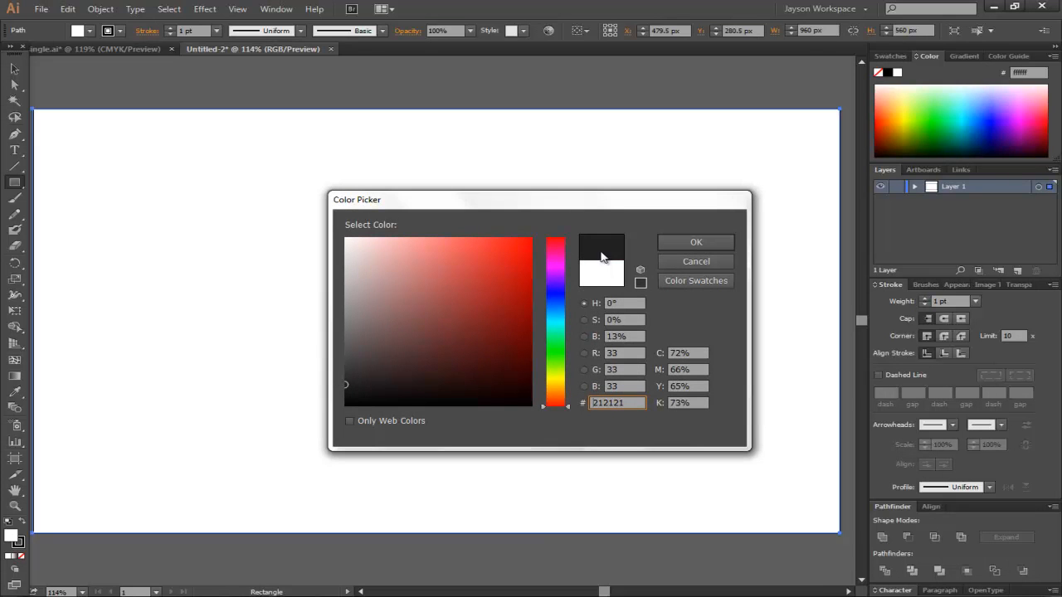
pyautogui.moveTo(630, 403); pyautogui.dragTo(587, 406)
pyautogui.click(694, 244)
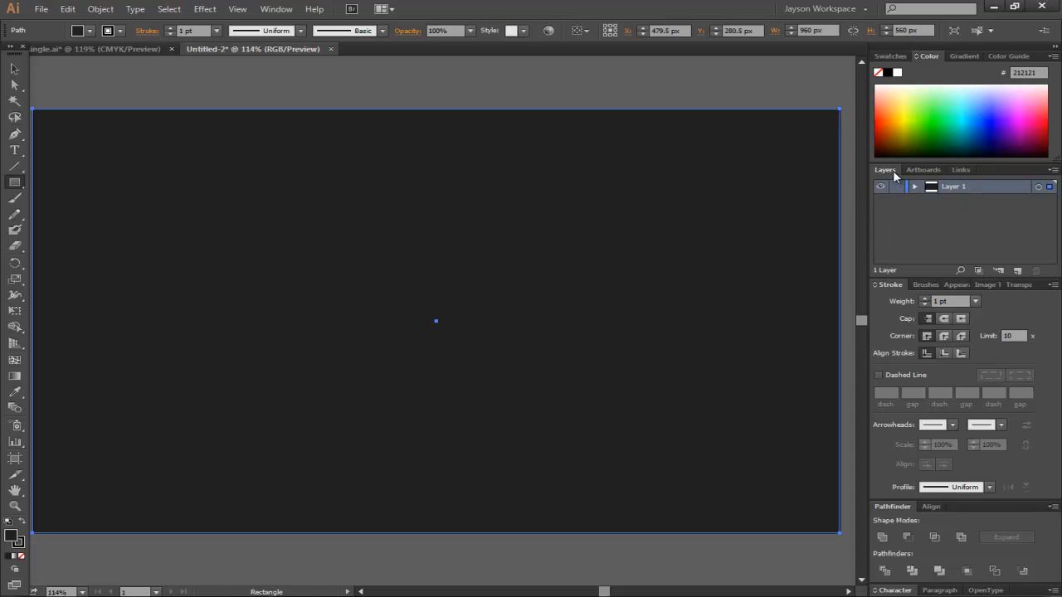
# Expand Layer 1 and lock the background rectangle's path
pyautogui.click(276, 9)
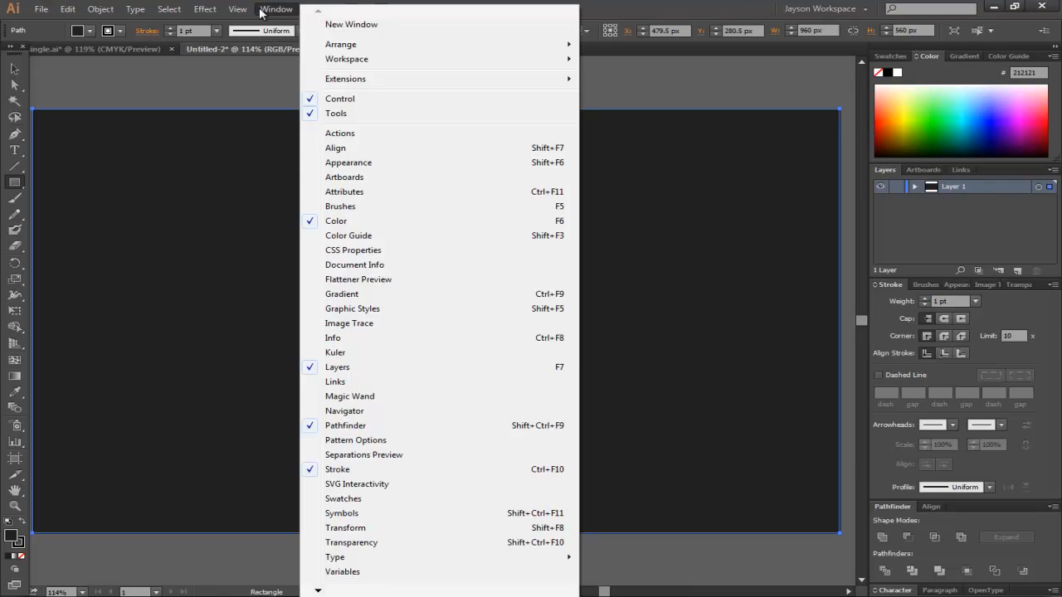
pyautogui.click(372, 372)
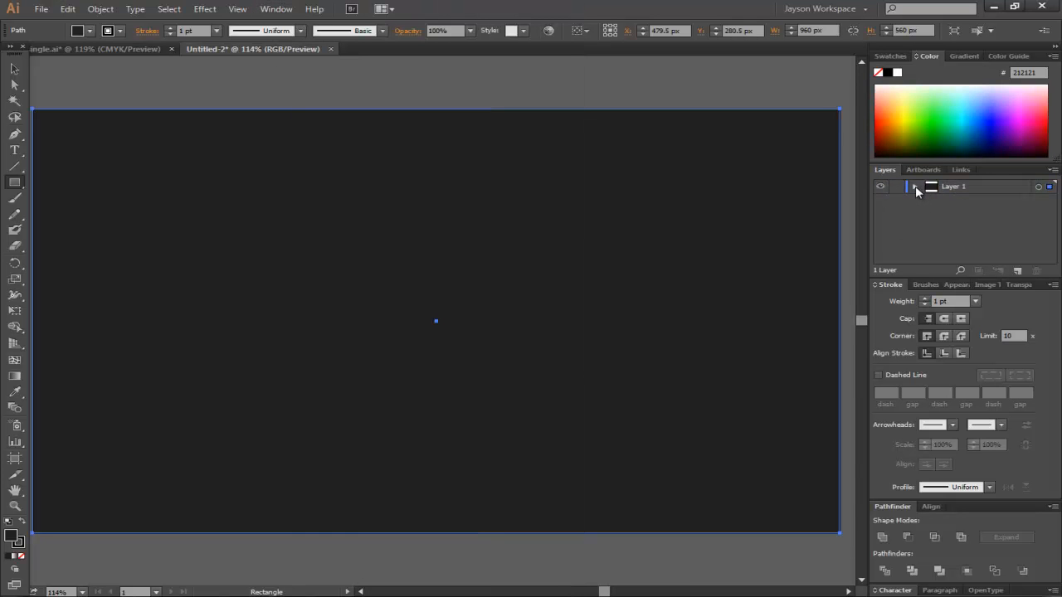
pyautogui.click(915, 187)
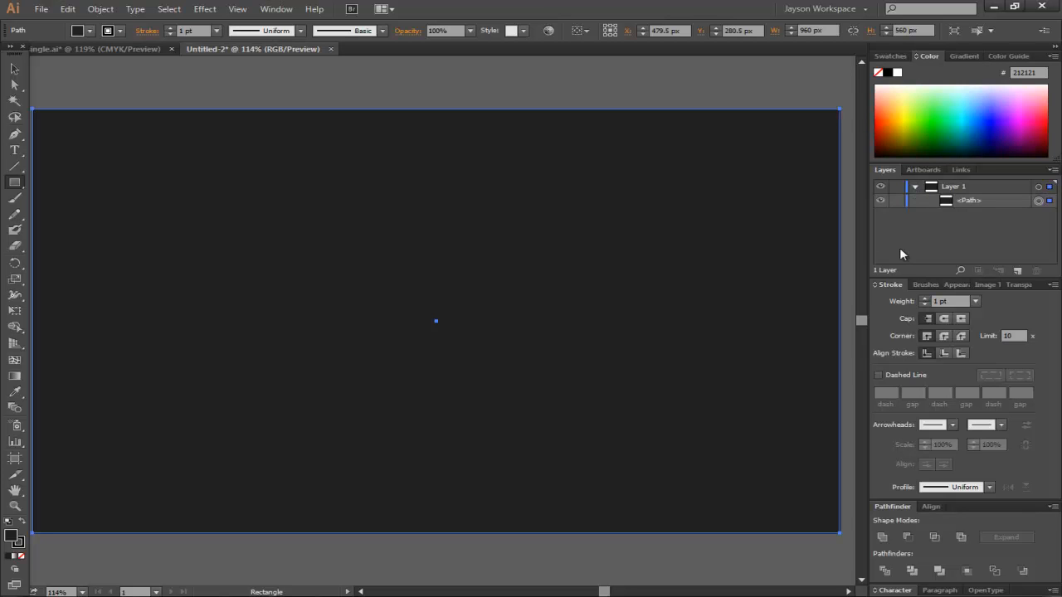
pyautogui.click(896, 201)
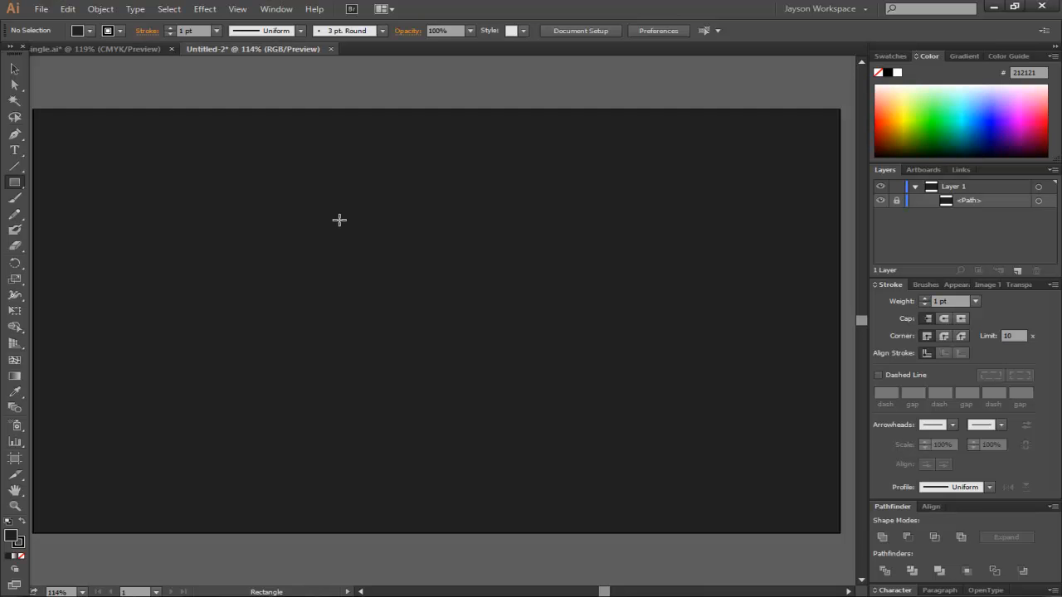
# Draw an upright pentagon about 333 px wide and 317 px high and move it to the middle of the artboard
pyautogui.click(131, 49)
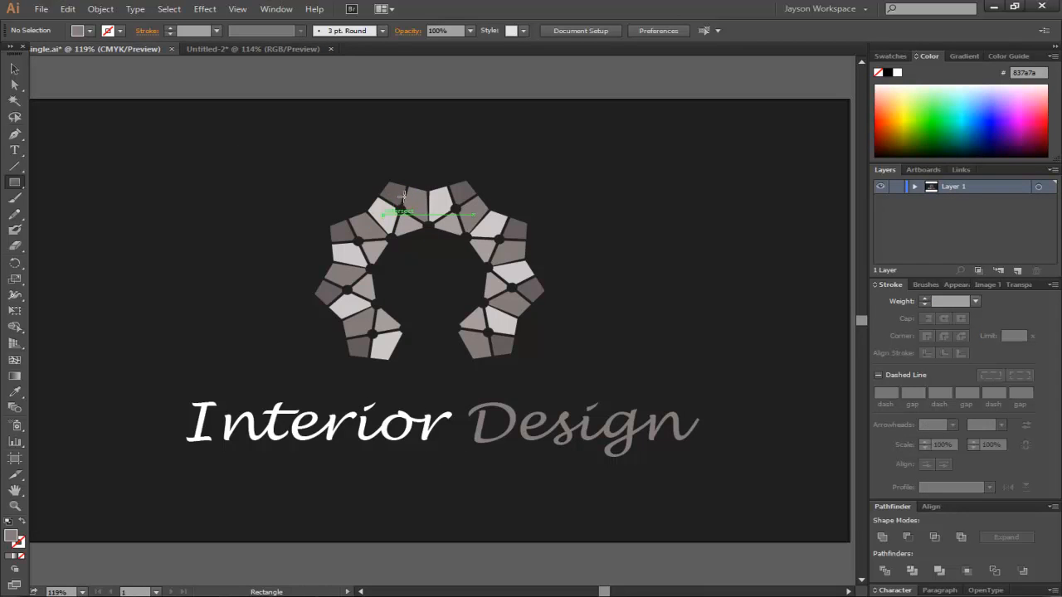
pyautogui.click(285, 51)
pyautogui.moveTo(15, 183); pyautogui.dragTo(72, 233)
pyautogui.moveTo(303, 180); pyautogui.dragTo(388, 286)
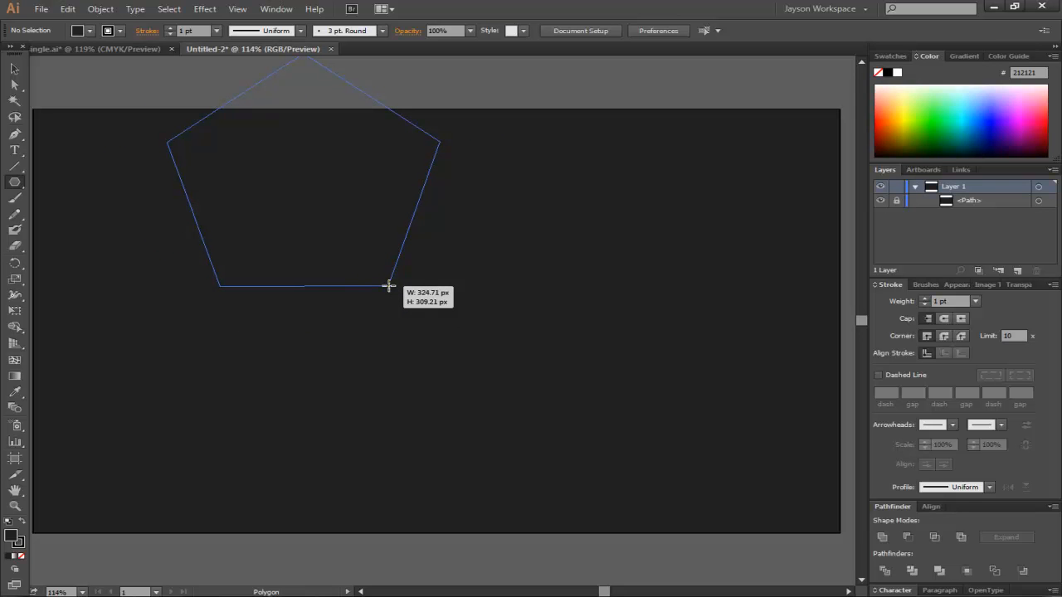
pyautogui.press('Up')
pyautogui.moveTo(389, 285); pyautogui.dragTo(377, 272)
pyautogui.press('Up')
pyautogui.press('Up')
pyautogui.press('Down')
pyautogui.press('Down')
pyautogui.press('Down')
pyautogui.press('Down')
pyautogui.press('Down')
pyautogui.press('Up')
pyautogui.press('Up')
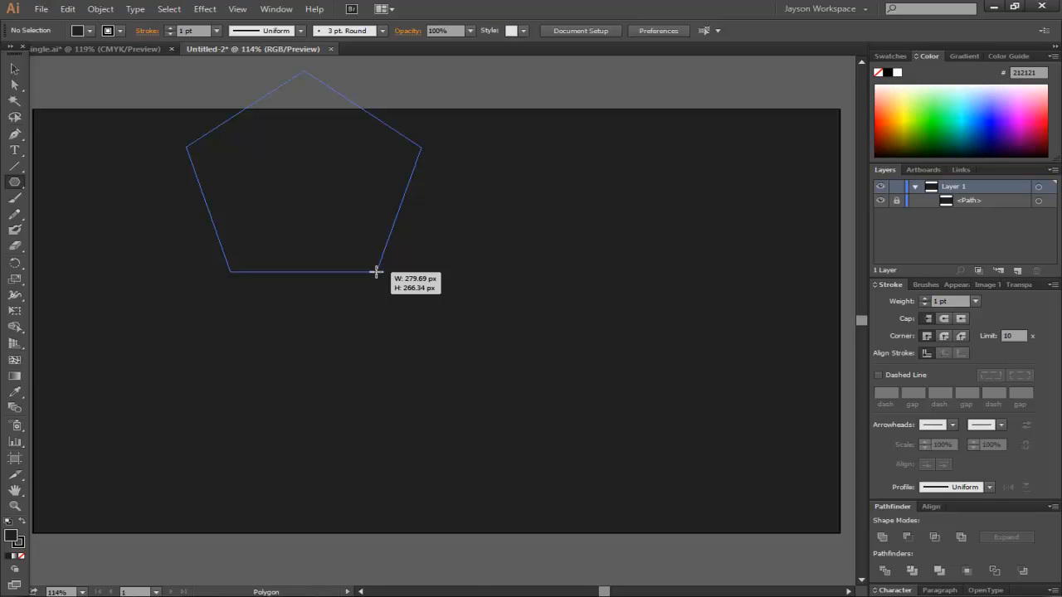
pyautogui.moveTo(377, 272); pyautogui.dragTo(377, 272)
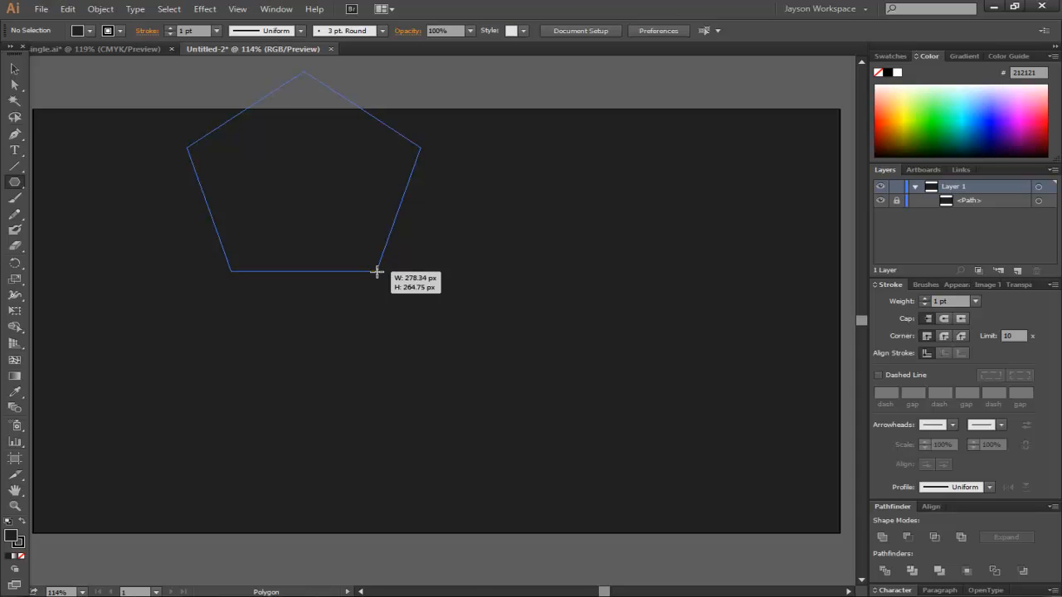
pyautogui.moveTo(376, 271); pyautogui.dragTo(392, 289)
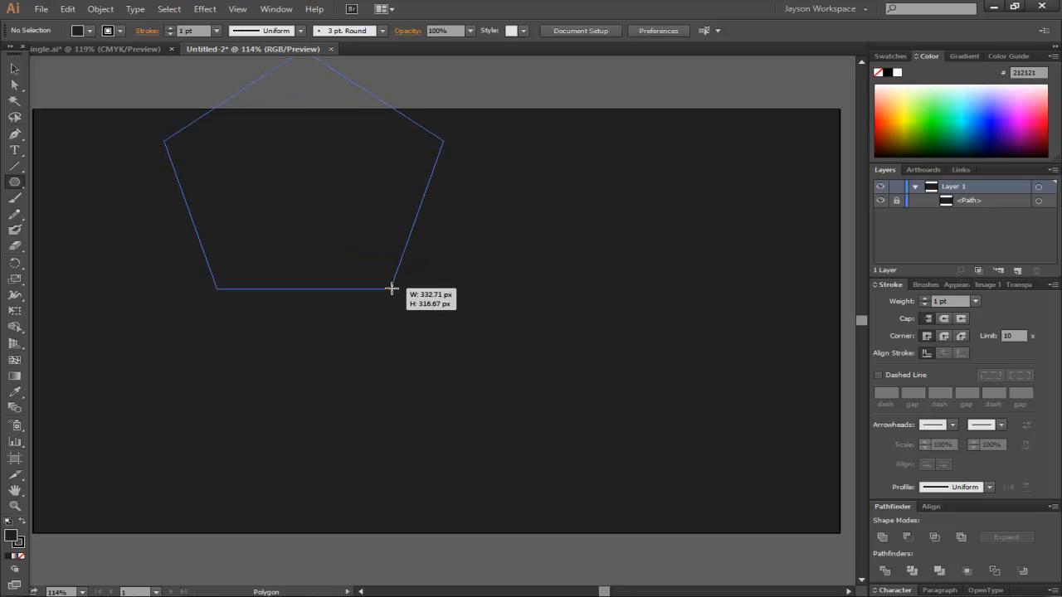
pyautogui.moveTo(391, 289); pyautogui.dragTo(392, 288)
pyautogui.click(15, 69)
pyautogui.moveTo(336, 174); pyautogui.dragTo(457, 301)
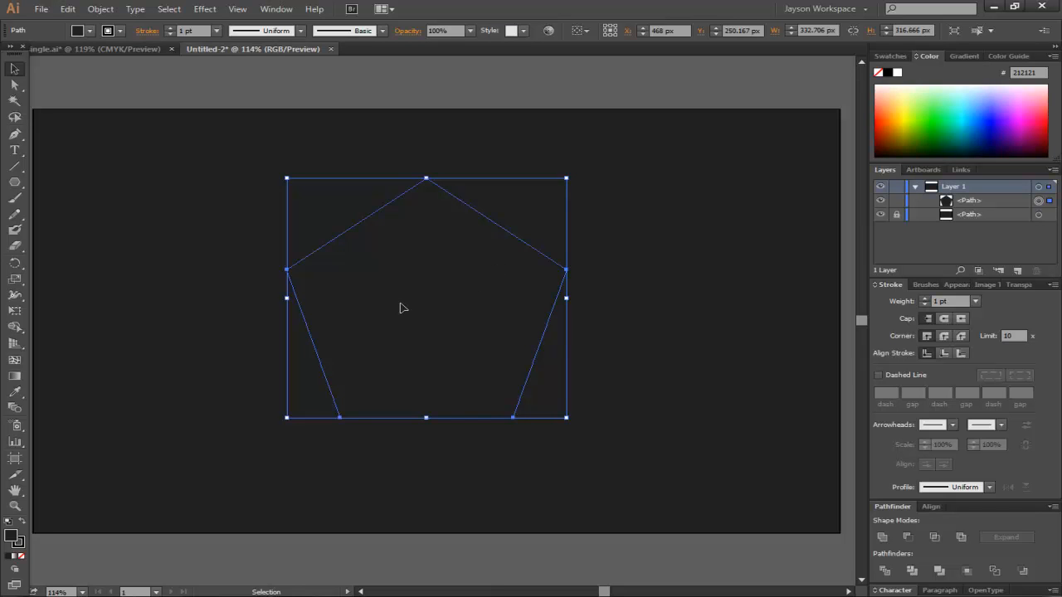
# Give the pentagon a white #ffffff fill and no stroke, and move it slightly upward
pyautogui.doubleClick(12, 539)
pyautogui.moveTo(372, 249); pyautogui.dragTo(340, 225)
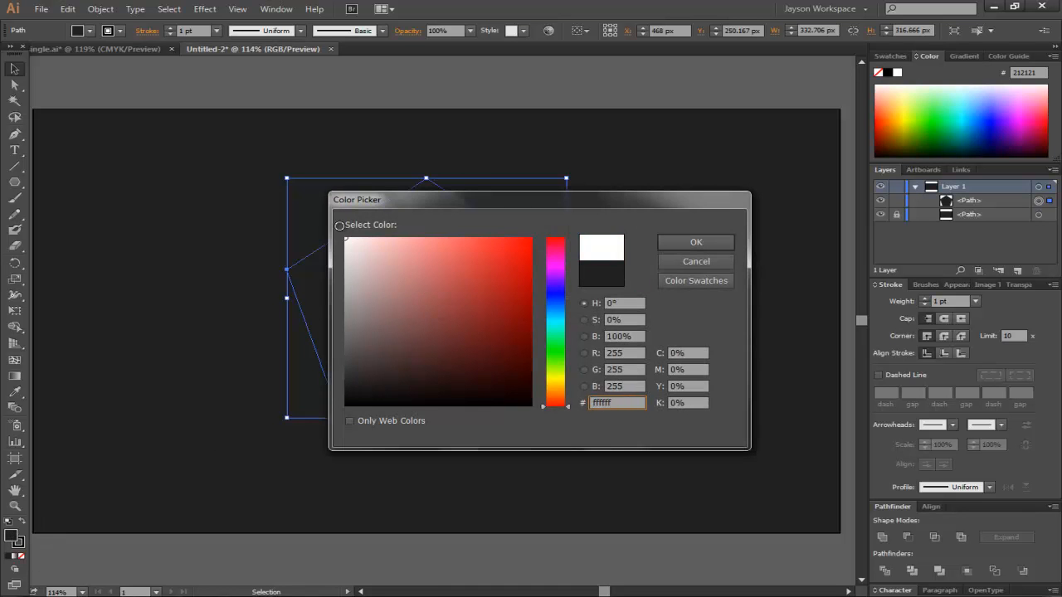
pyautogui.click(696, 243)
pyautogui.click(19, 544)
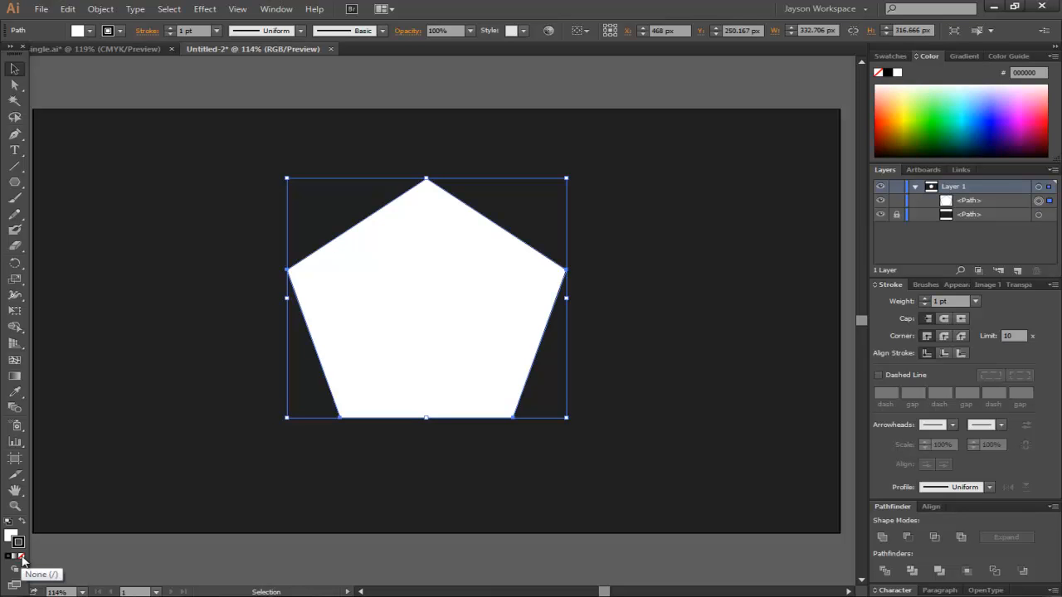
pyautogui.click(22, 561)
pyautogui.moveTo(437, 274); pyautogui.dragTo(437, 259)
# Draw a vertical line about 389 px long through the pentagon's top corner and center, extending past both ends
pyautogui.click(124, 49)
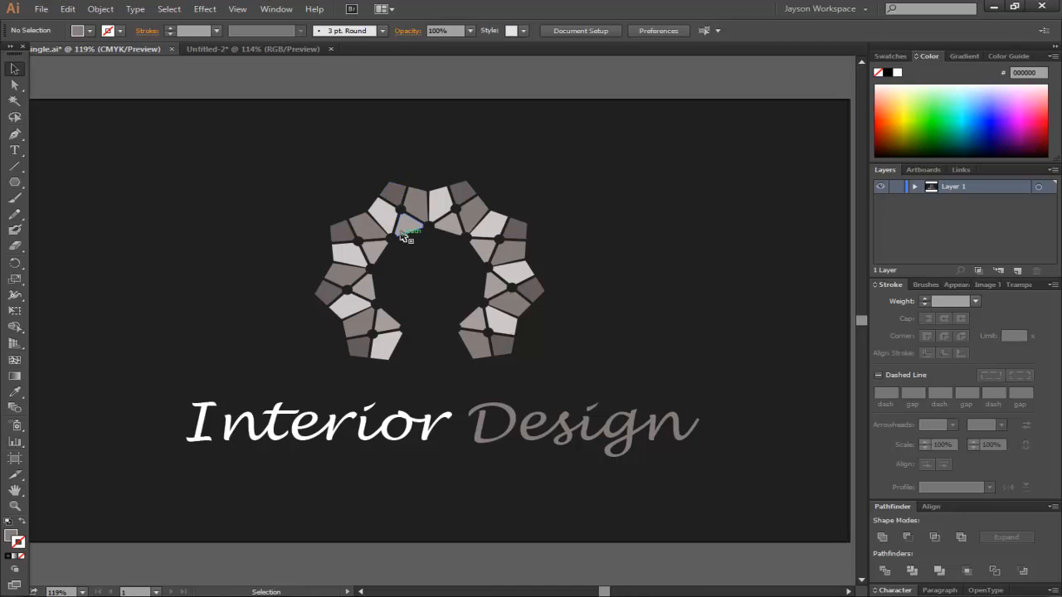
pyautogui.click(282, 52)
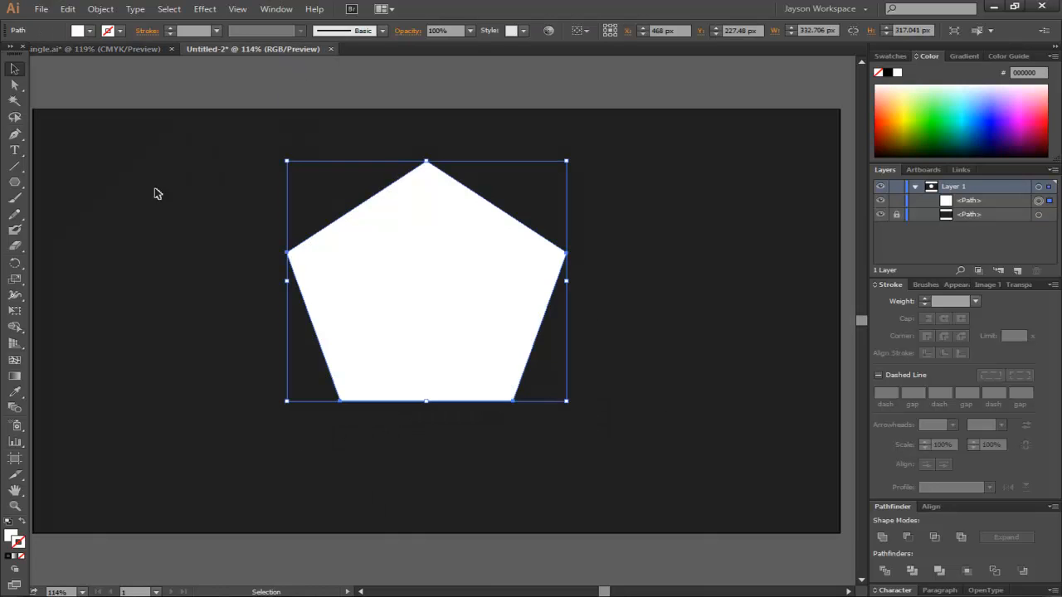
pyautogui.click(14, 166)
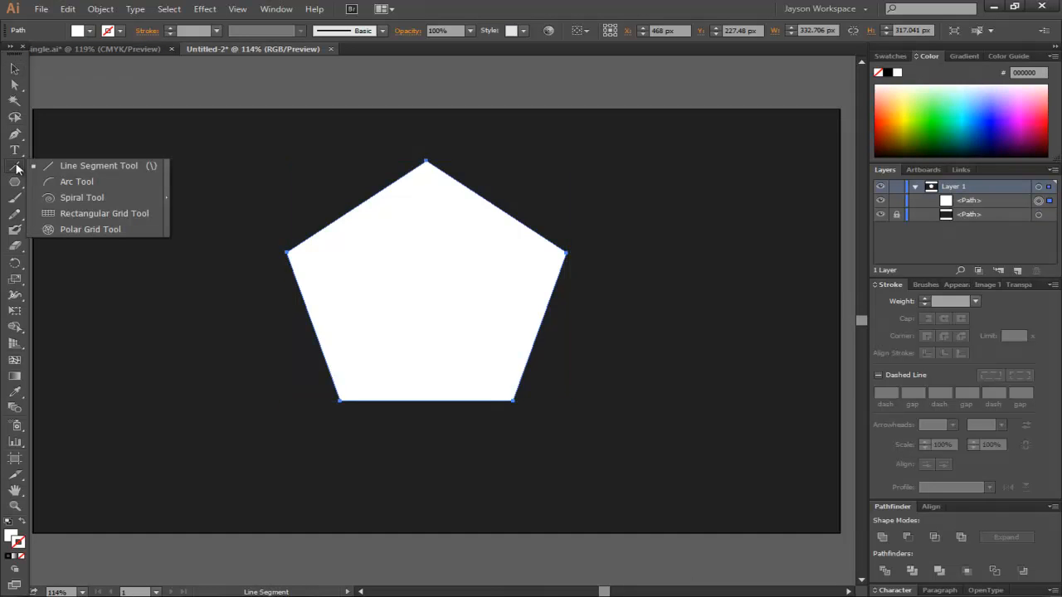
pyautogui.click(64, 166)
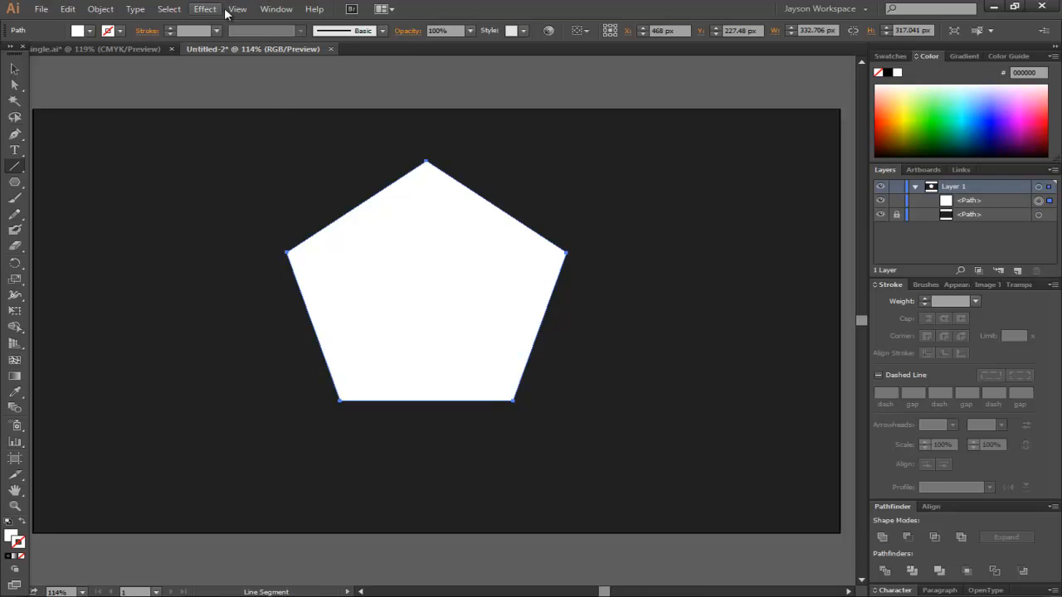
pyautogui.click(277, 9)
pyautogui.click(277, 10)
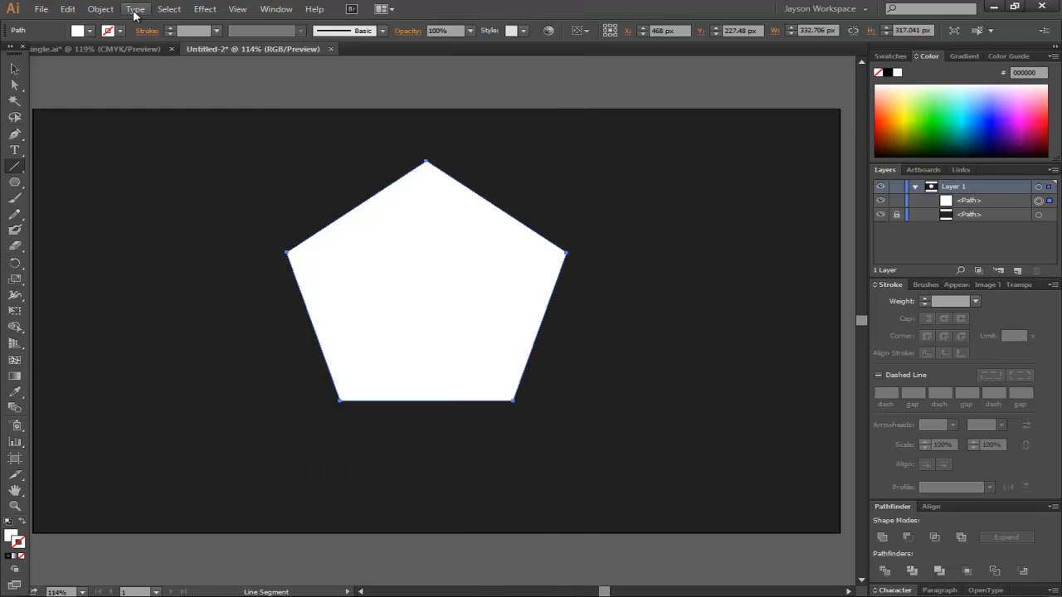
pyautogui.click(237, 10)
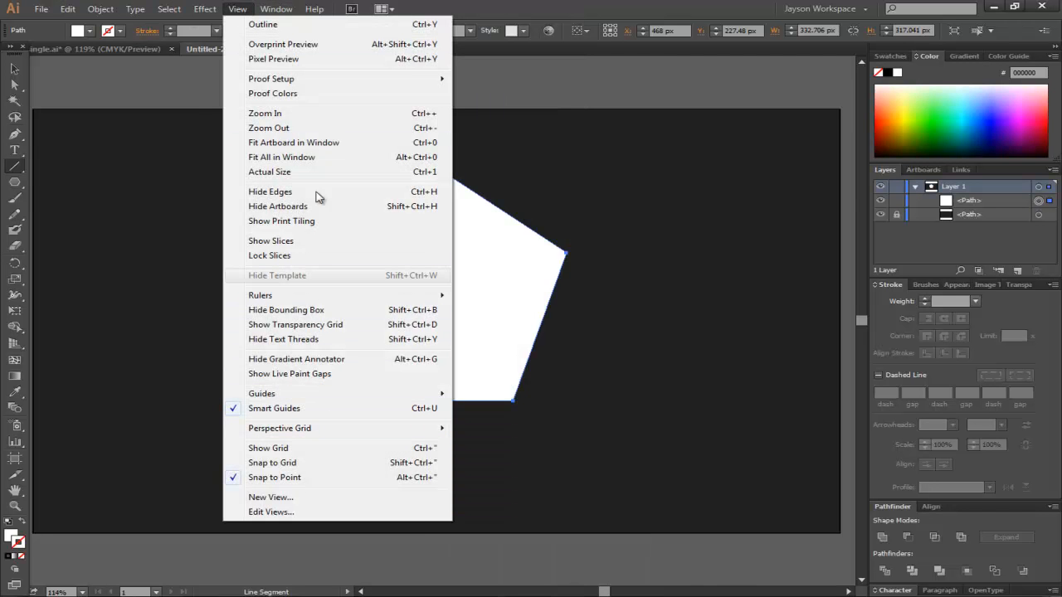
pyautogui.click(471, 4)
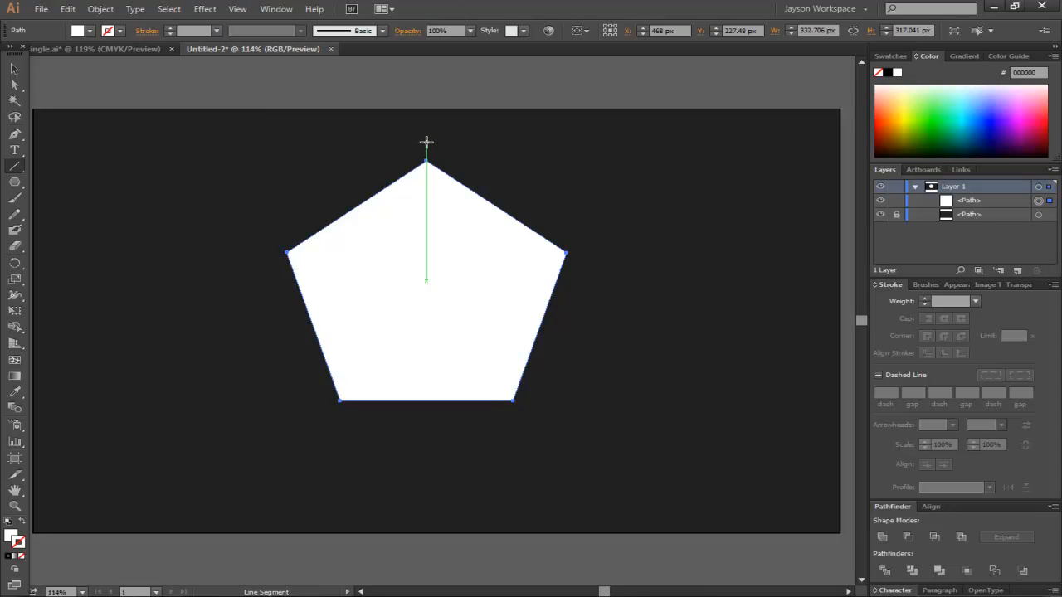
pyautogui.moveTo(425, 142); pyautogui.dragTo(433, 435)
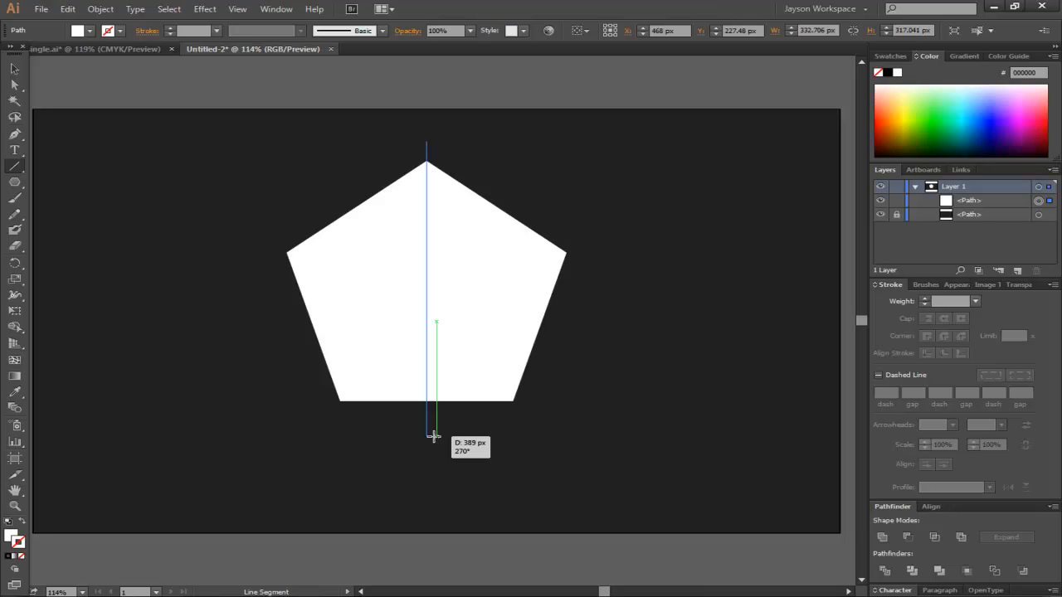
pyautogui.moveTo(432, 436); pyautogui.dragTo(433, 436)
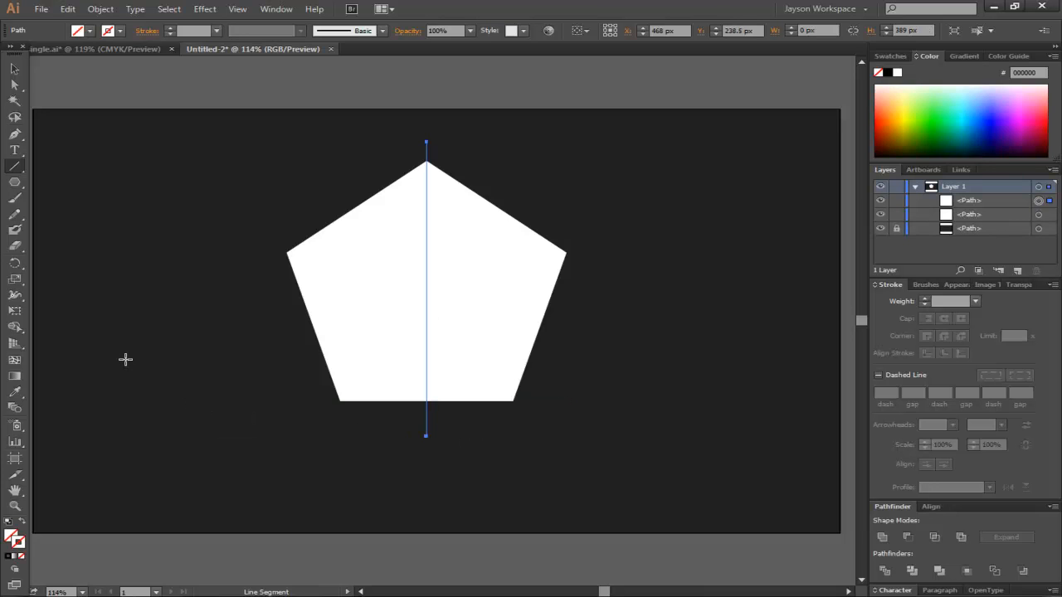
# Give the vertical line a black stroke with a weight of 9 pt
pyautogui.click(10, 557)
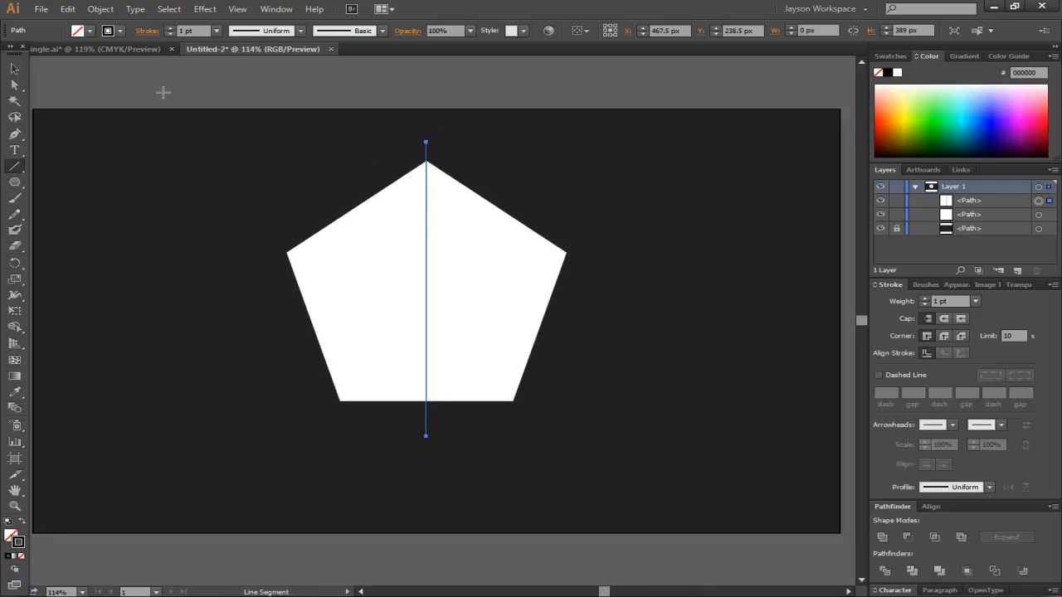
pyautogui.click(170, 28)
pyautogui.click(170, 28)
pyautogui.click(170, 28)
pyautogui.click(170, 28)
pyautogui.click(171, 28)
pyautogui.click(171, 28)
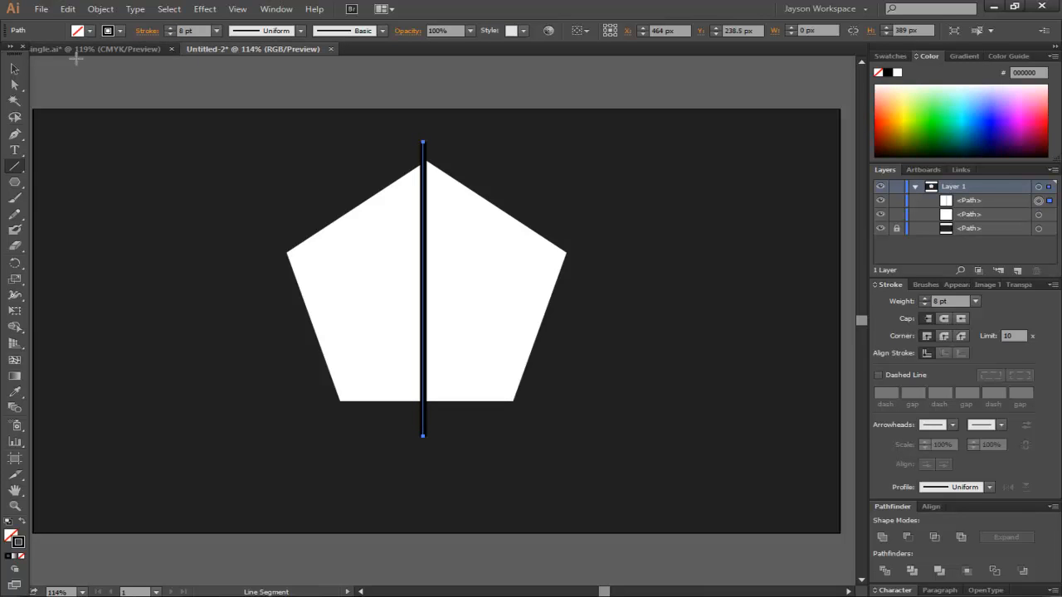
pyautogui.click(169, 29)
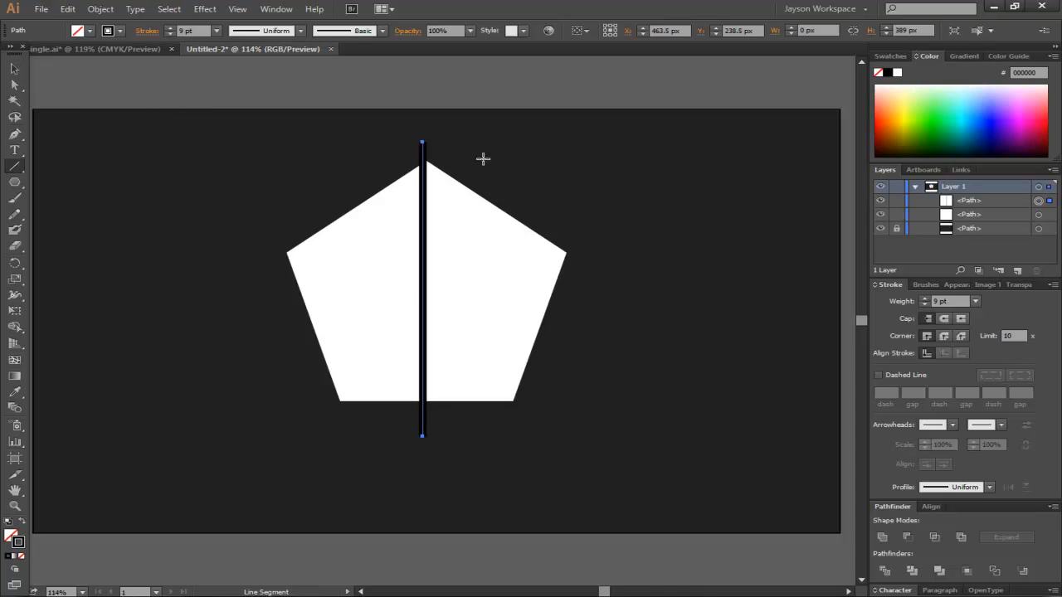
pyautogui.click(14, 69)
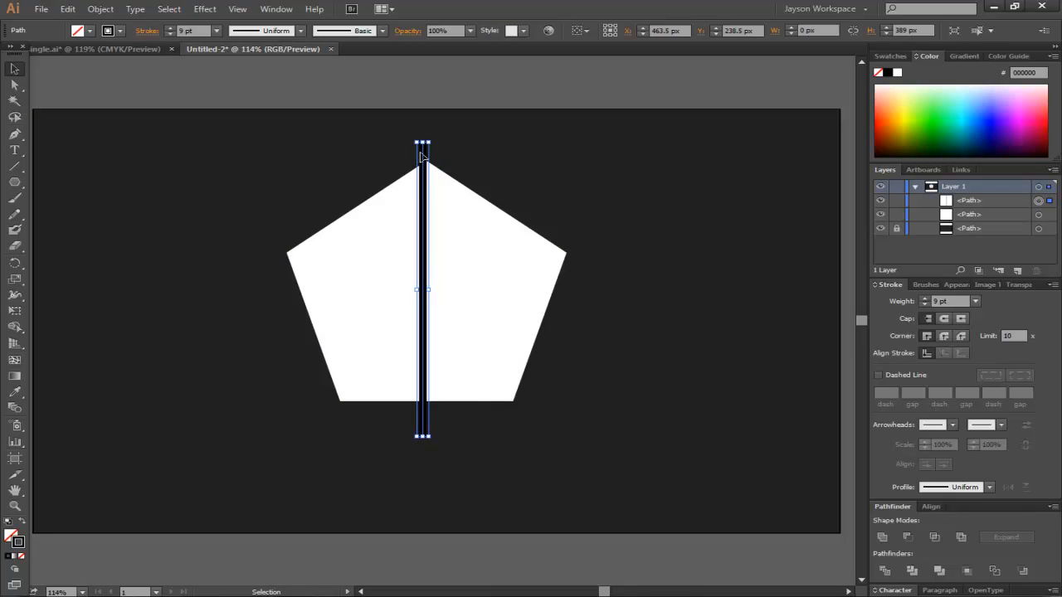
# Reposition the vertical black line so it is centered on the pentagon's top corner
pyautogui.moveTo(422, 160); pyautogui.dragTo(237, 165)
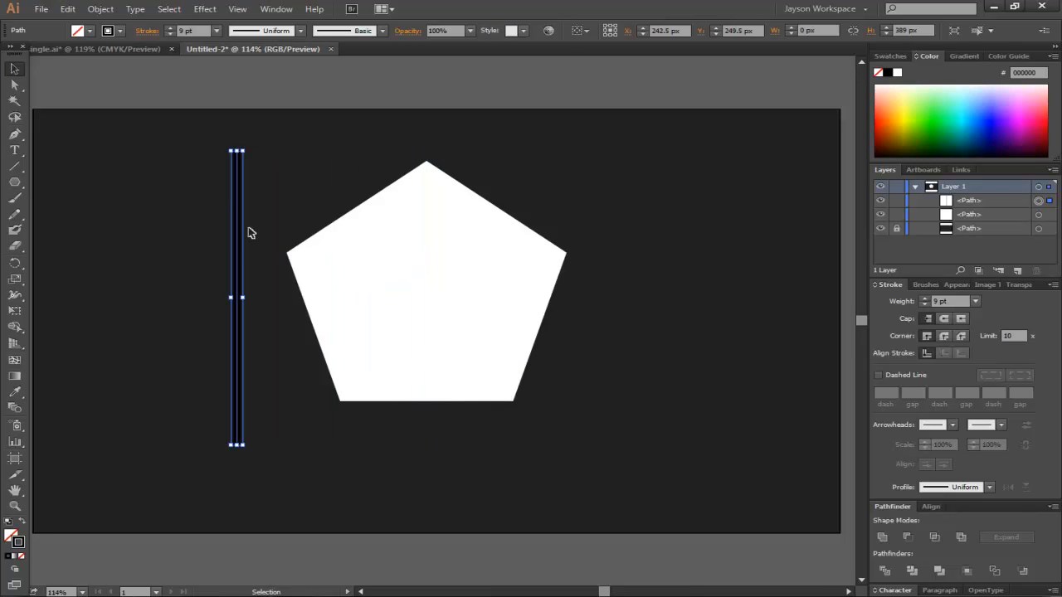
pyautogui.moveTo(239, 230); pyautogui.dragTo(436, 224)
pyautogui.click(602, 180)
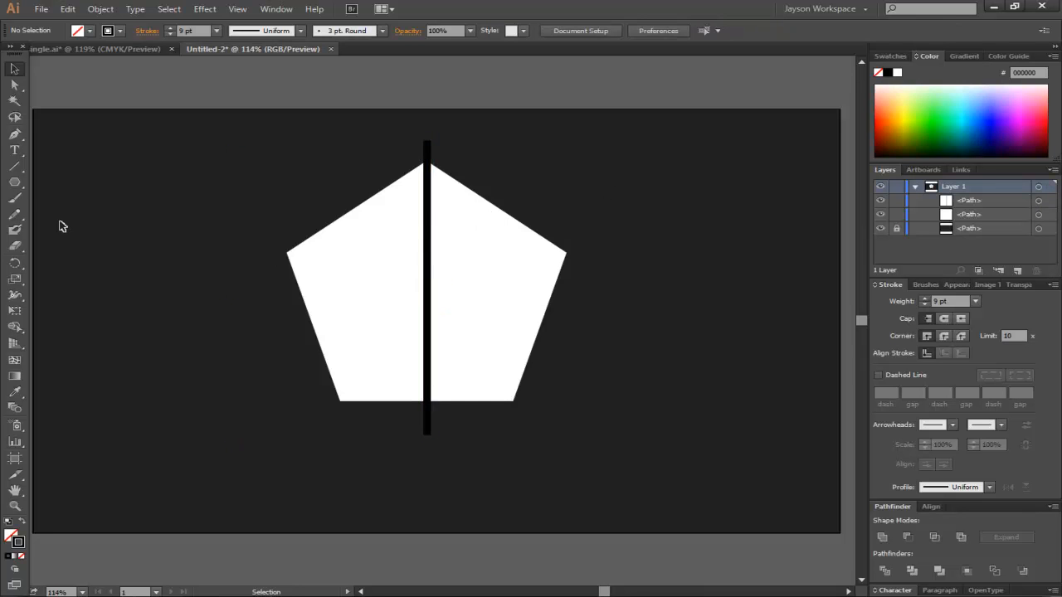
# Draw two diagonal lines from the pentagon's bottom corners to the opposite side corners, crossing on the vertical line
pyautogui.click(18, 171)
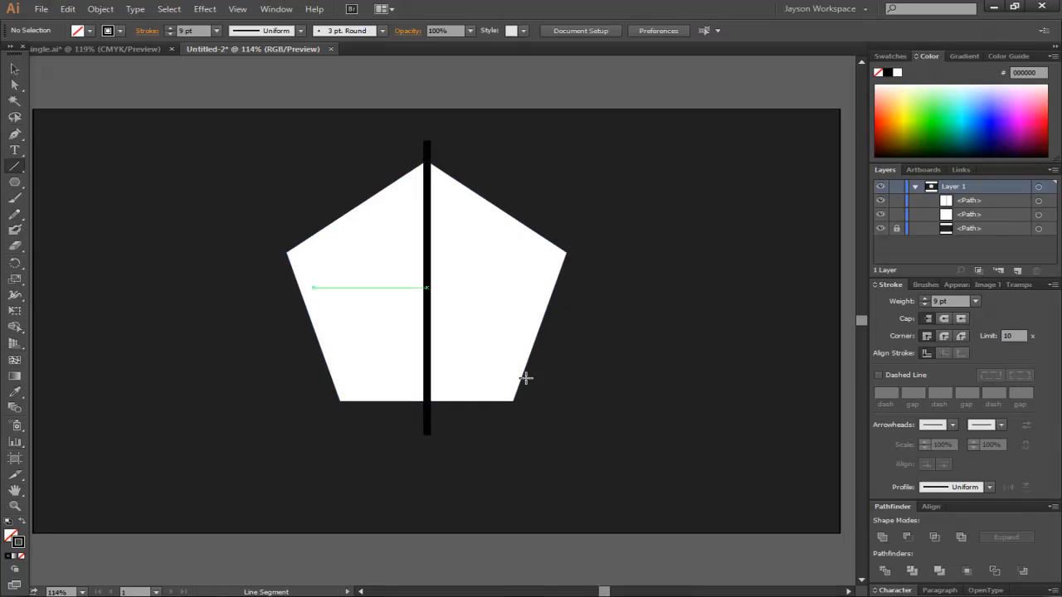
pyautogui.moveTo(513, 400)
pyautogui.mouseDown()
pyautogui.moveTo(301, 275)
pyautogui.moveTo(287, 252)
pyautogui.mouseUp()
pyautogui.moveTo(339, 400)
pyautogui.mouseDown()
pyautogui.moveTo(492, 280)
pyautogui.moveTo(569, 261)
pyautogui.moveTo(565, 251)
pyautogui.mouseUp()
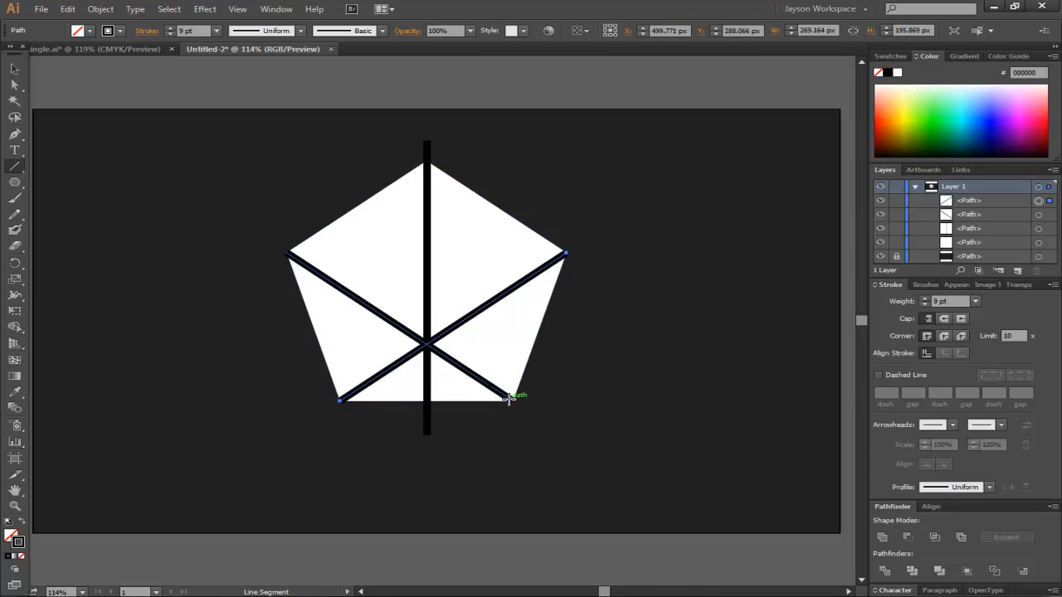
# Draw two lines about 317 px long from the pentagon's bottom corners through its center to the opposite upper edges
pyautogui.moveTo(513, 400); pyautogui.dragTo(355, 209)
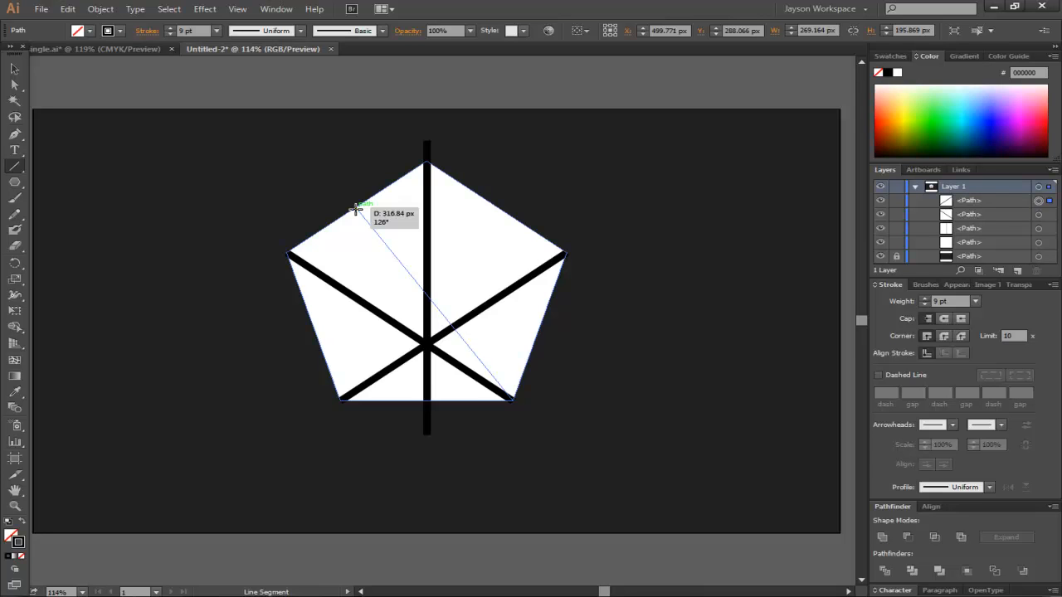
pyautogui.moveTo(356, 209)
pyautogui.mouseDown()
pyautogui.moveTo(293, 254)
pyautogui.moveTo(426, 171)
pyautogui.moveTo(357, 209)
pyautogui.mouseUp()
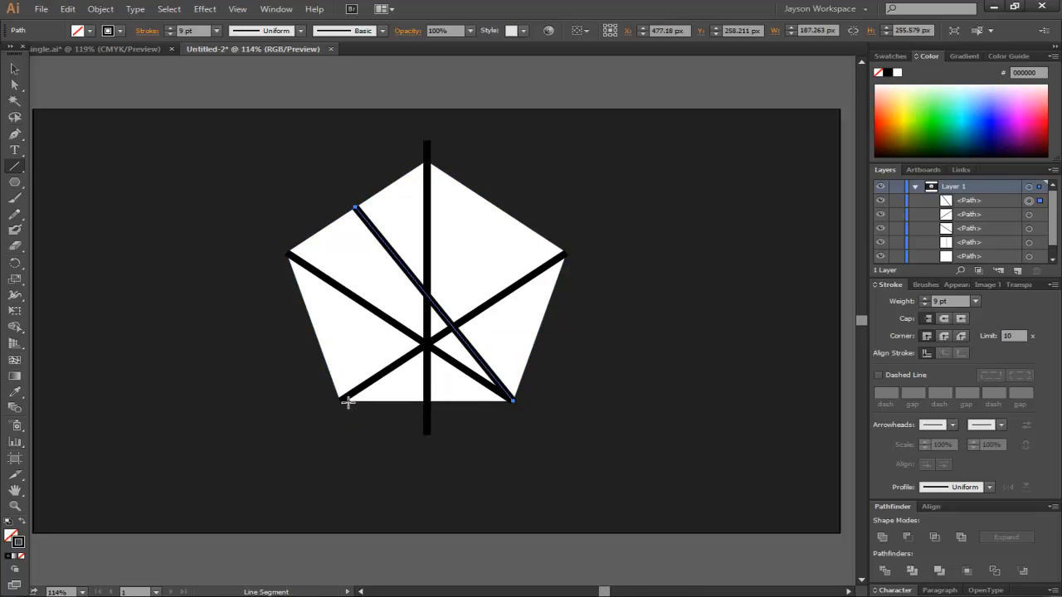
pyautogui.moveTo(340, 399); pyautogui.dragTo(497, 205)
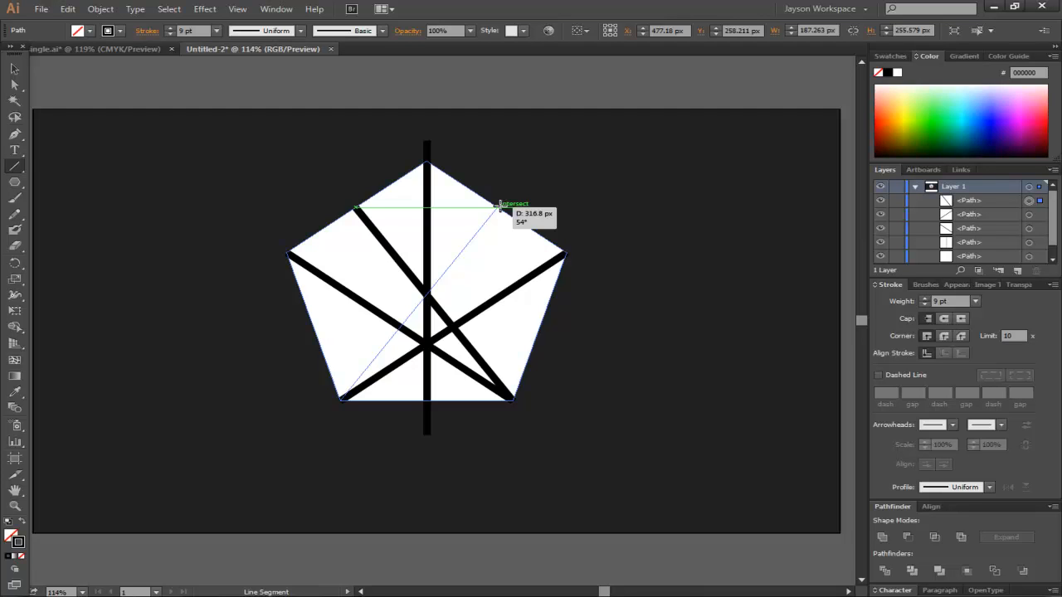
pyautogui.moveTo(499, 205); pyautogui.dragTo(498, 206)
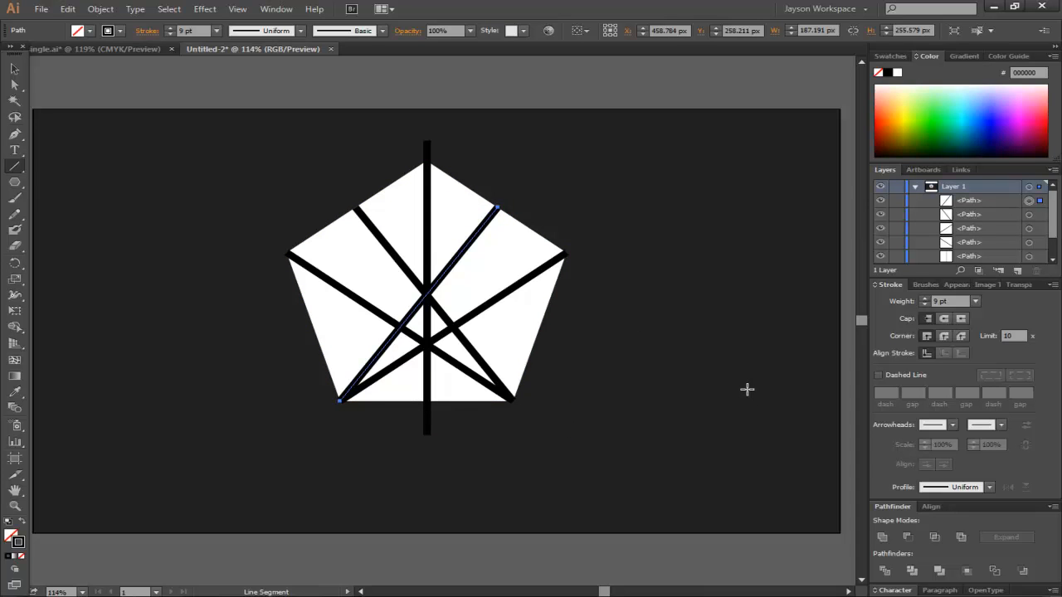
pyautogui.click(16, 73)
pyautogui.click(586, 241)
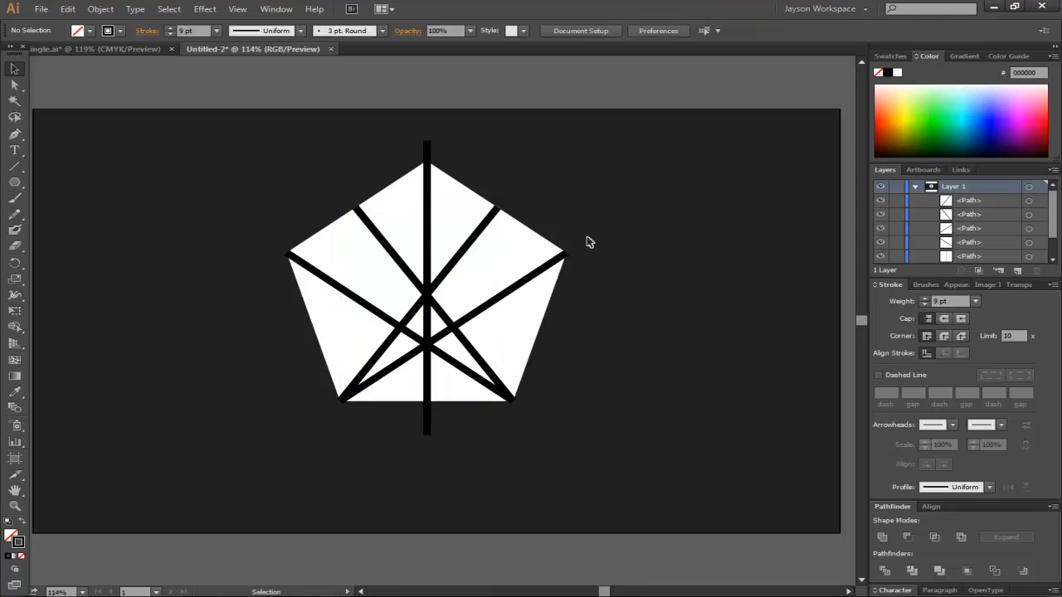
# Delete the vertical line and the two diagonals that end at the pentagon's side corners
pyautogui.click(428, 151)
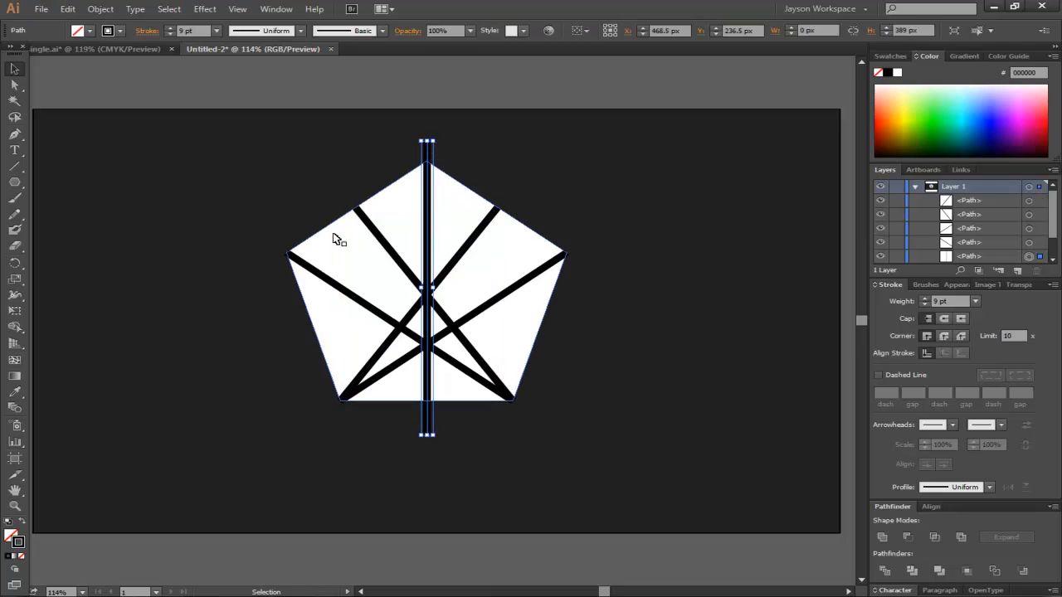
pyautogui.keyDown('shift'); pyautogui.click(304, 264); pyautogui.keyUp('shift')
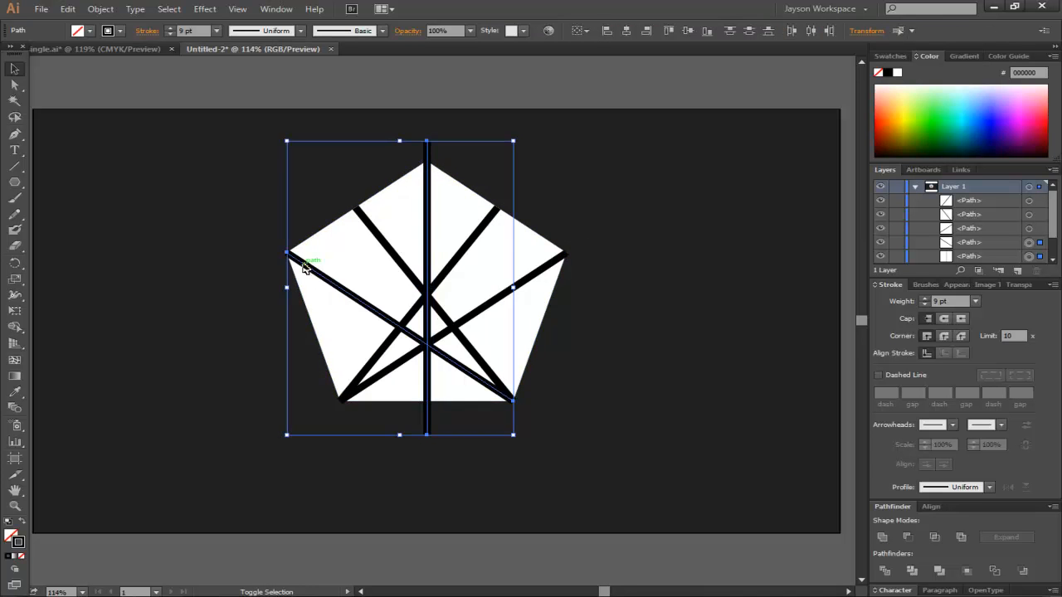
pyautogui.keyDown('shift'); pyautogui.click(551, 263); pyautogui.keyUp('shift')
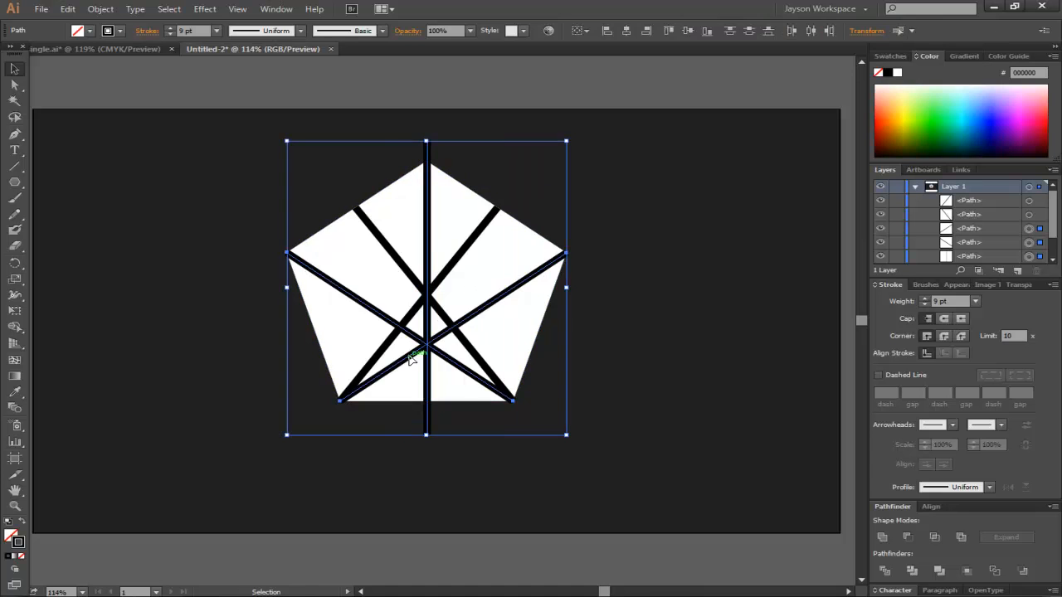
pyautogui.press('Delete')
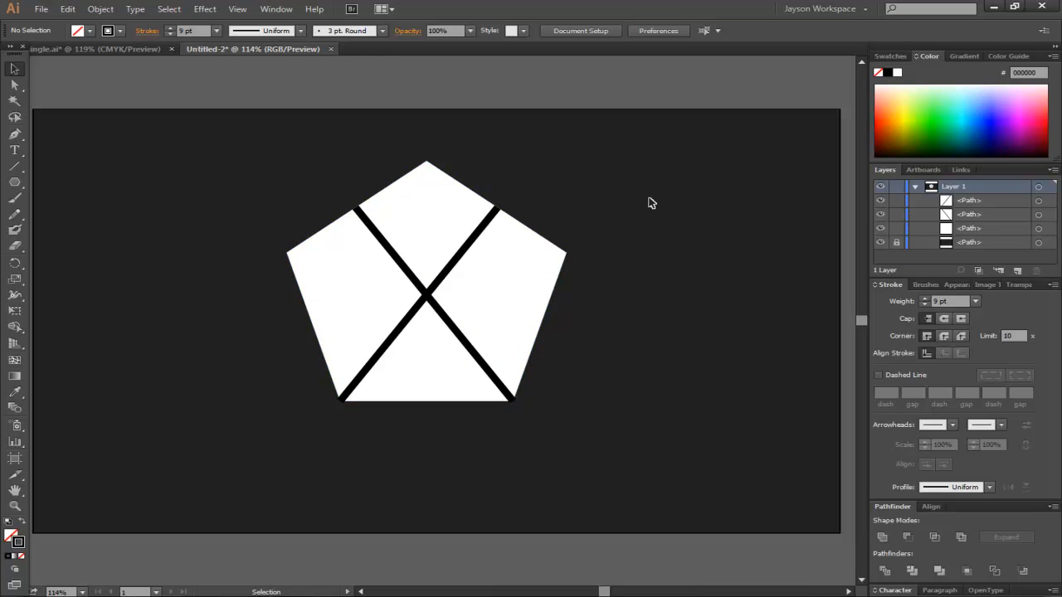
# Check the finished reference logo, and draw a circle about 62 px wide centered on the crossing of the two lines
pyautogui.click(129, 48)
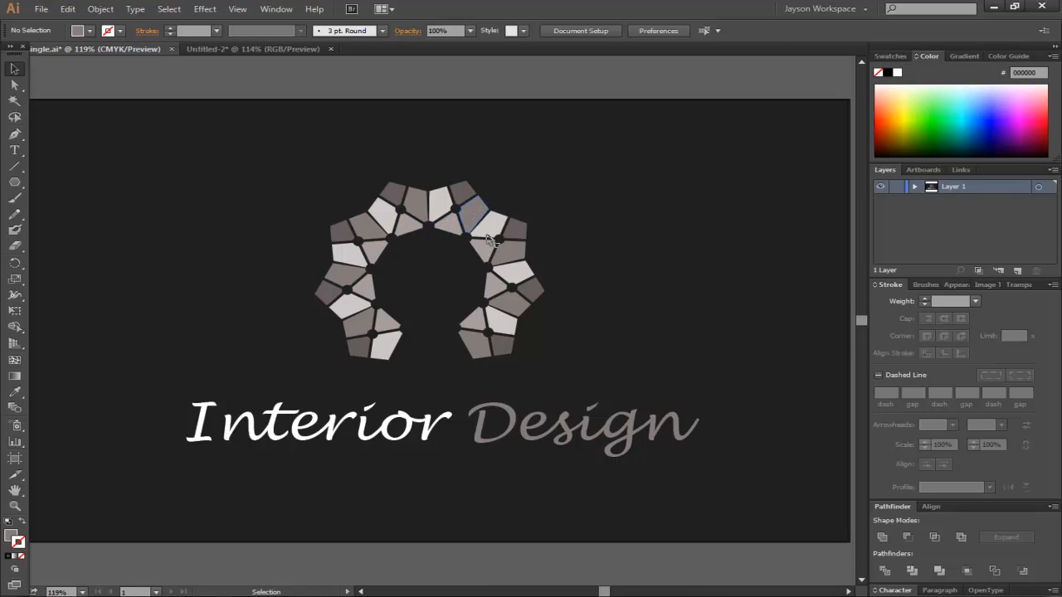
pyautogui.click(272, 53)
pyautogui.moveTo(15, 182); pyautogui.dragTo(102, 216)
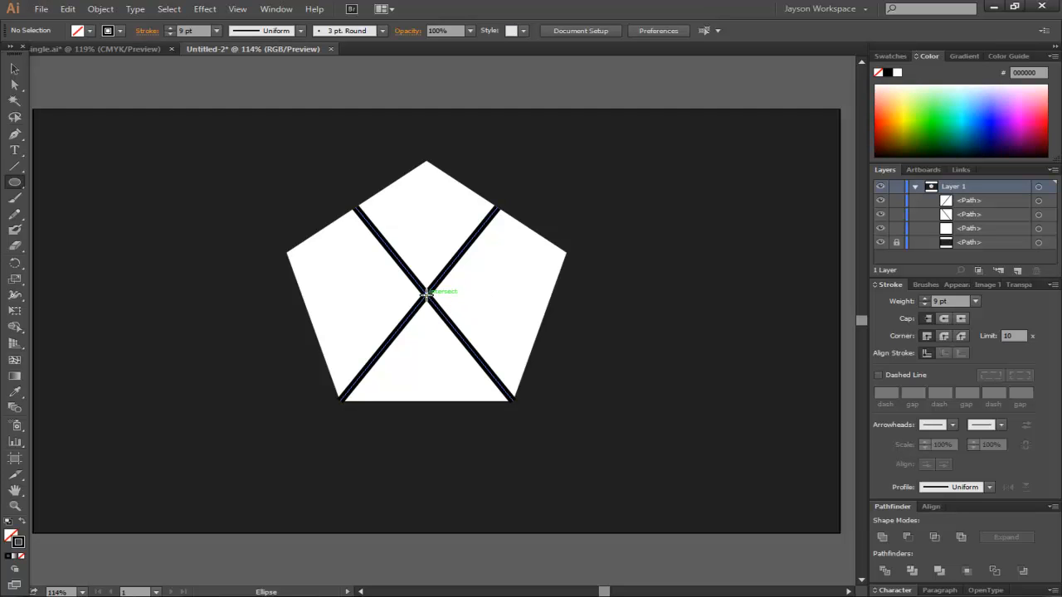
pyautogui.moveTo(426, 293); pyautogui.dragTo(453, 279)
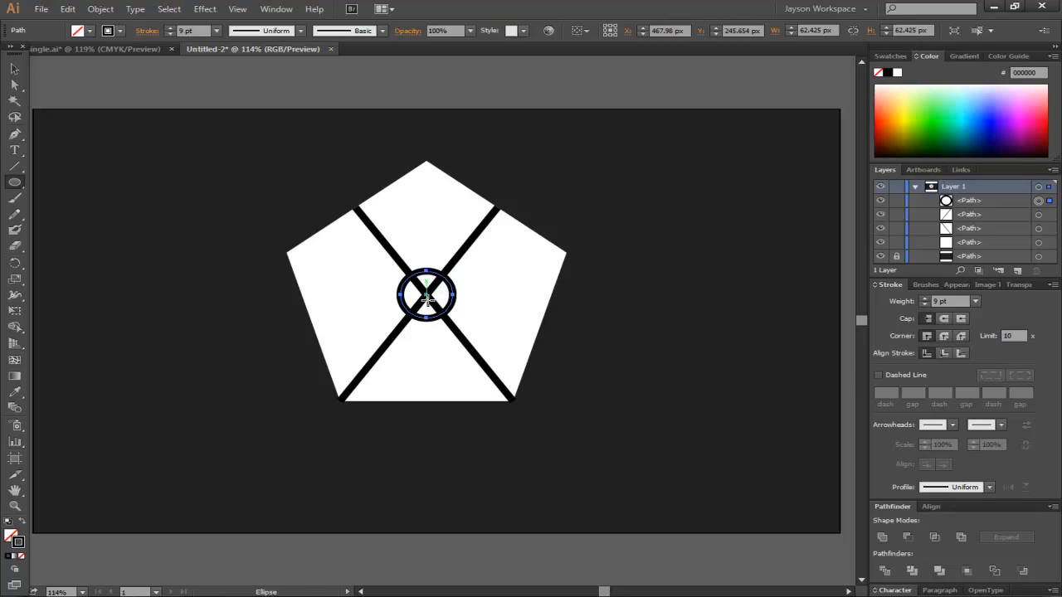
# Give the center circle a solid black fill and no stroke
pyautogui.click(22, 557)
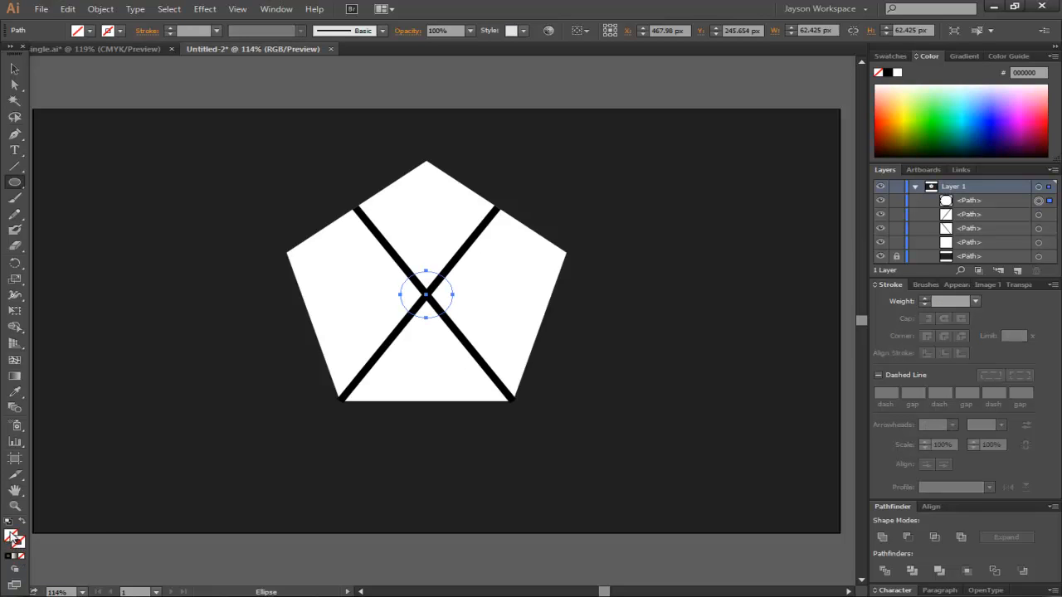
pyautogui.click(10, 535)
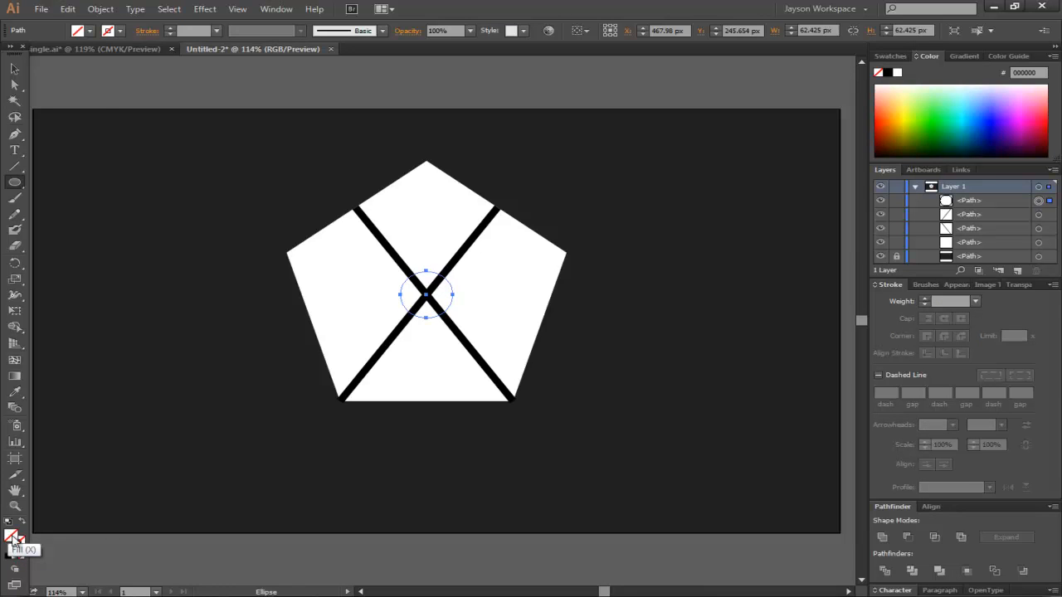
pyautogui.click(11, 556)
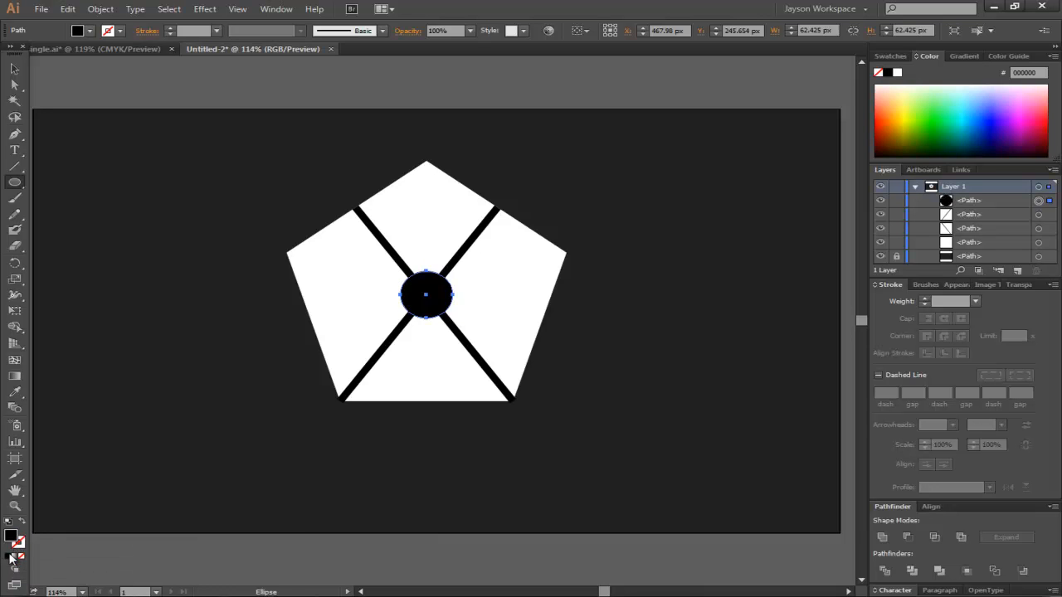
pyautogui.click(621, 211)
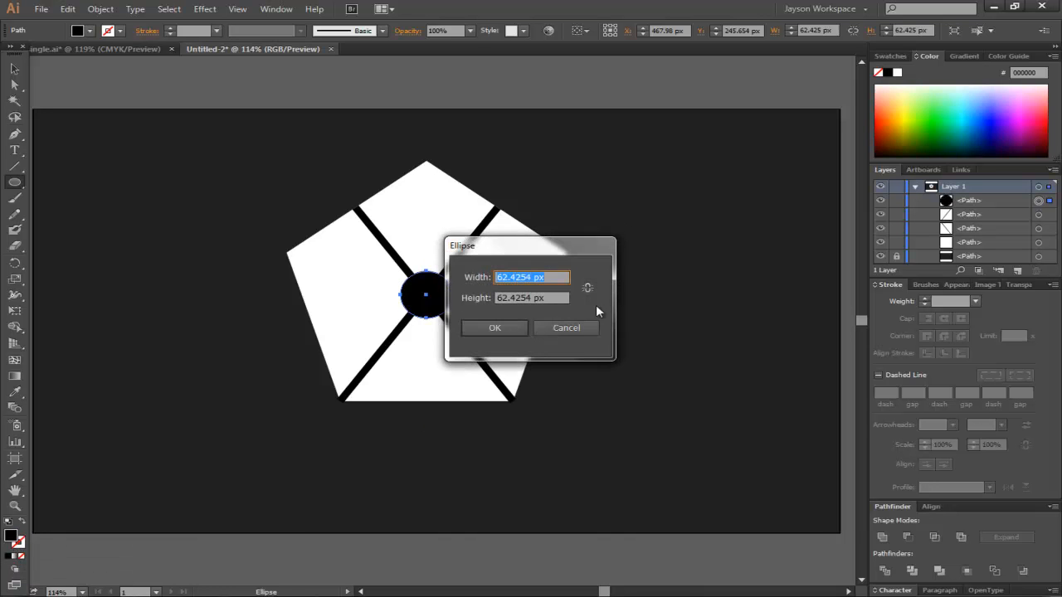
pyautogui.click(555, 333)
pyautogui.click(14, 69)
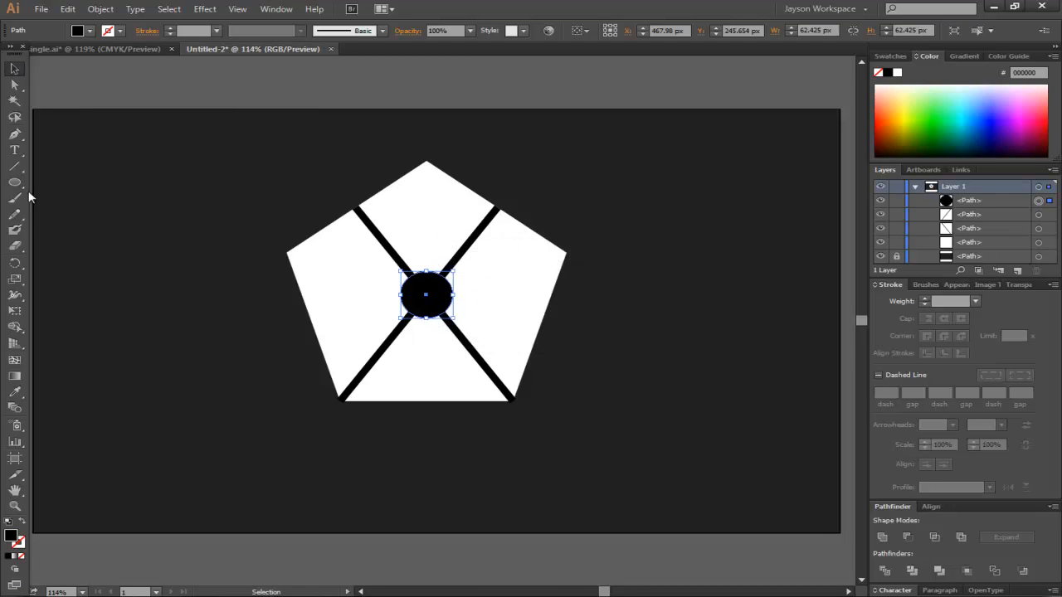
pyautogui.click(188, 307)
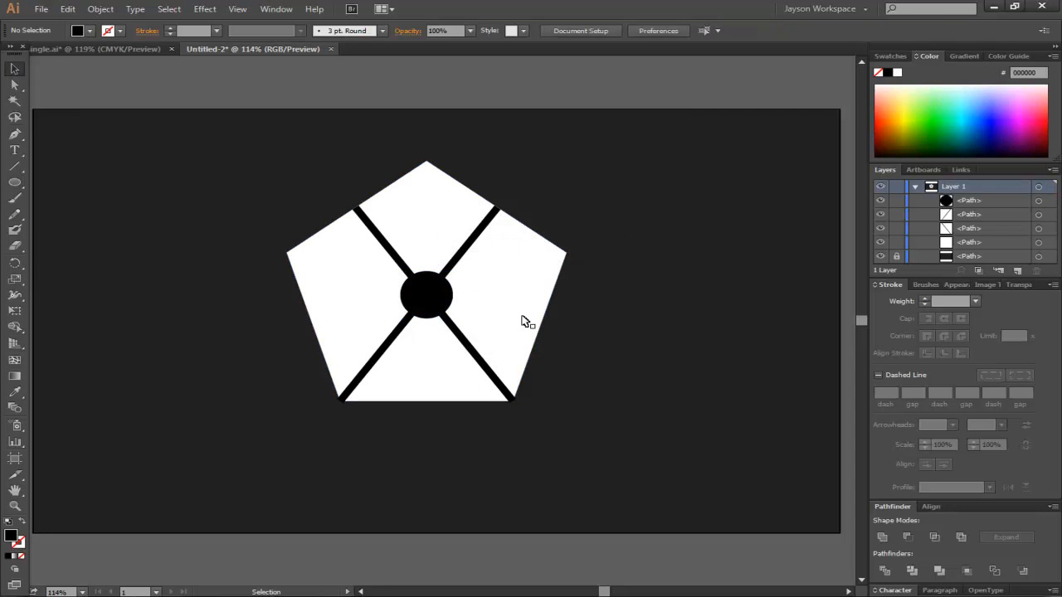
# Duplicate the black center circle and center the copy on the pentagon's bottom-left corner
pyautogui.click(427, 285)
pyautogui.press('a')
pyautogui.hotkey('ctrl', 'v')
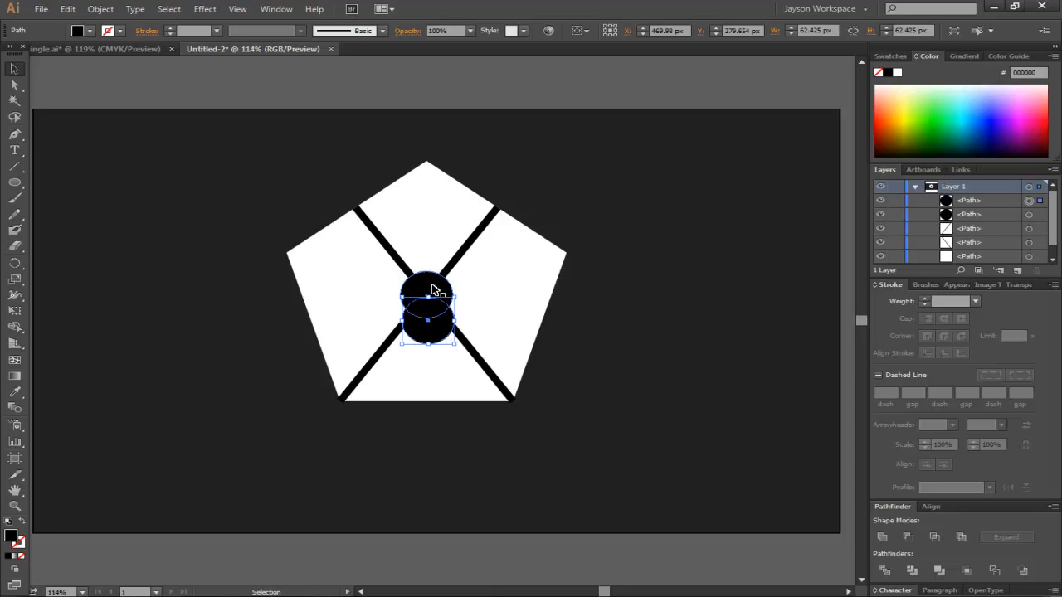
pyautogui.moveTo(438, 320); pyautogui.dragTo(340, 410)
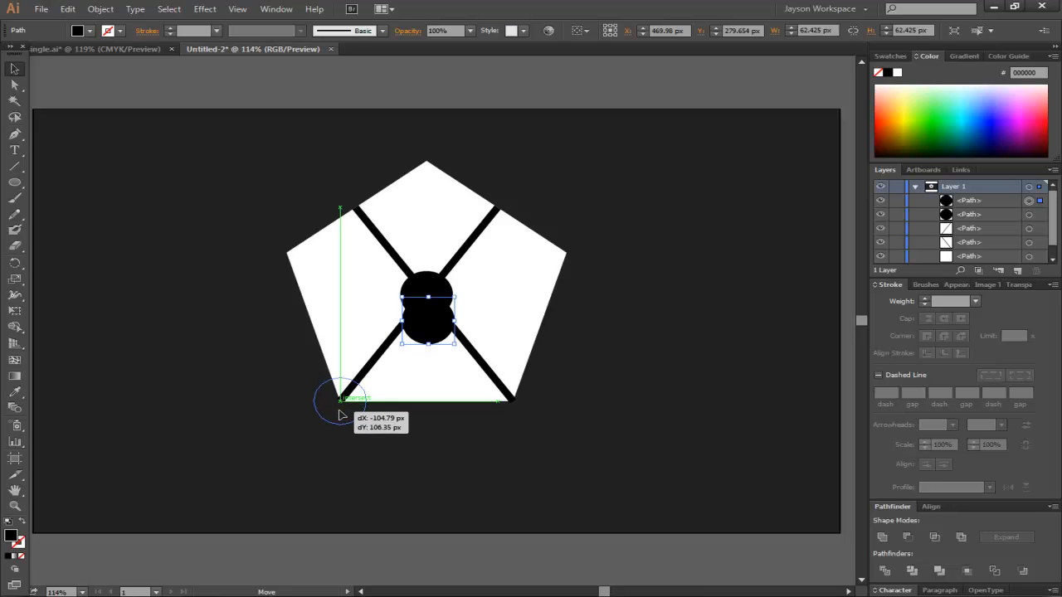
pyautogui.moveTo(335, 424); pyautogui.dragTo(335, 425)
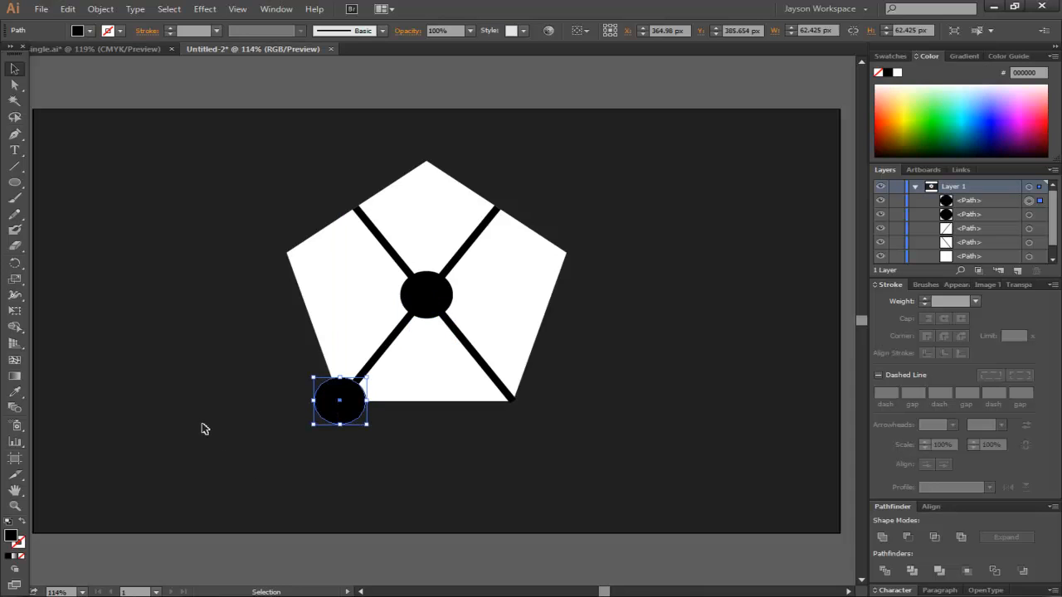
pyautogui.press('Up')
pyautogui.press('Up')
pyautogui.press('Down')
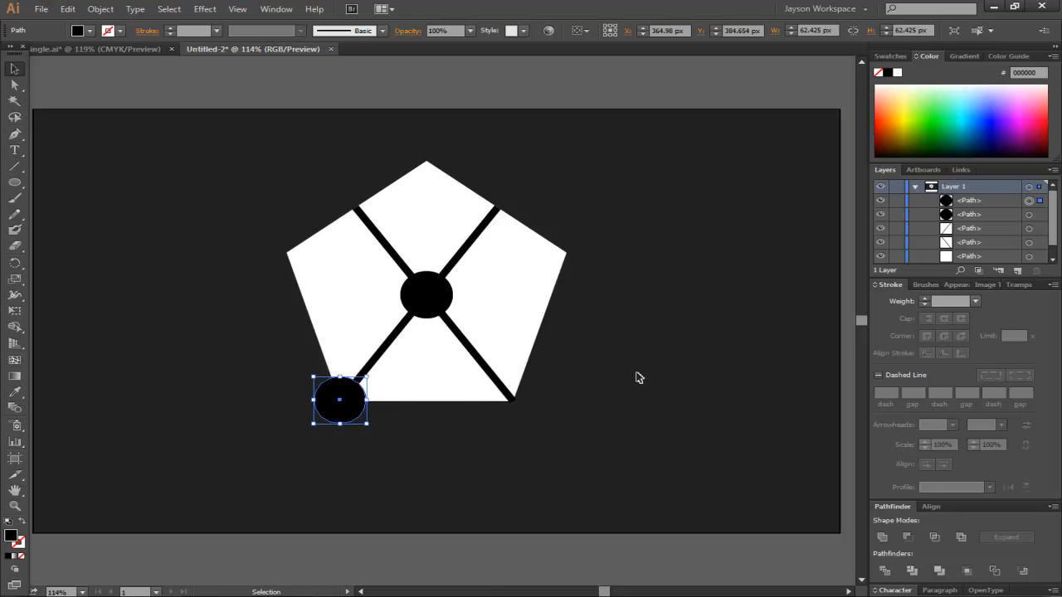
# Paste another copy of the black circle and center it on the pentagon's bottom-right corner
pyautogui.hotkey('ctrl', 'v')
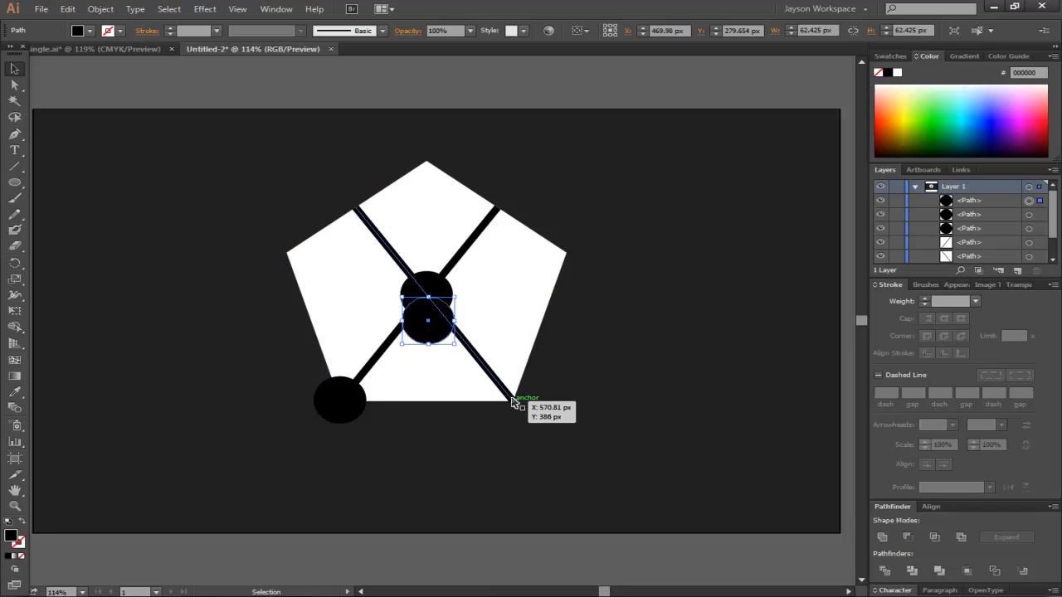
pyautogui.moveTo(414, 320); pyautogui.dragTo(501, 408)
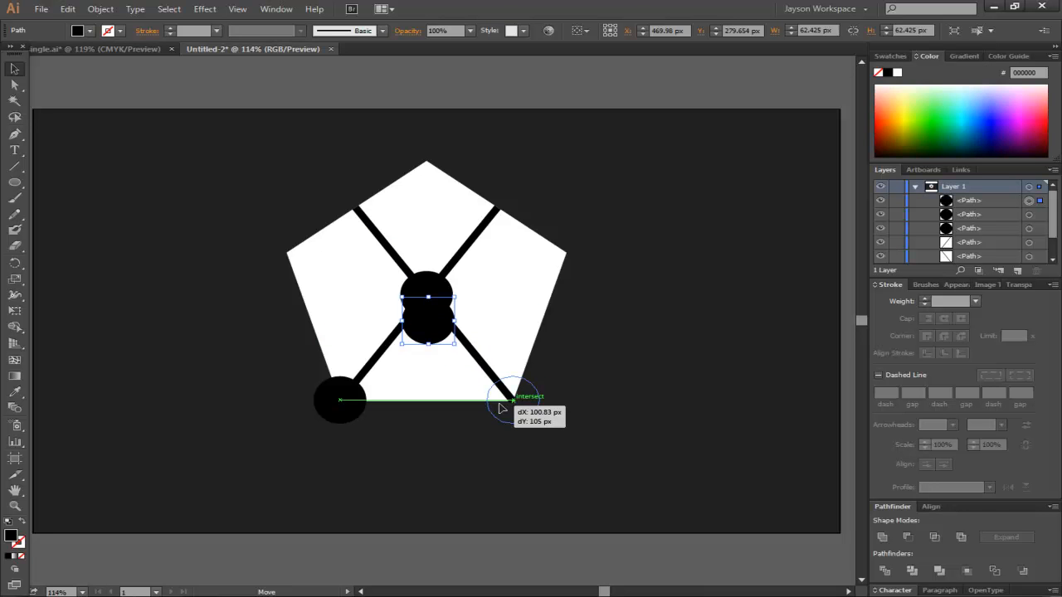
pyautogui.moveTo(501, 408); pyautogui.dragTo(501, 408)
pyautogui.click(652, 232)
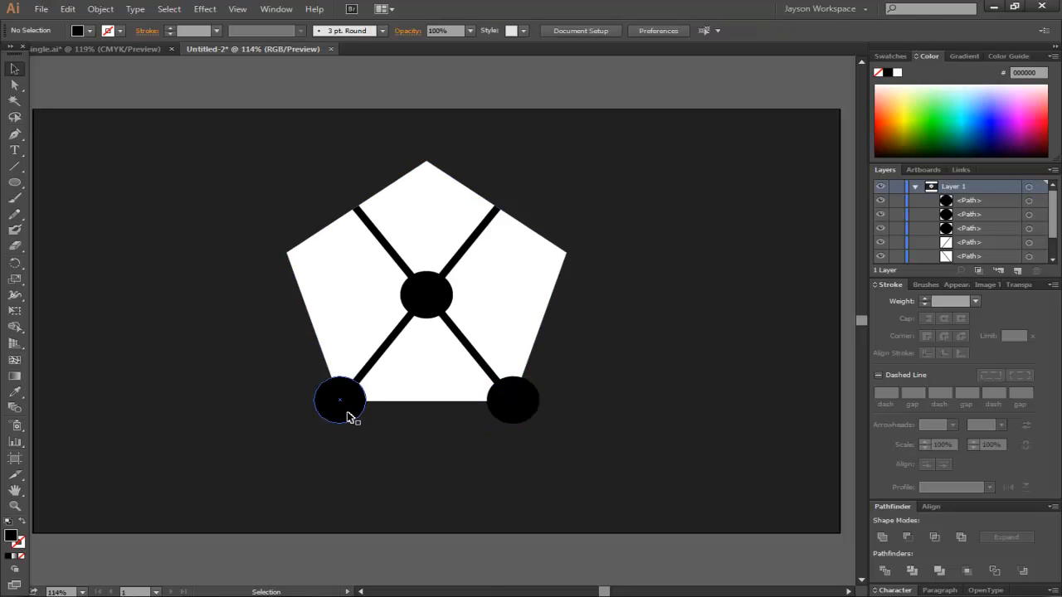
# Expand the fills and strokes of the three black circles and the two crossing lines
pyautogui.click(349, 414)
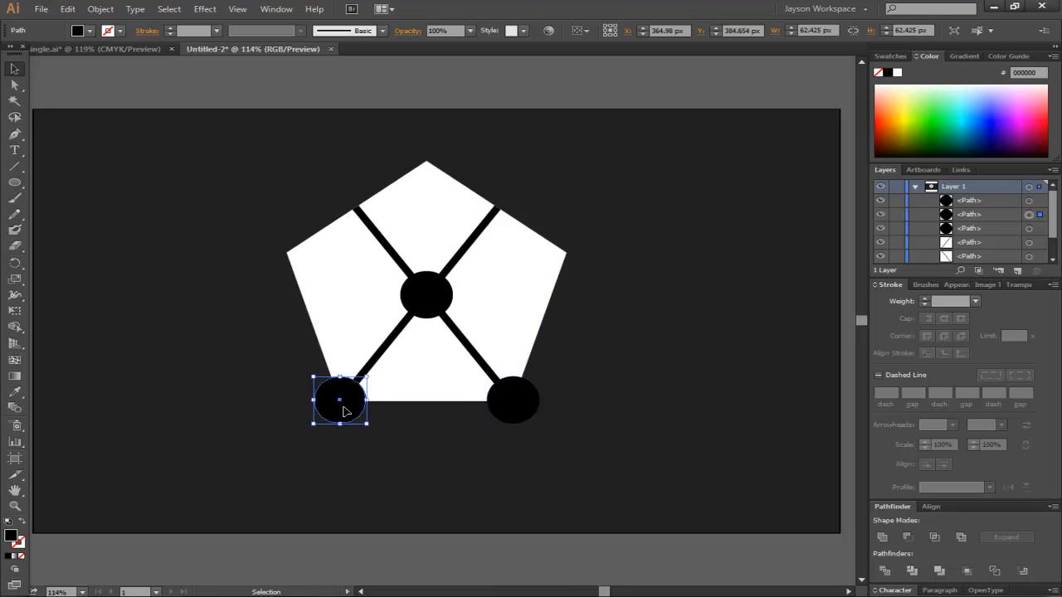
pyautogui.keyDown('shift'); pyautogui.click(509, 419); pyautogui.keyUp('shift')
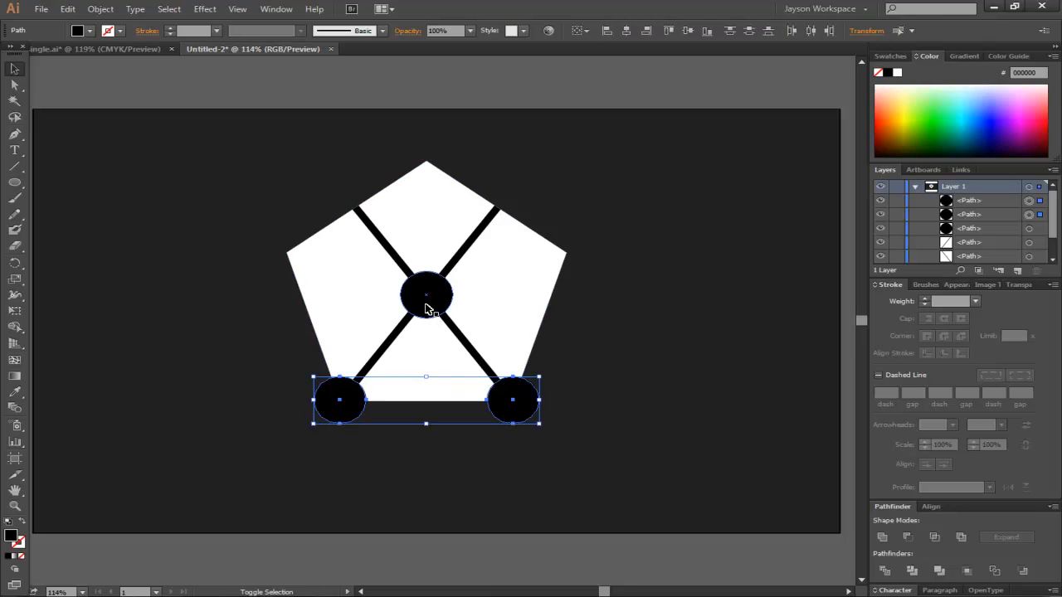
pyautogui.keyDown('shift'); pyautogui.click(441, 300); pyautogui.keyUp('shift')
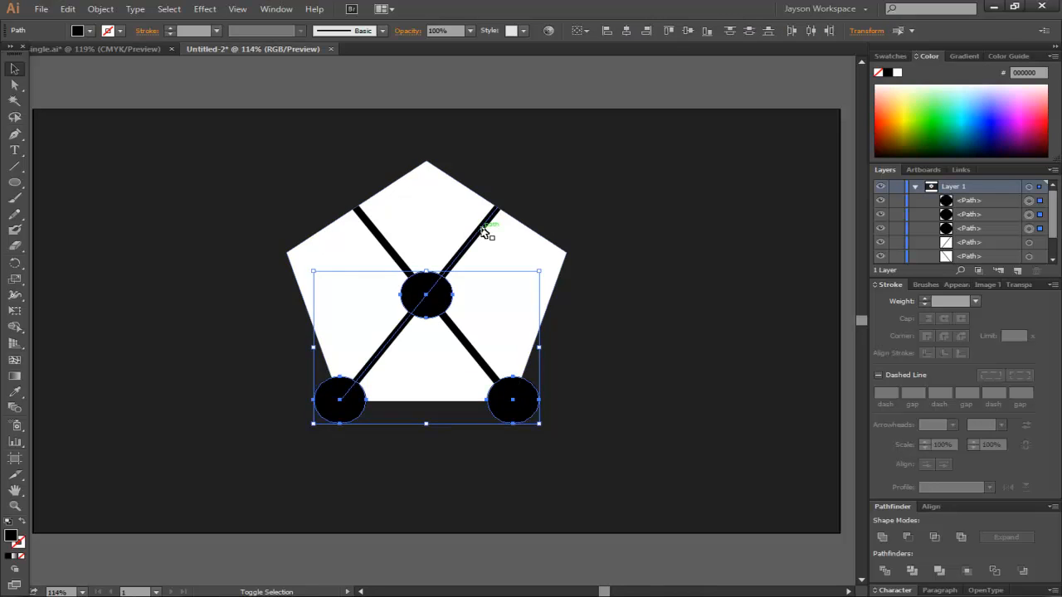
pyautogui.keyDown('shift'); pyautogui.click(483, 231); pyautogui.keyUp('shift')
pyautogui.keyDown('shift'); pyautogui.click(369, 229); pyautogui.keyUp('shift')
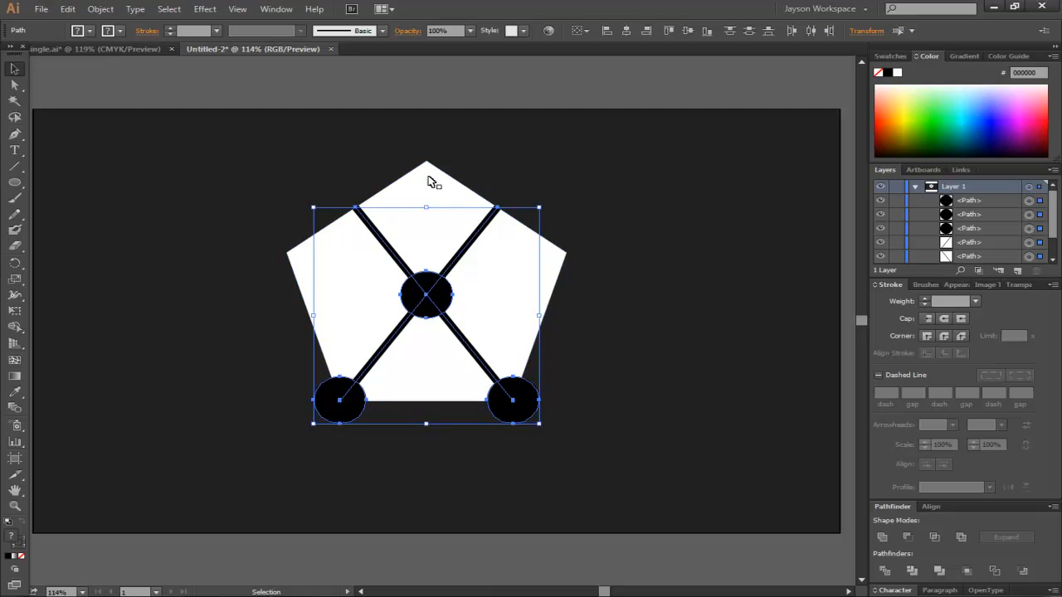
pyautogui.click(100, 10)
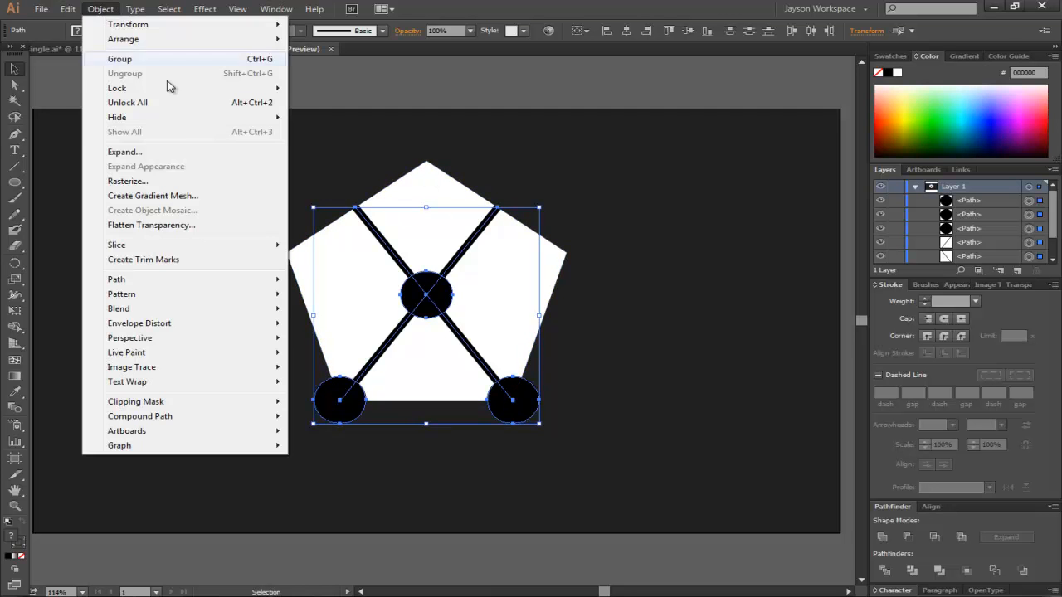
pyautogui.click(177, 153)
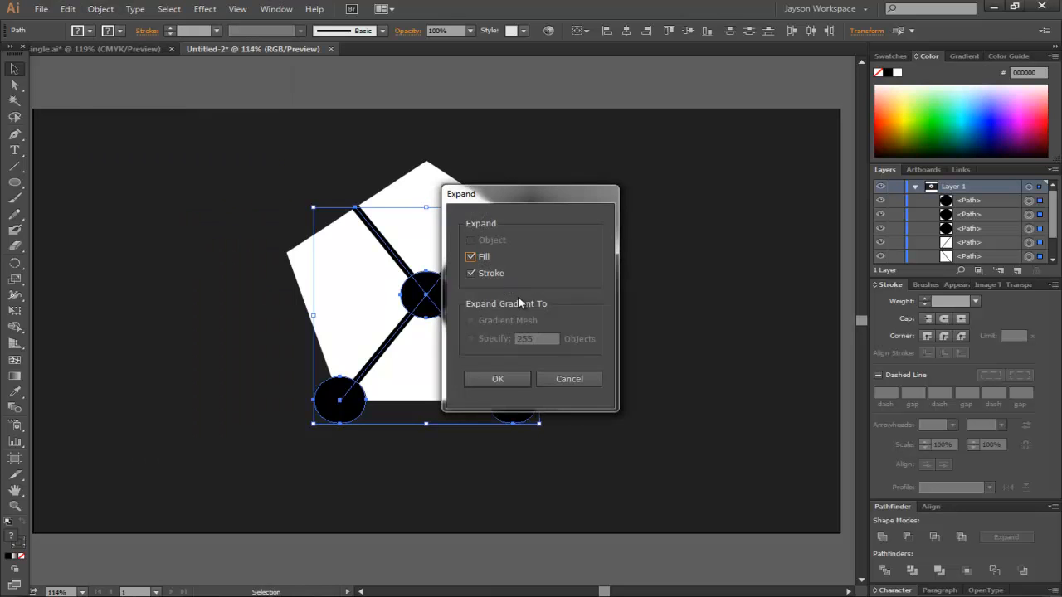
pyautogui.click(496, 378)
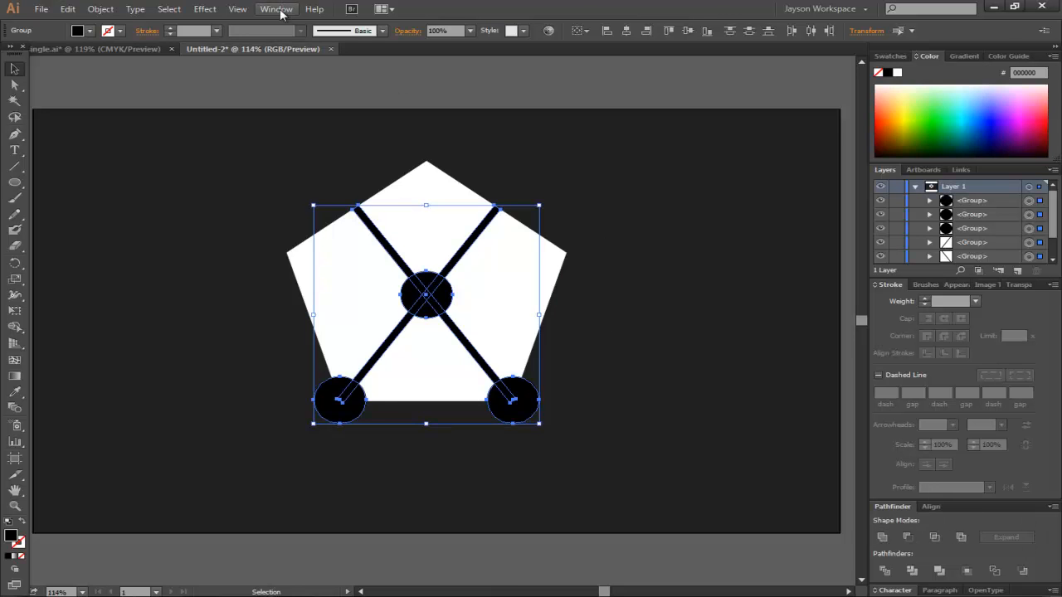
# Unite the expanded circles and lines into a single shape with Pathfinder
pyautogui.click(238, 9)
pyautogui.moveTo(277, 9)
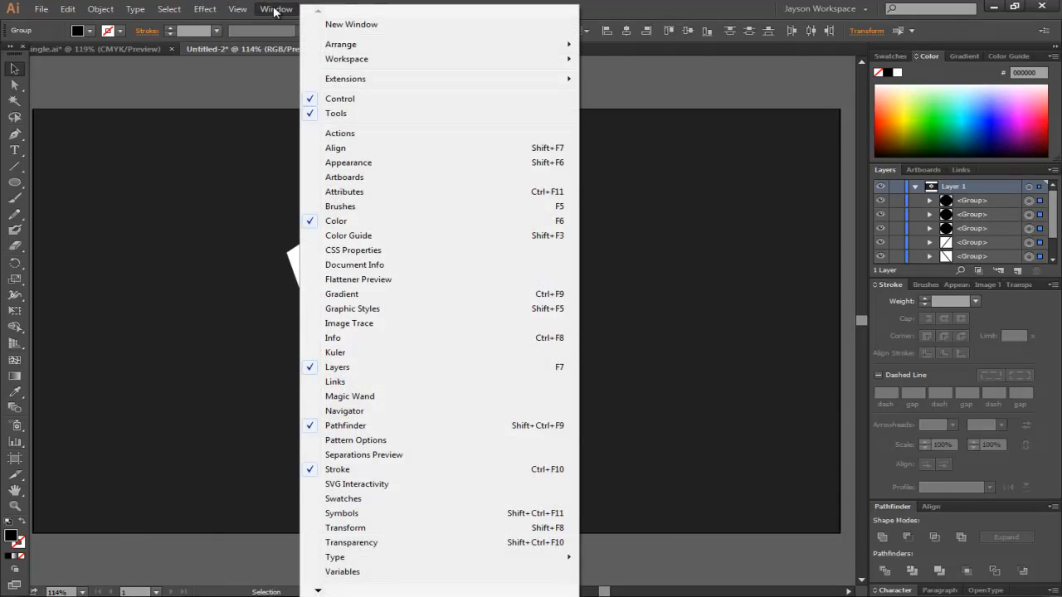
pyautogui.click(389, 426)
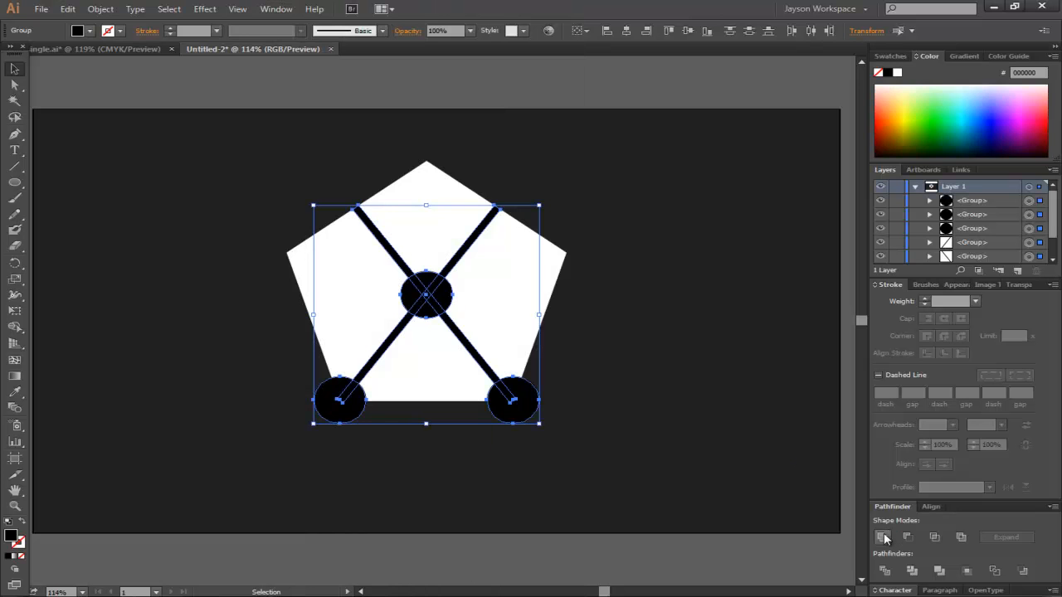
pyautogui.click(884, 539)
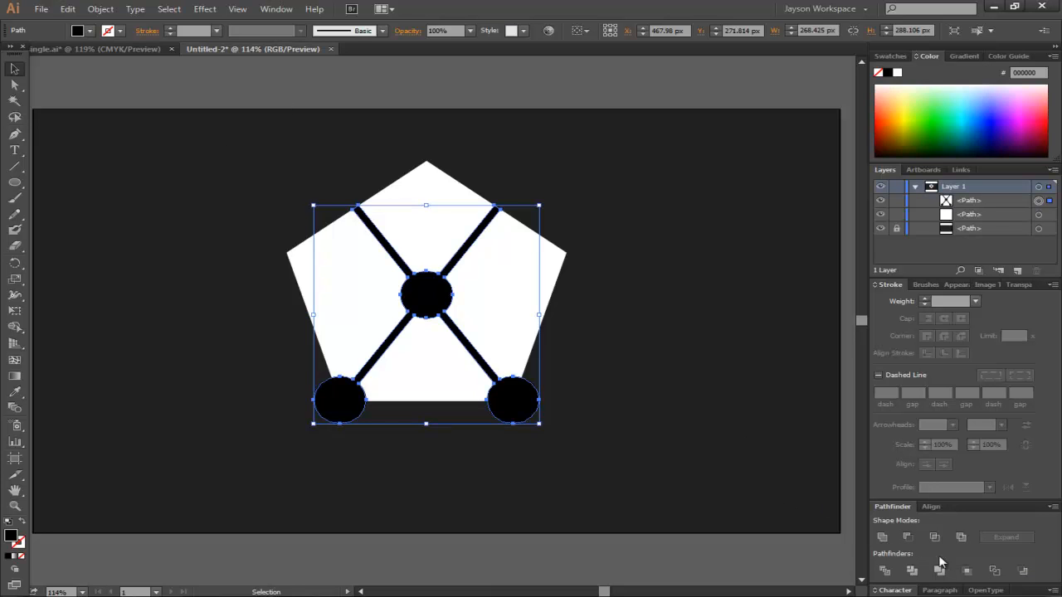
# Subtract the united black shape from the white pentagon with Minus Front
pyautogui.moveTo(225, 144); pyautogui.dragTo(619, 471)
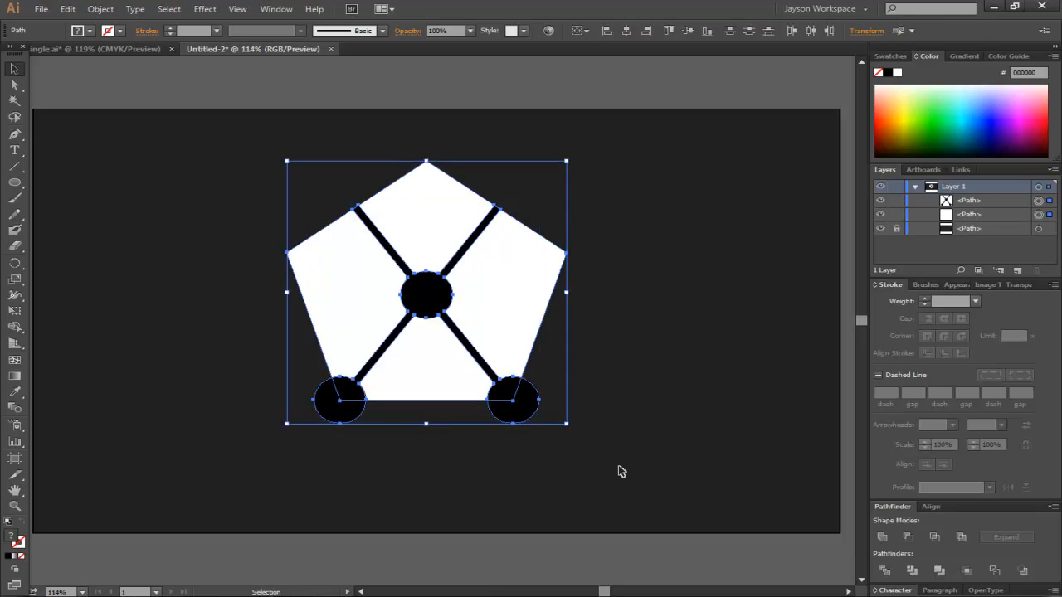
pyautogui.click(906, 536)
pyautogui.click(625, 290)
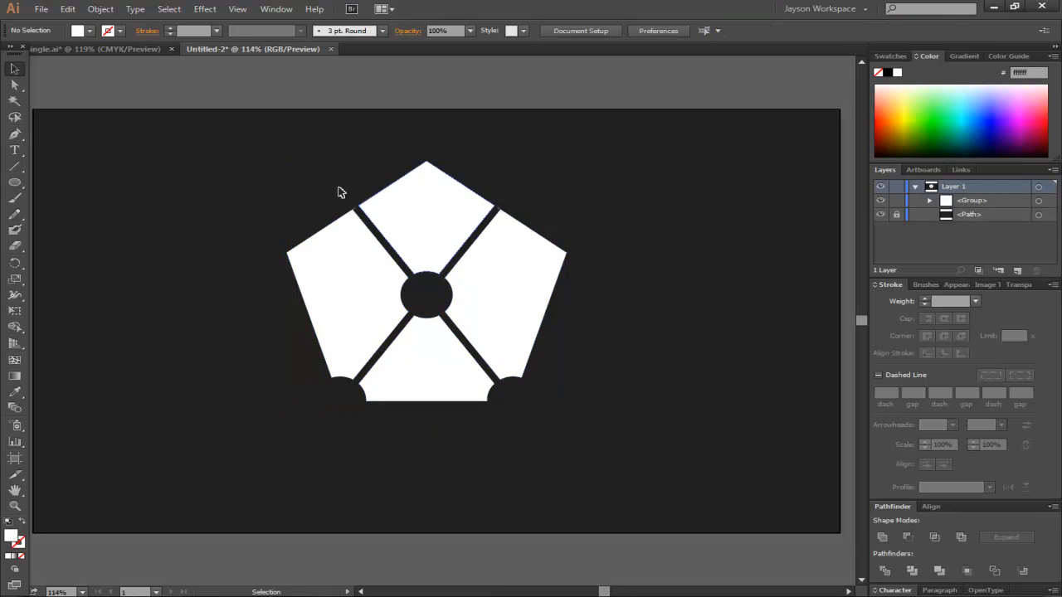
# Move the divided pentagon slightly higher on the artboard, and check the finished reference logo
pyautogui.moveTo(259, 161); pyautogui.dragTo(615, 450)
pyautogui.moveTo(509, 312); pyautogui.dragTo(516, 291)
pyautogui.click(676, 263)
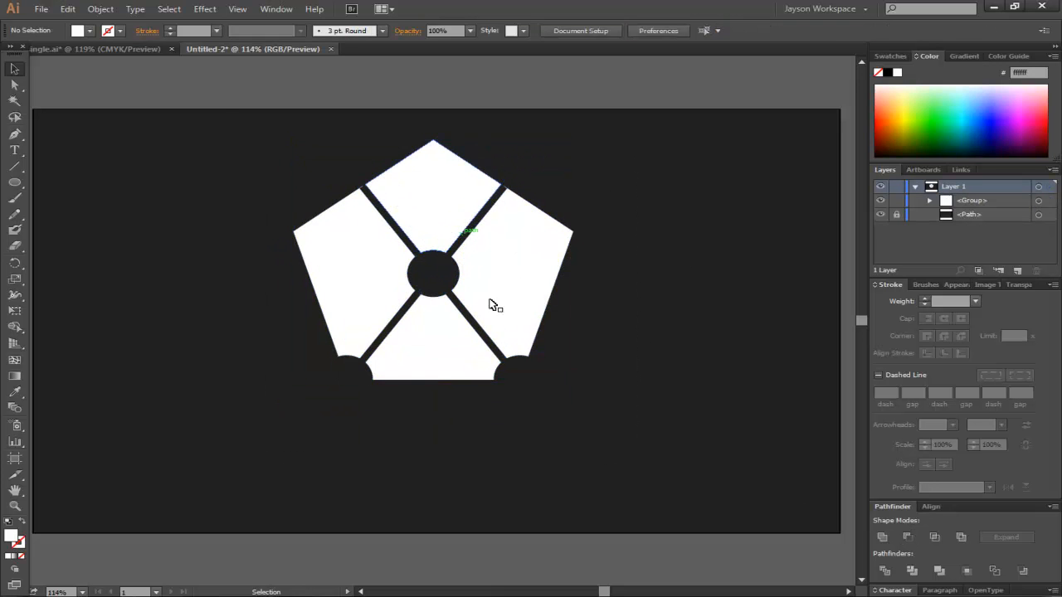
pyautogui.click(142, 47)
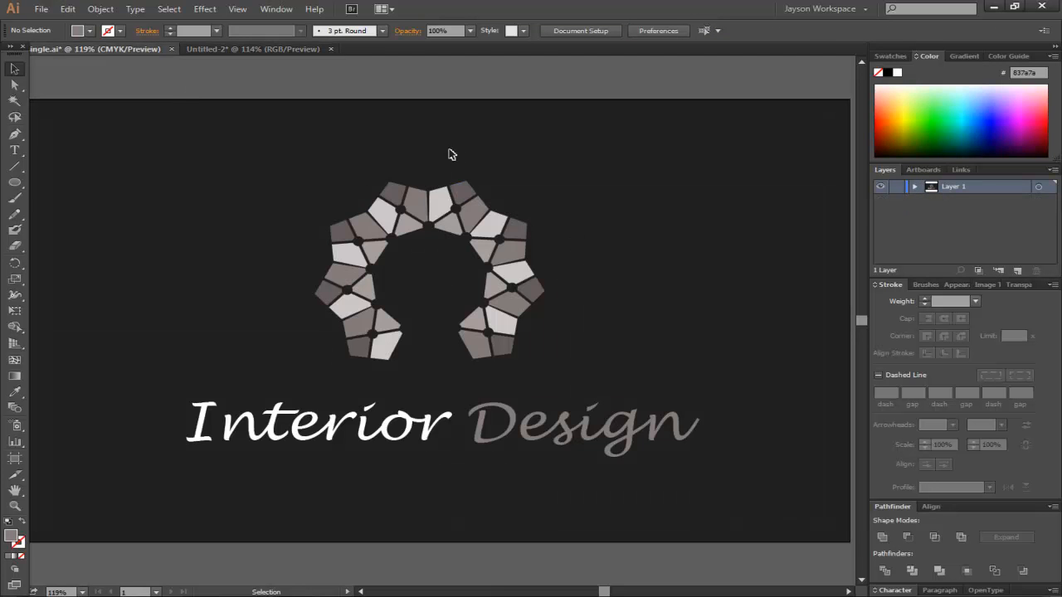
pyautogui.click(272, 50)
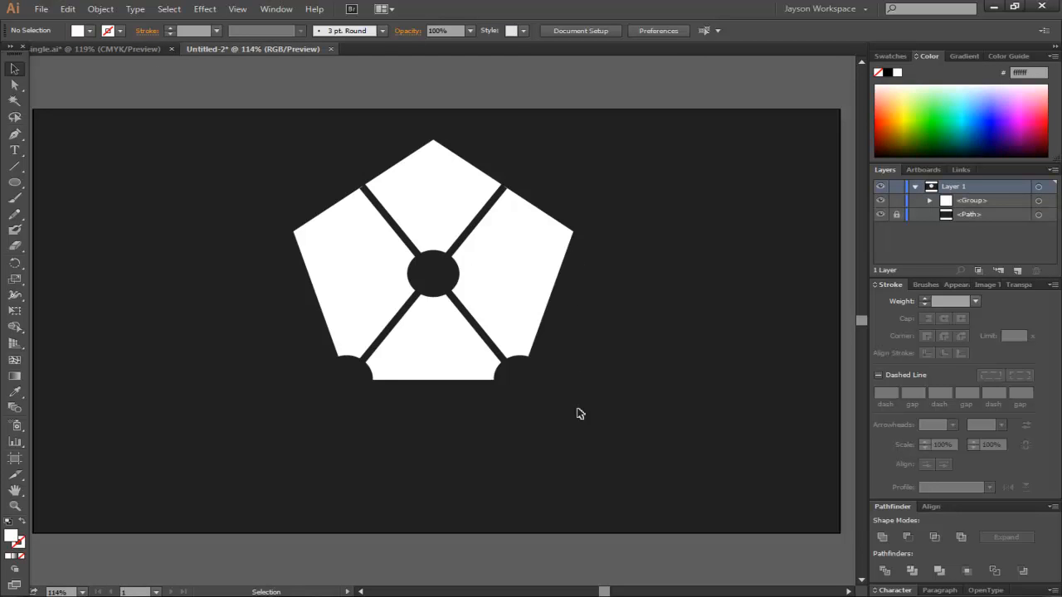
# Scale the divided pentagon down to about 151 px wide and place it at the upper center of the artboard
pyautogui.moveTo(587, 419); pyautogui.dragTo(268, 127)
pyautogui.moveTo(616, 151); pyautogui.dragTo(256, 305)
pyautogui.click(182, 272)
pyautogui.moveTo(571, 162); pyautogui.dragTo(283, 366)
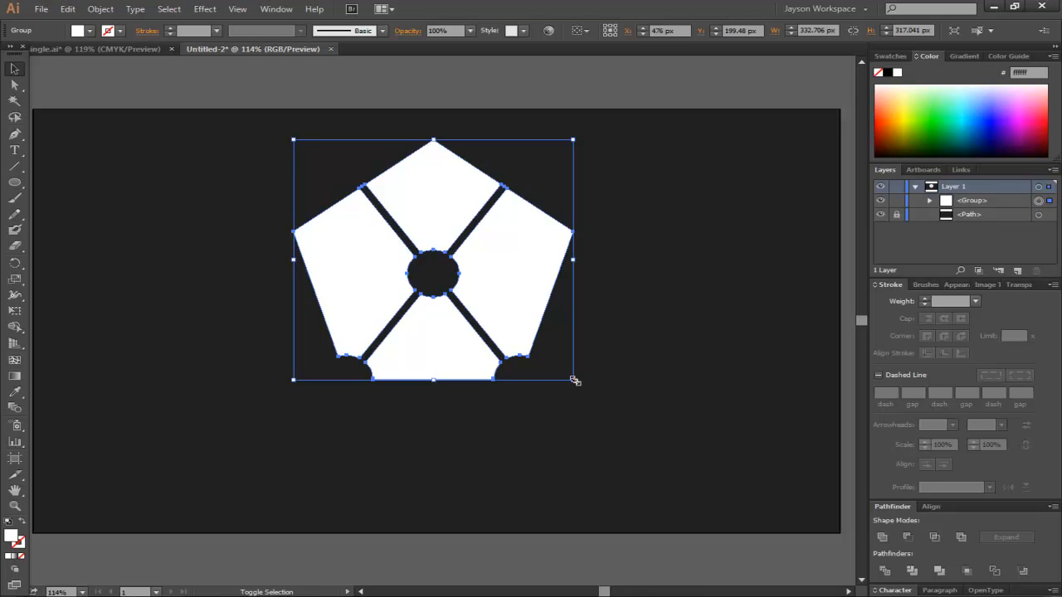
pyautogui.moveTo(575, 380); pyautogui.dragTo(455, 247)
pyautogui.moveTo(390, 205); pyautogui.dragTo(461, 229)
pyautogui.click(561, 231)
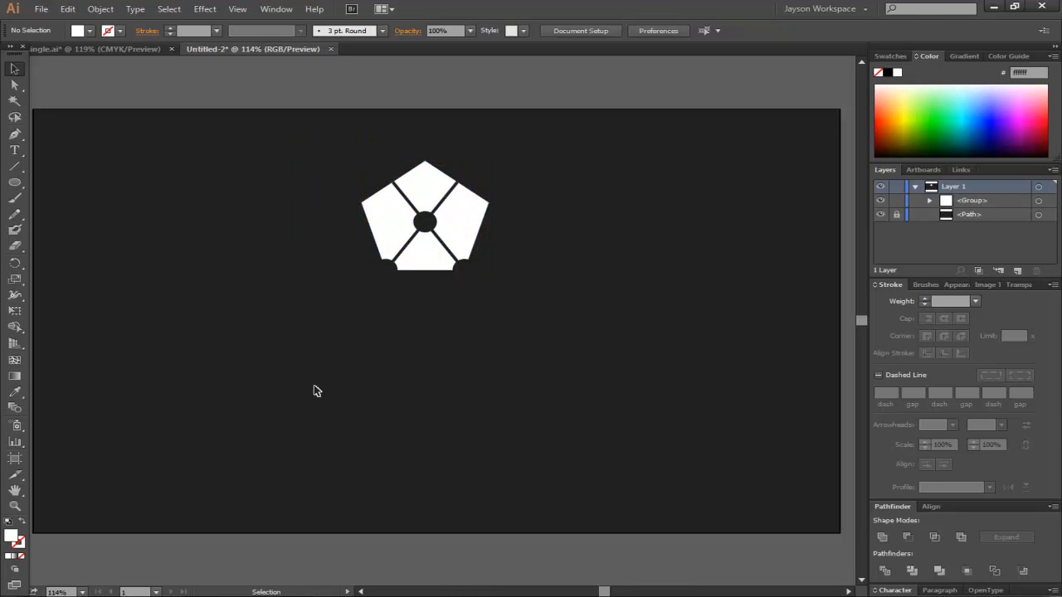
# Draw a vertical line about 67.5 px long straight down from the middle of the pentagon's bottom edge
pyautogui.click(14, 505)
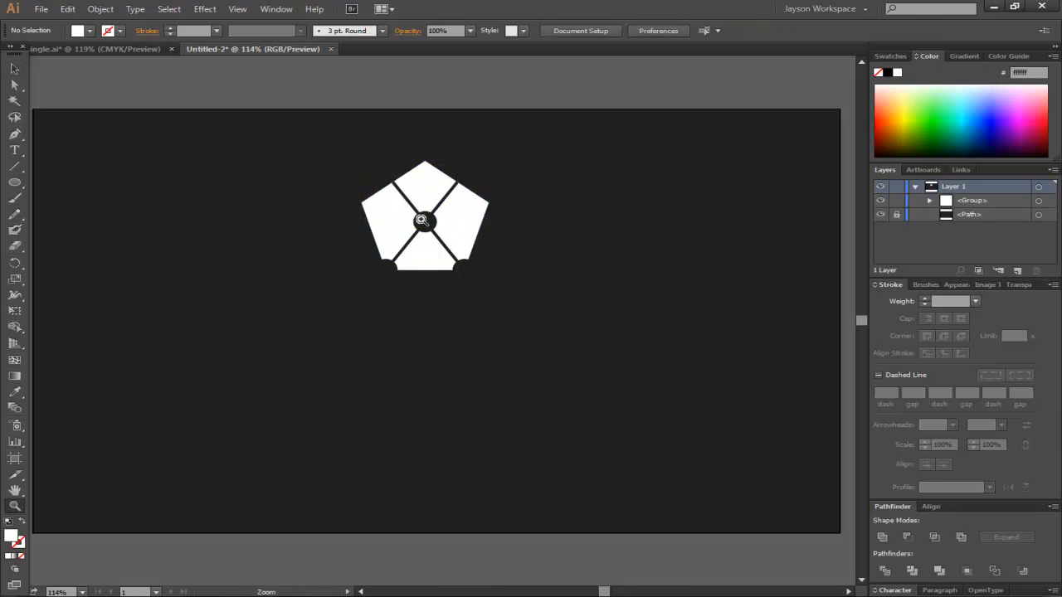
pyautogui.click(419, 205)
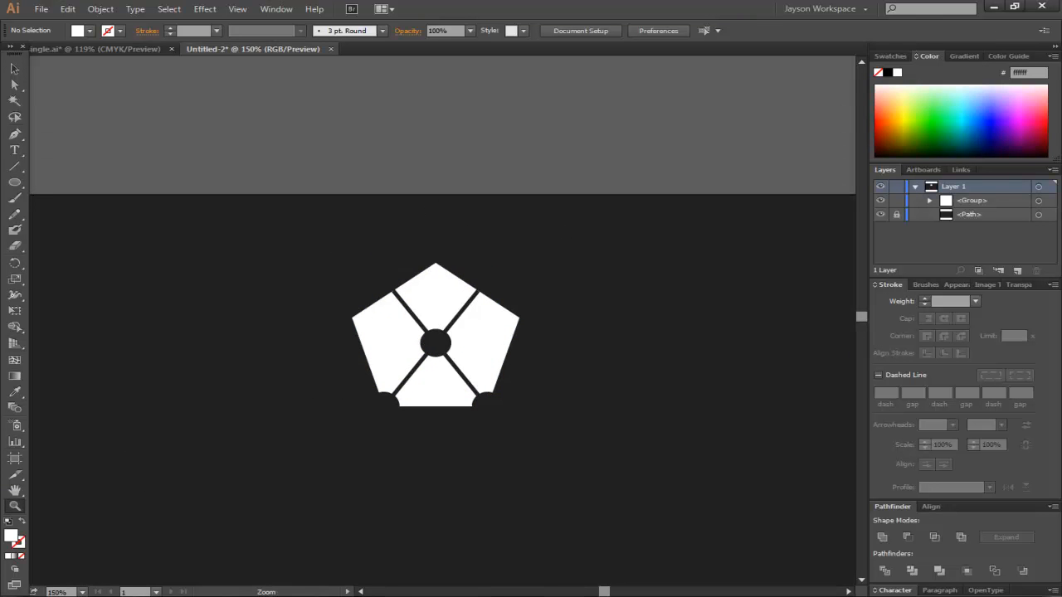
pyautogui.moveTo(871, 590)
pyautogui.click(861, 581)
pyautogui.click(861, 582)
pyautogui.click(862, 581)
pyautogui.click(861, 582)
pyautogui.click(861, 581)
pyautogui.click(861, 581)
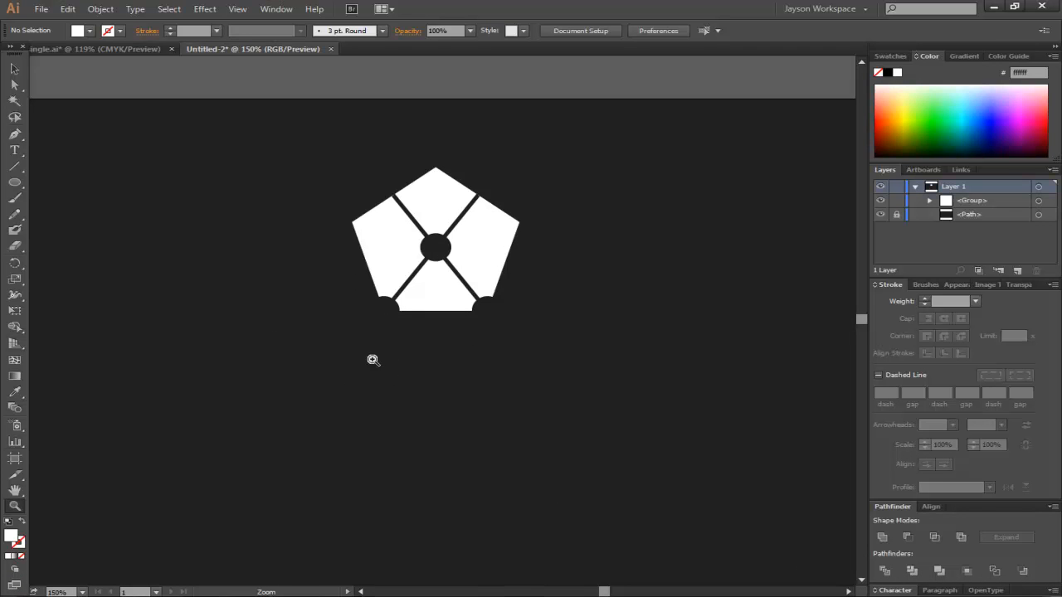
pyautogui.click(16, 168)
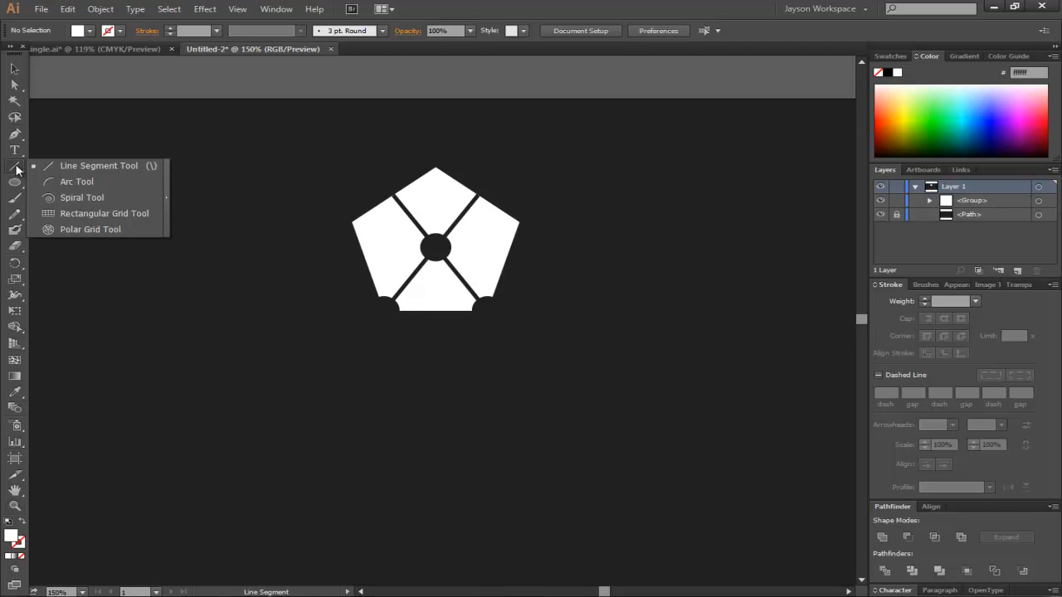
pyautogui.click(91, 166)
pyautogui.moveTo(436, 201); pyautogui.dragTo(435, 377)
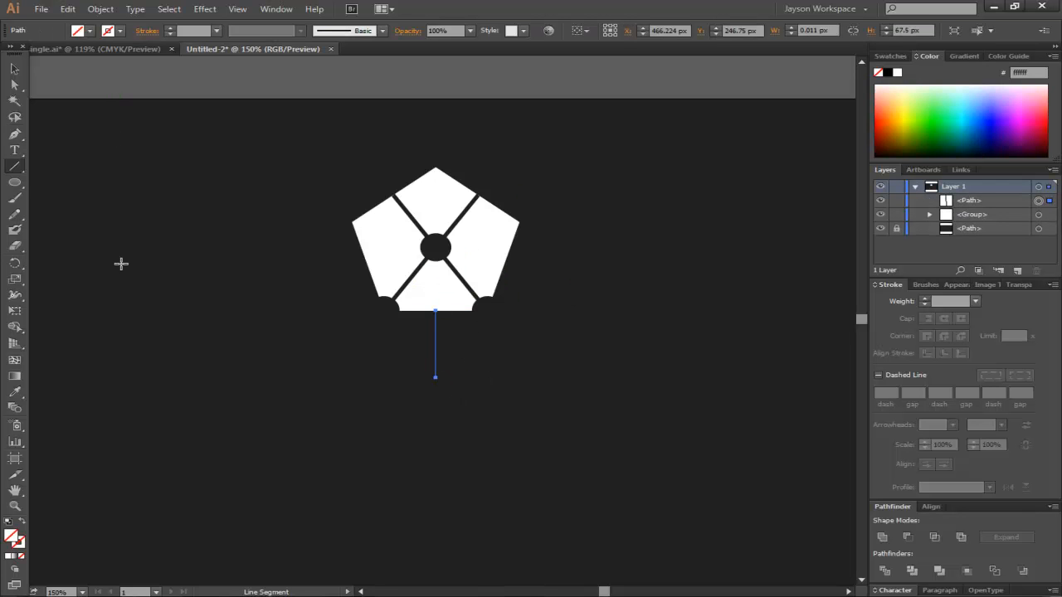
# Give the vertical line a white 4 pt stroke and nudge it up against the pentagon's bottom edge
pyautogui.click(9, 557)
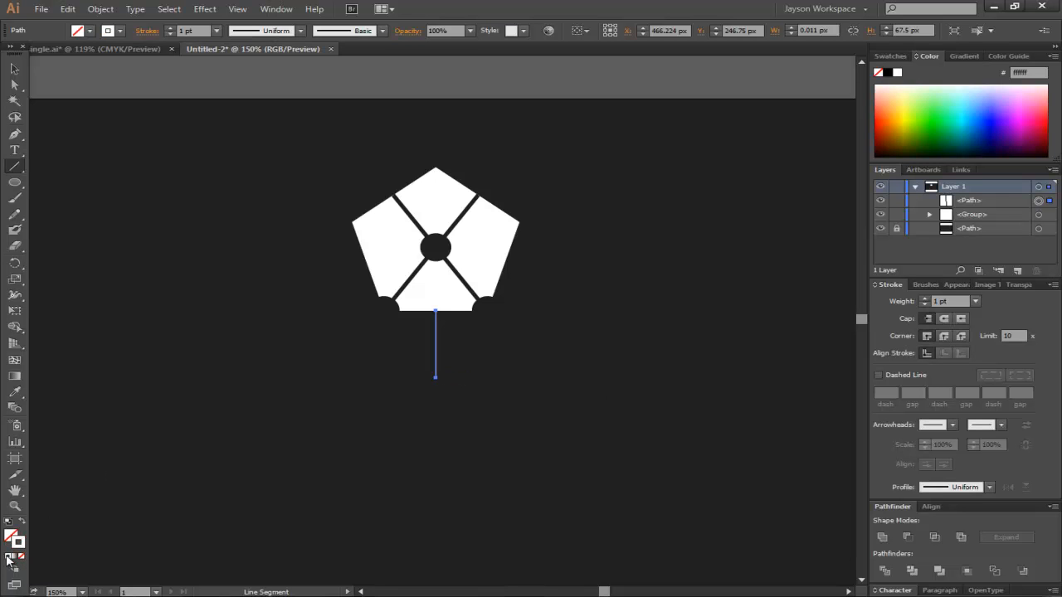
pyautogui.click(170, 28)
pyautogui.click(170, 28)
pyautogui.click(170, 29)
pyautogui.click(14, 68)
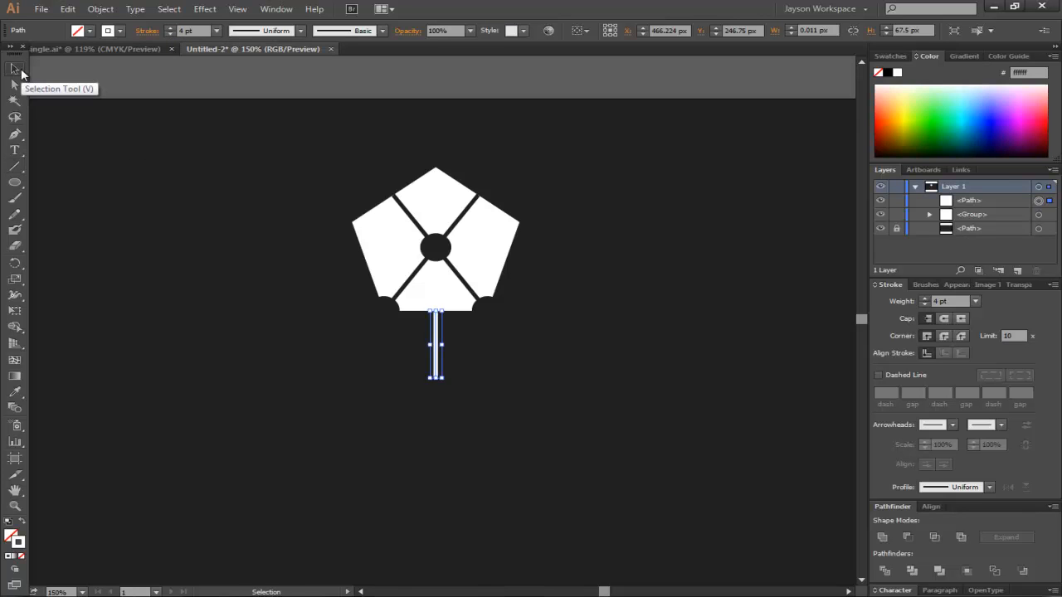
pyautogui.moveTo(438, 345)
pyautogui.mouseDown()
pyautogui.moveTo(563, 404)
pyautogui.moveTo(478, 366)
pyautogui.moveTo(441, 296)
pyautogui.moveTo(447, 338)
pyautogui.moveTo(435, 331)
pyautogui.moveTo(436, 342)
pyautogui.mouseUp()
pyautogui.moveTo(532, 308); pyautogui.dragTo(532, 308)
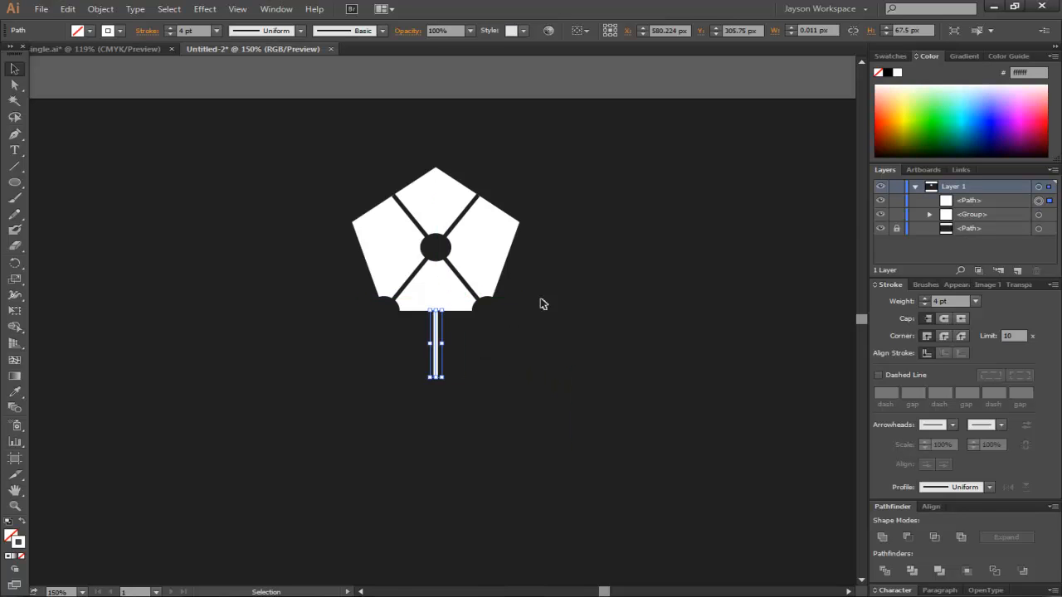
pyautogui.click(572, 386)
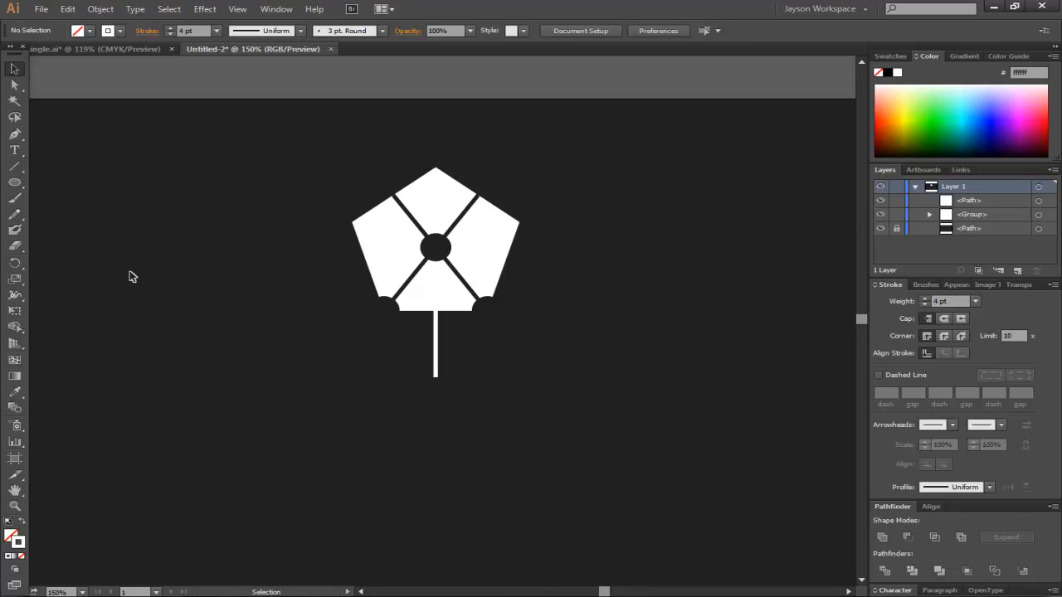
# Try rotating a copy of the divided pentagon by about 66° around the line's lower end, and undo it
pyautogui.moveTo(314, 166); pyautogui.dragTo(584, 306)
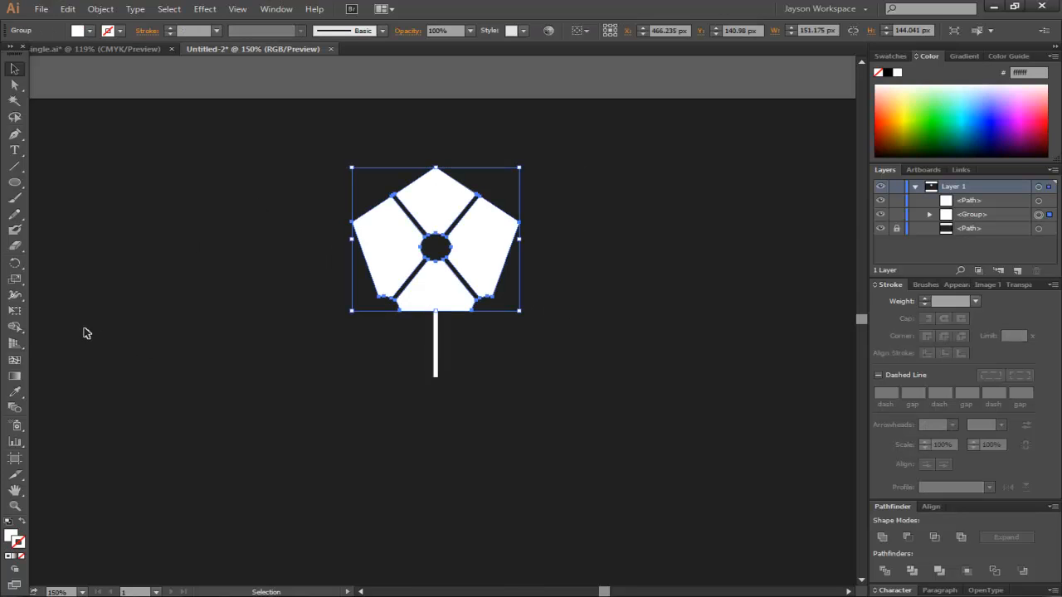
pyautogui.click(18, 268)
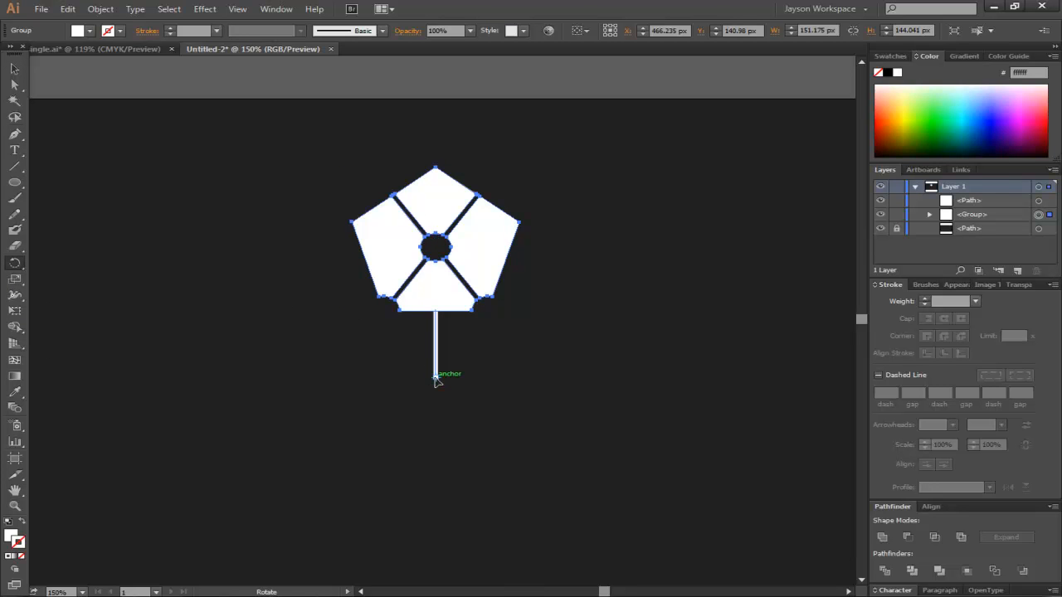
pyautogui.click(436, 379)
pyautogui.moveTo(399, 232); pyautogui.dragTo(165, 332)
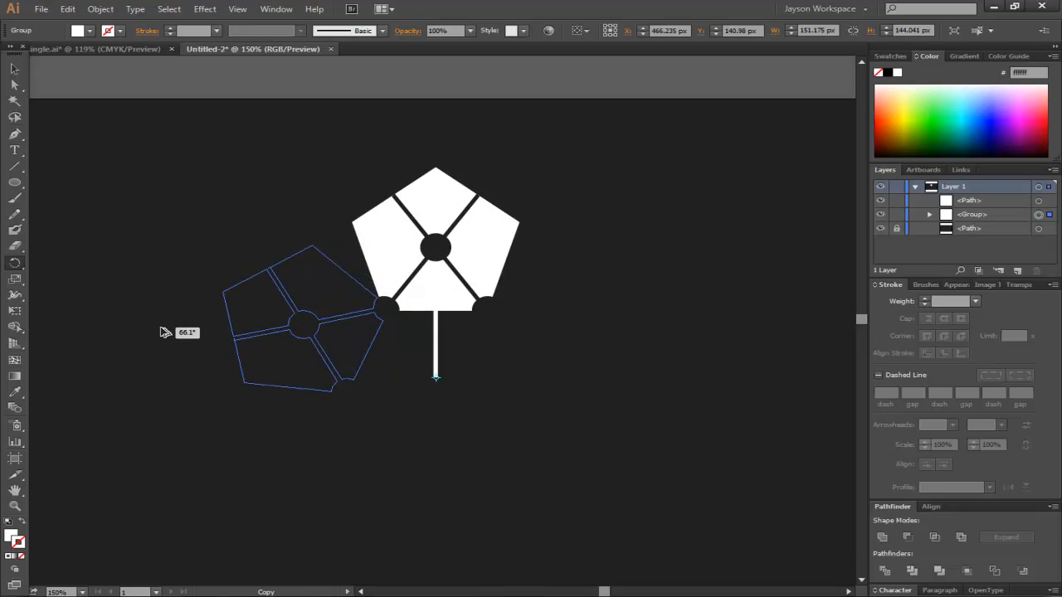
pyautogui.moveTo(165, 333); pyautogui.dragTo(166, 326)
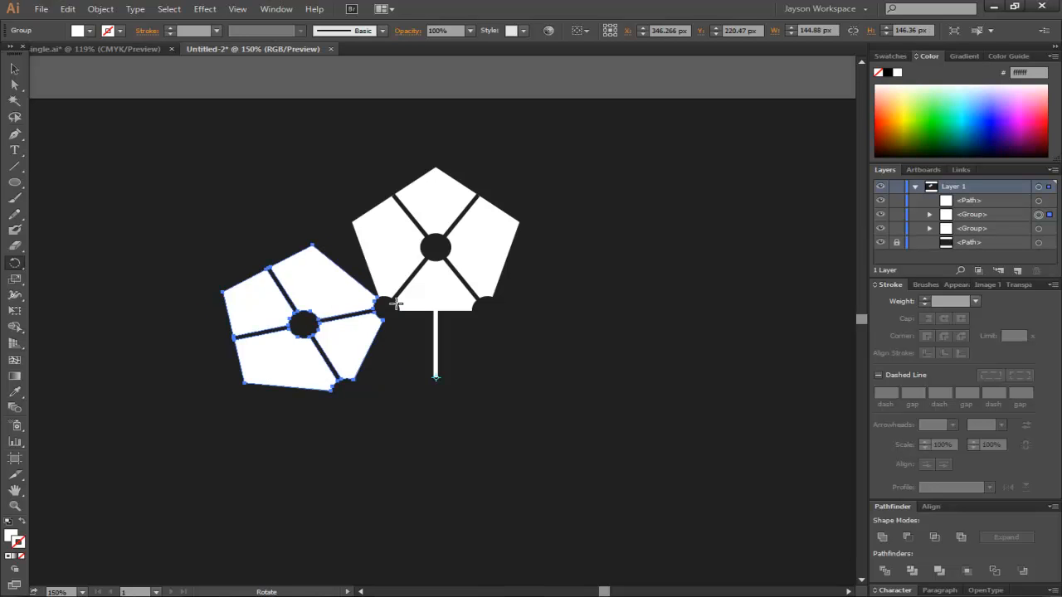
pyautogui.press('v')
pyautogui.hotkey('ctrl', 'z')
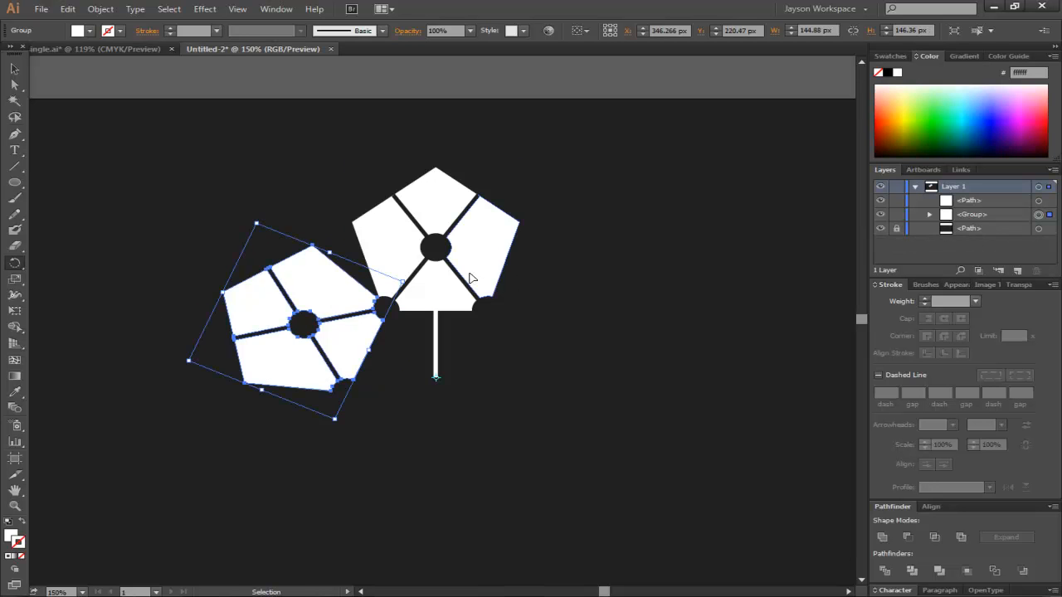
# Lengthen the vertical line downward to about 106 px, keeping its upper end on the pentagon
pyautogui.click(14, 68)
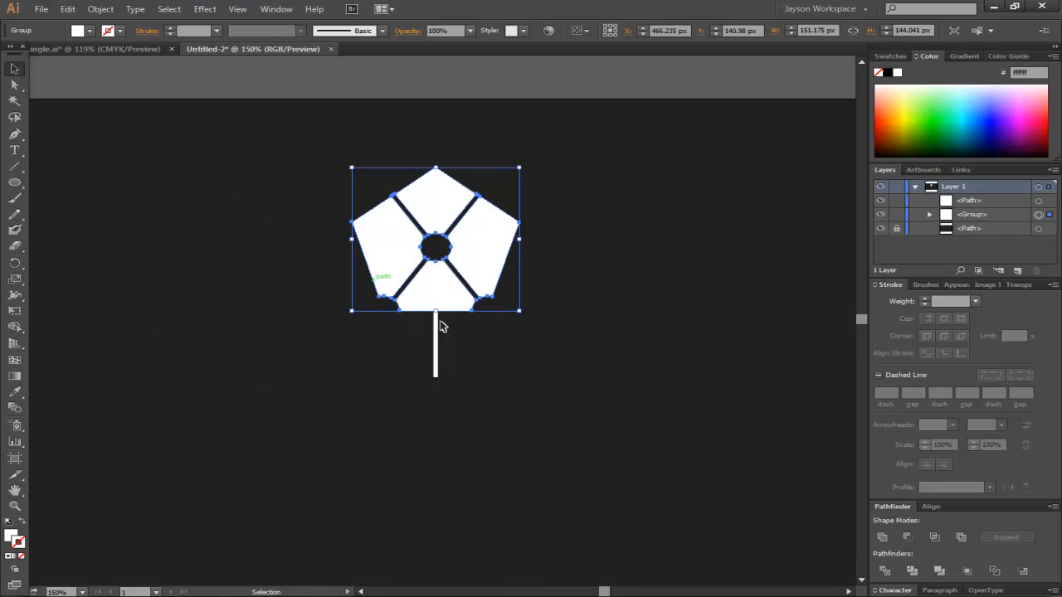
pyautogui.click(439, 331)
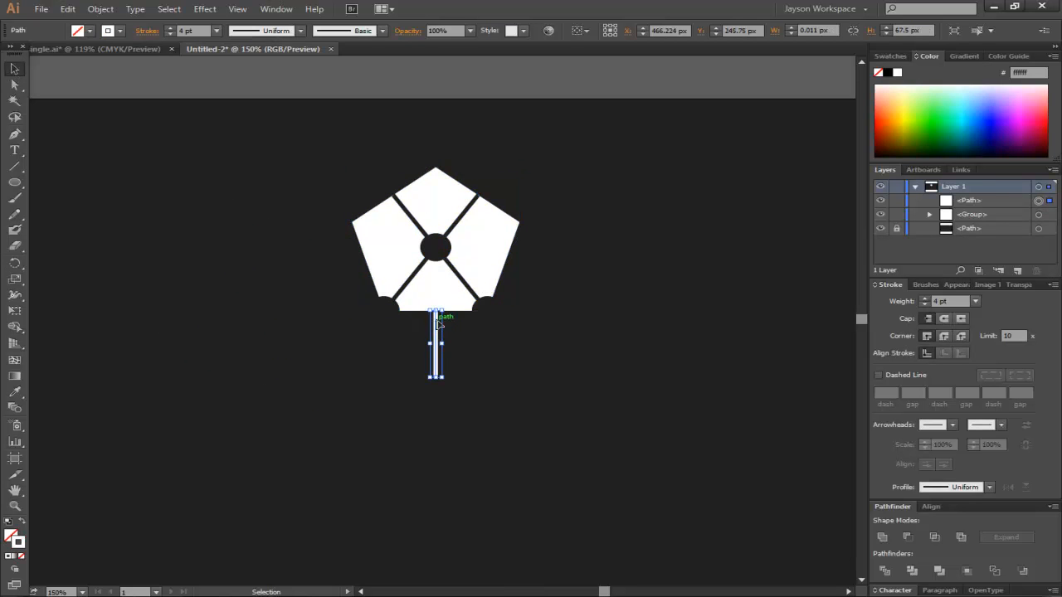
pyautogui.moveTo(438, 381); pyautogui.dragTo(438, 417)
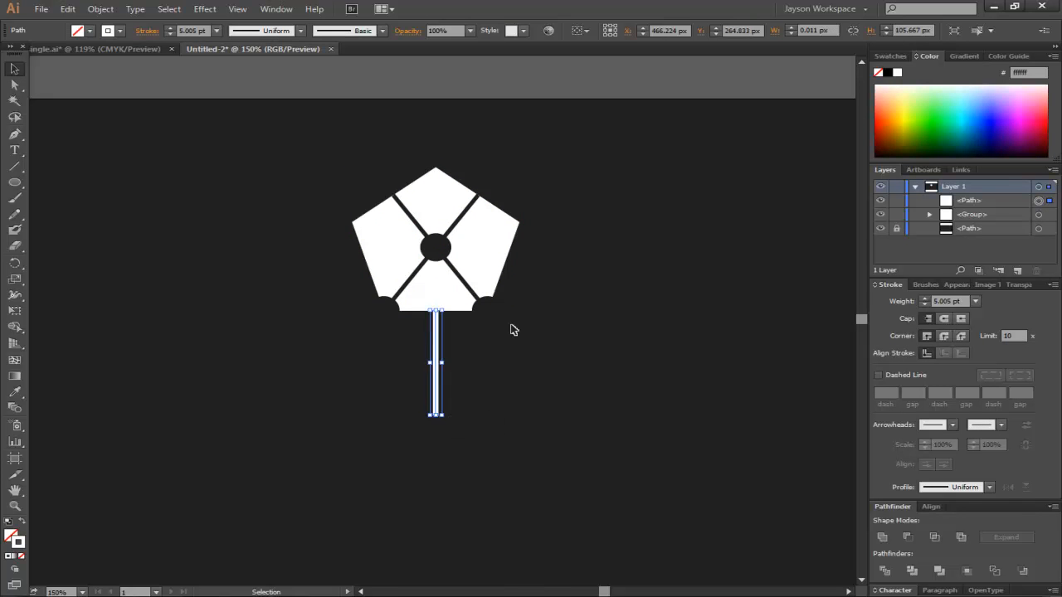
pyautogui.click(512, 330)
# Try rotating a copy of the divided pentagon counter-clockwise around the line's lower end, and undo it
pyautogui.moveTo(272, 149); pyautogui.dragTo(546, 301)
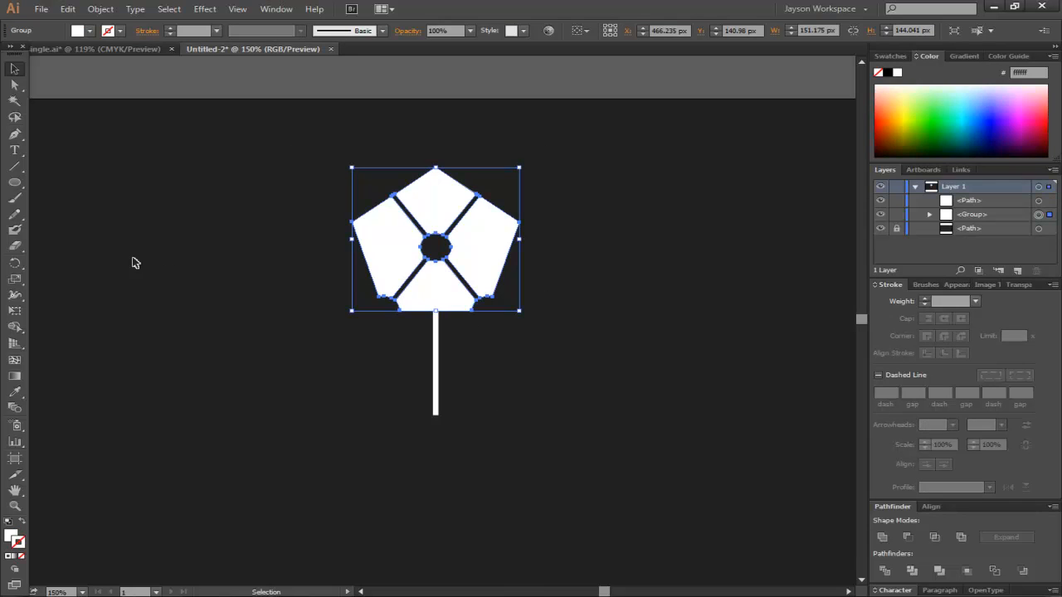
pyautogui.click(20, 267)
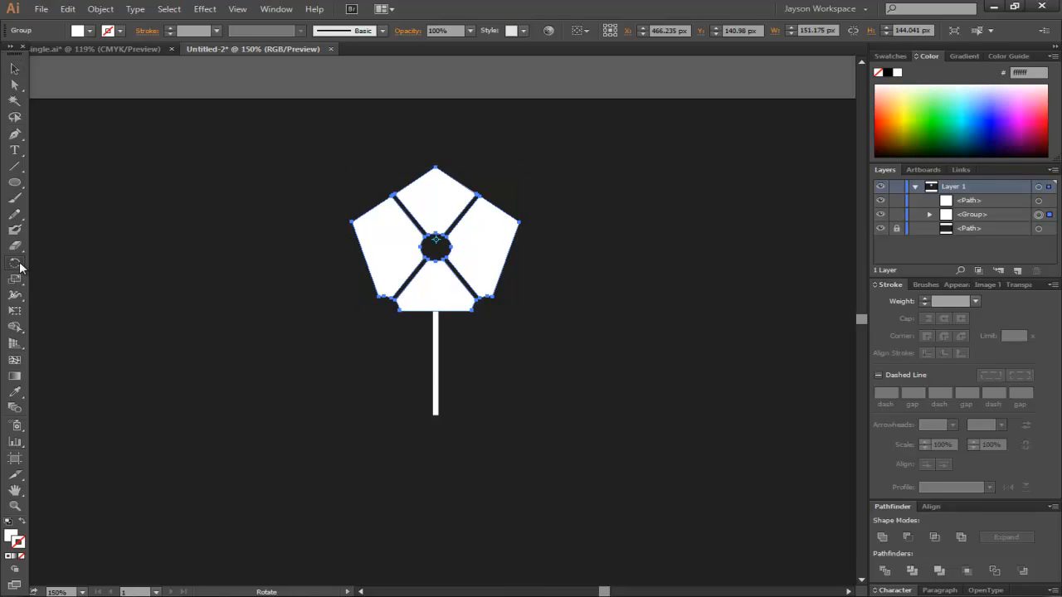
pyautogui.click(435, 415)
pyautogui.moveTo(386, 241); pyautogui.dragTo(210, 296)
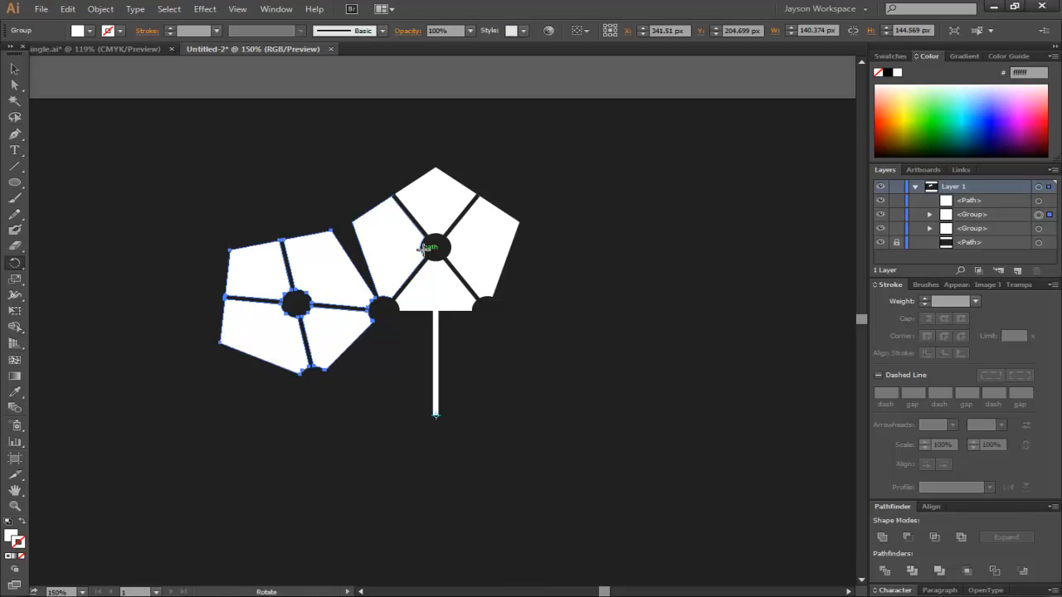
pyautogui.hotkey('ctrl', 'z')
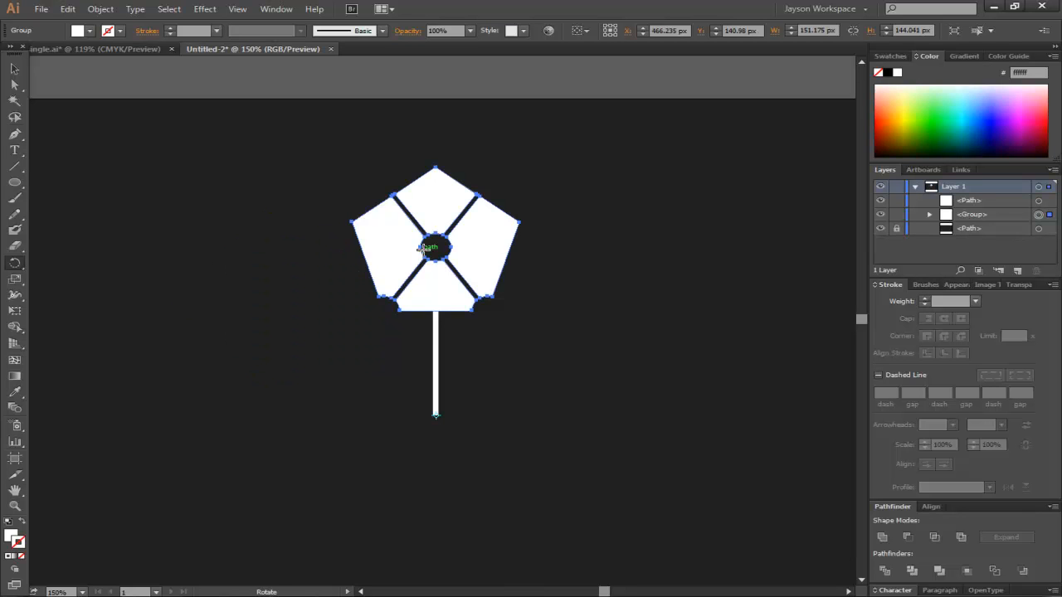
# Lengthen the vertical line downward to about 141 px, keeping its upper end on the pentagon
pyautogui.click(15, 68)
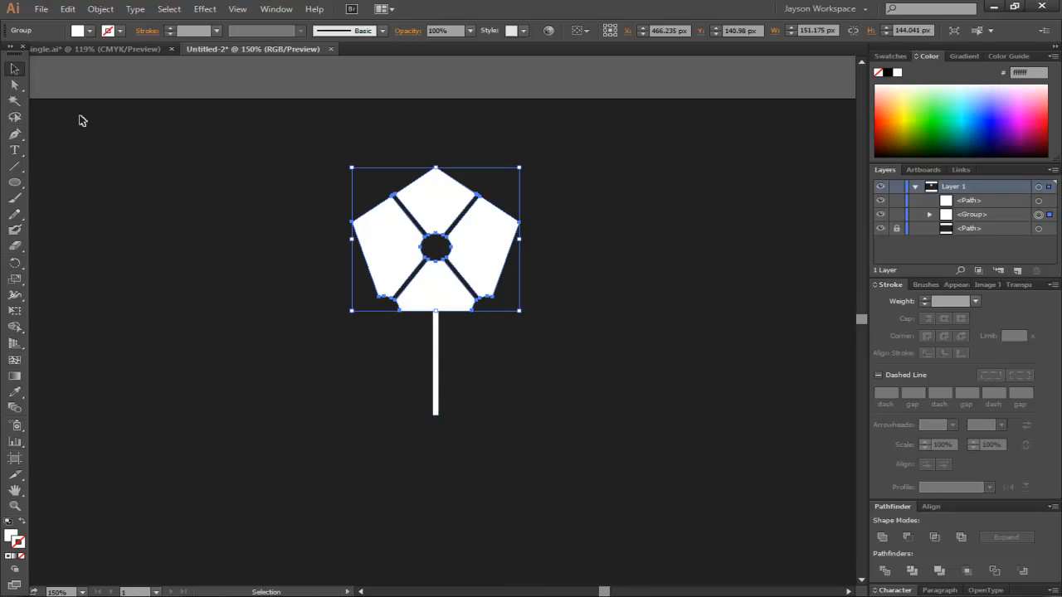
pyautogui.click(436, 358)
pyautogui.moveTo(435, 416); pyautogui.dragTo(436, 451)
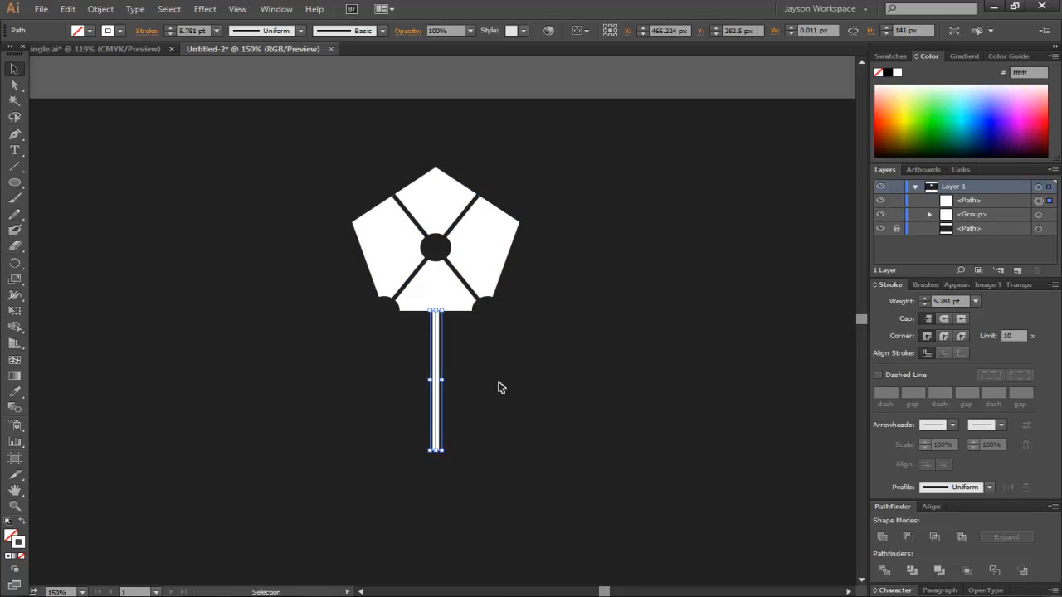
pyautogui.click(498, 371)
# Rotate a copy of the divided pentagon about 38° counter-clockwise around the line's lower end, beside the original
pyautogui.moveTo(301, 157); pyautogui.dragTo(545, 298)
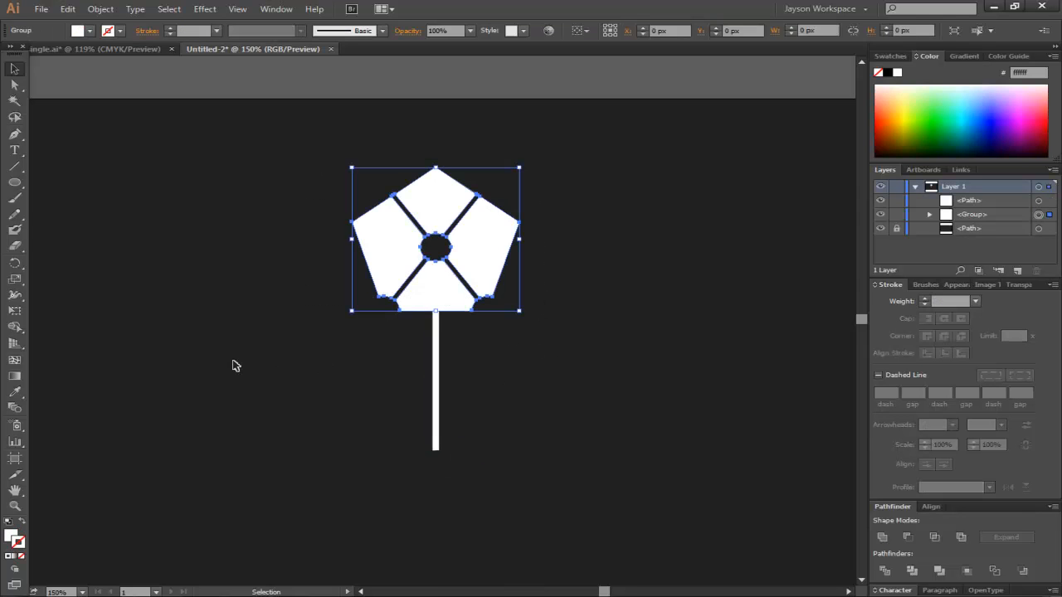
pyautogui.click(24, 262)
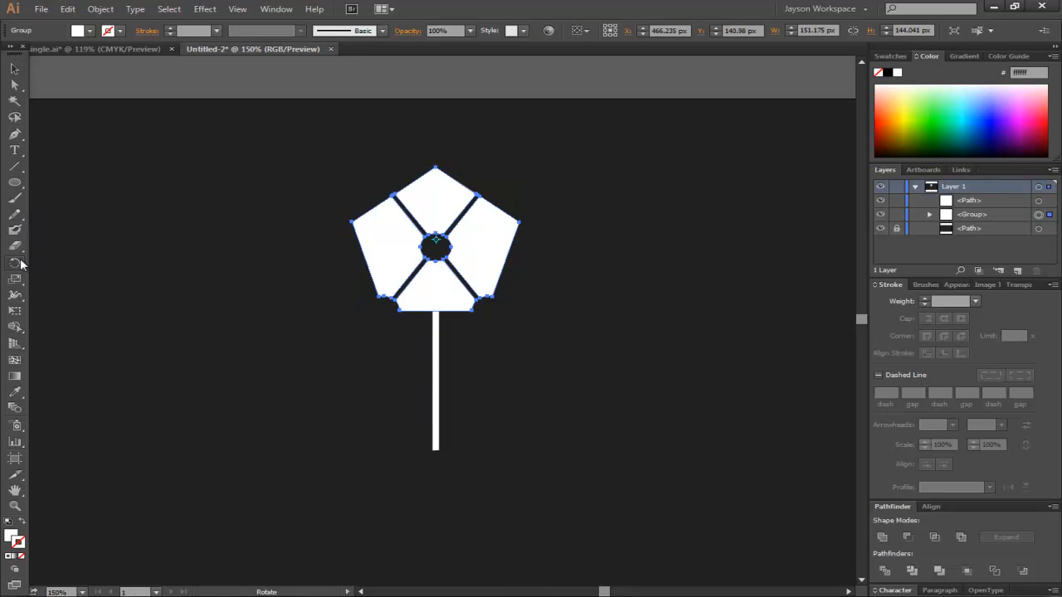
pyautogui.click(435, 450)
pyautogui.moveTo(371, 240); pyautogui.dragTo(244, 289)
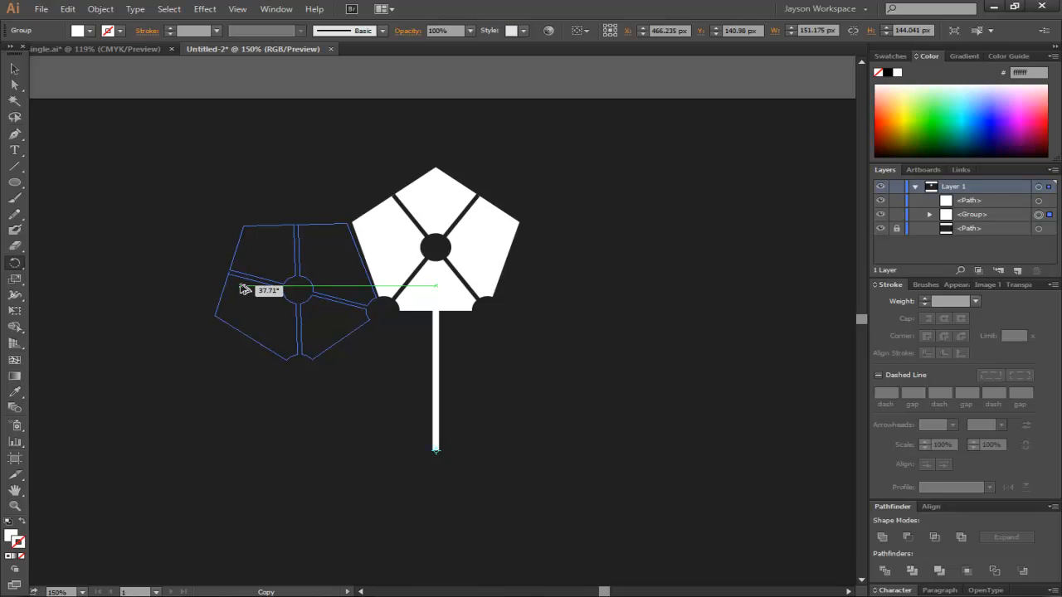
pyautogui.moveTo(244, 288); pyautogui.dragTo(242, 289)
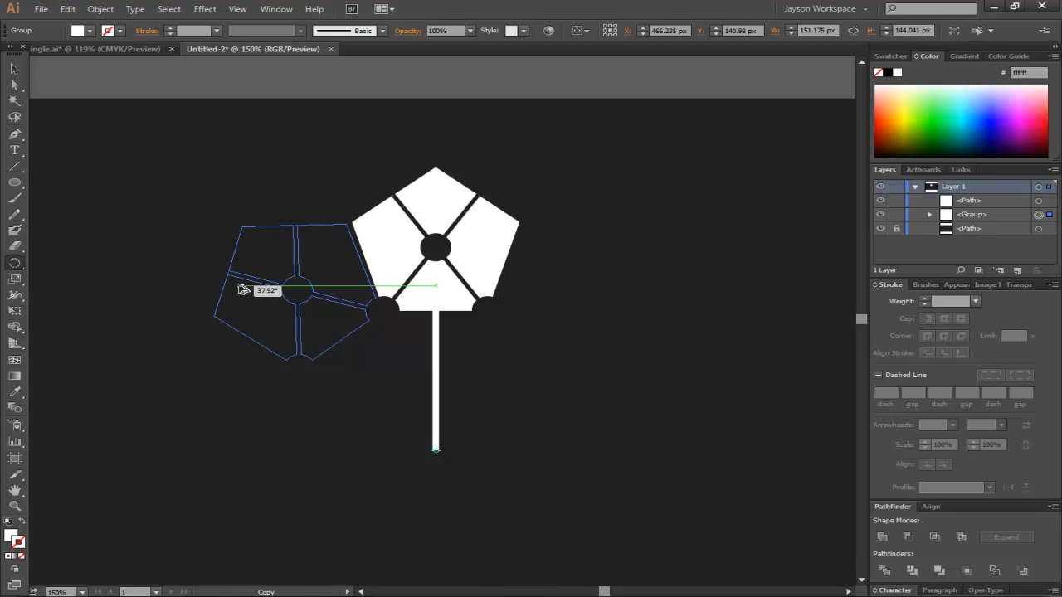
pyautogui.moveTo(238, 288); pyautogui.dragTo(237, 287)
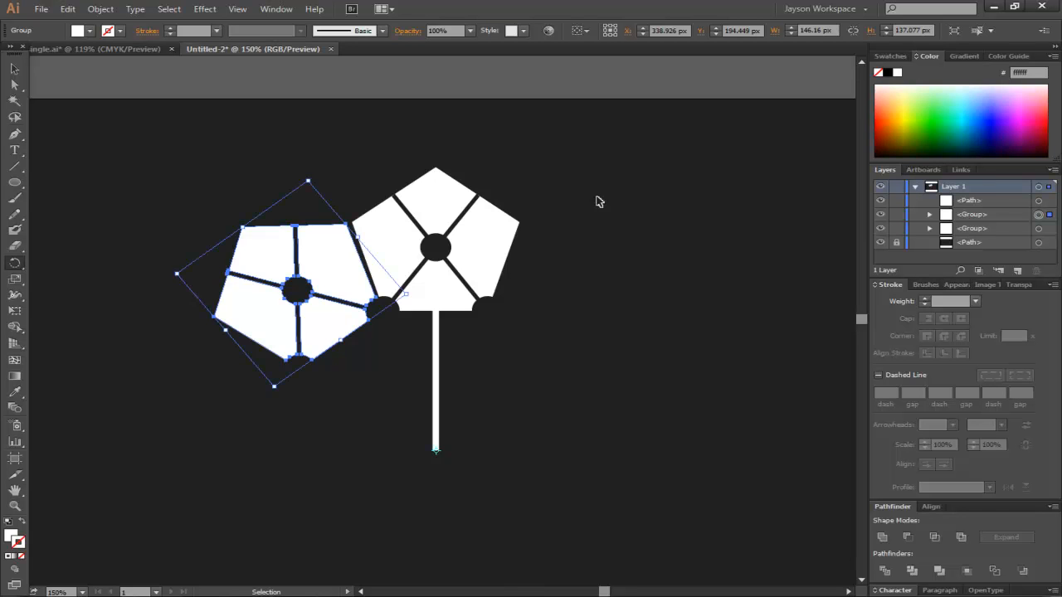
# Repeat the rotated copy seven times to carry the pentagons around into a nearly closed ring
pyautogui.hotkey('ctrl', 'd')
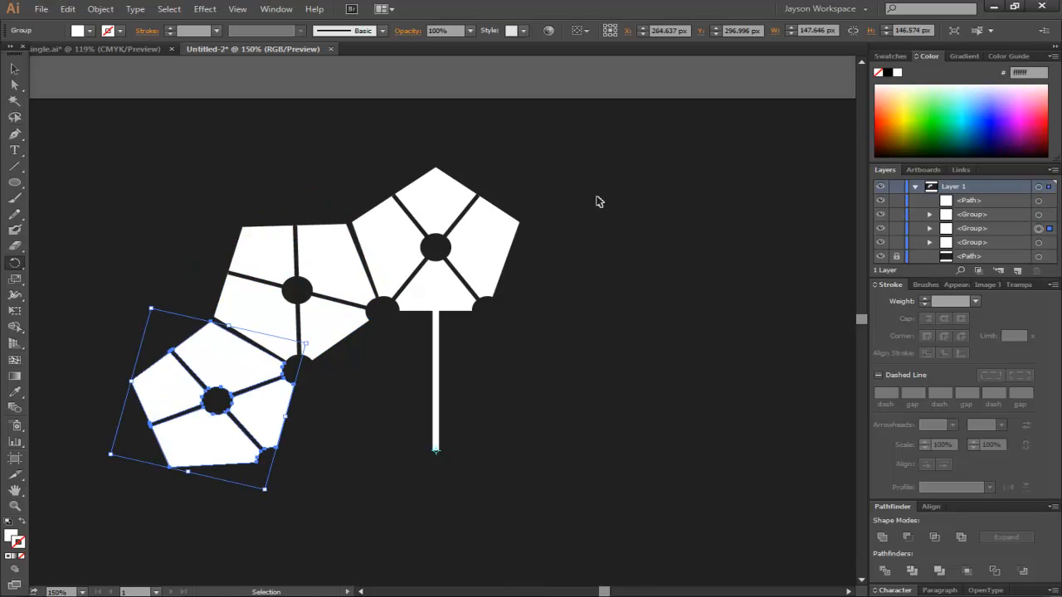
pyautogui.hotkey('ctrl', 'd')
pyautogui.hotkey('ctrl', 'd')
pyautogui.hotkey('ctrl', 'd')
pyautogui.hotkey('ctrl', 'd')
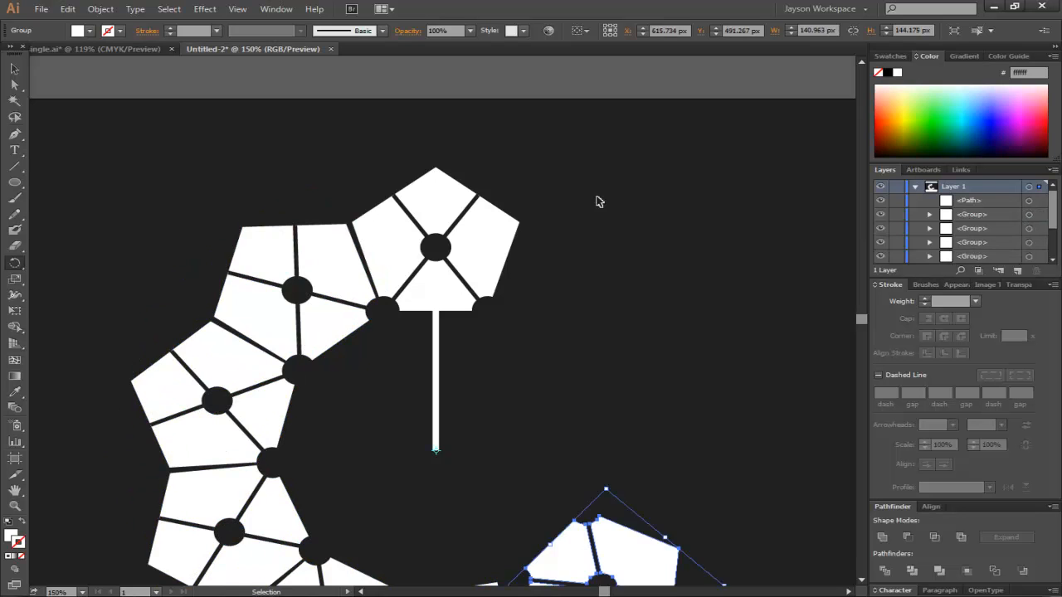
pyautogui.hotkey('ctrl', 'd')
pyautogui.hotkey('ctrl', 'd')
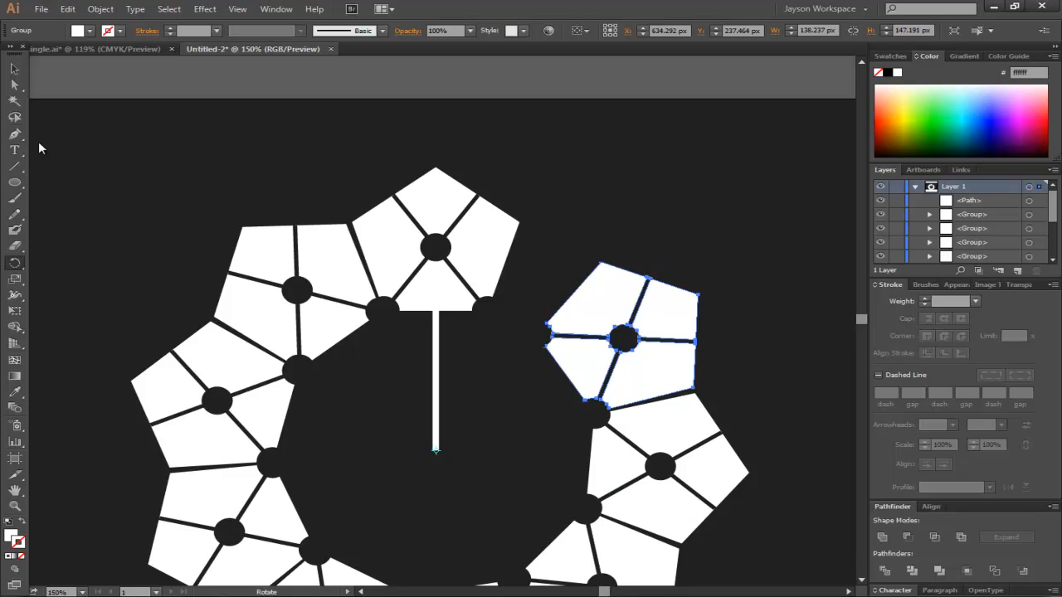
# Delete the vertical guide line inside the ring
pyautogui.click(9, 71)
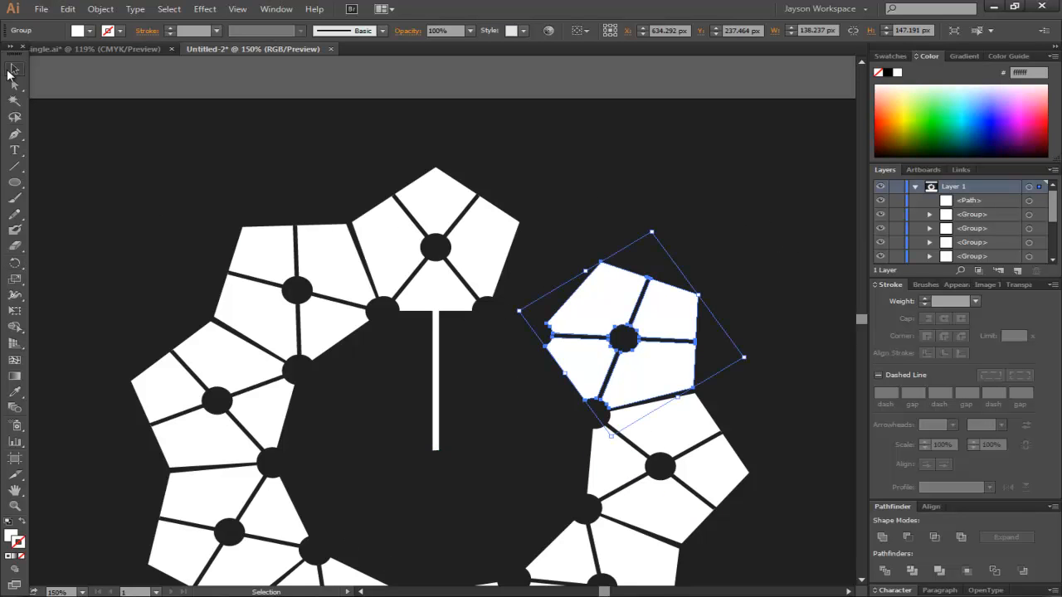
pyautogui.click(438, 359)
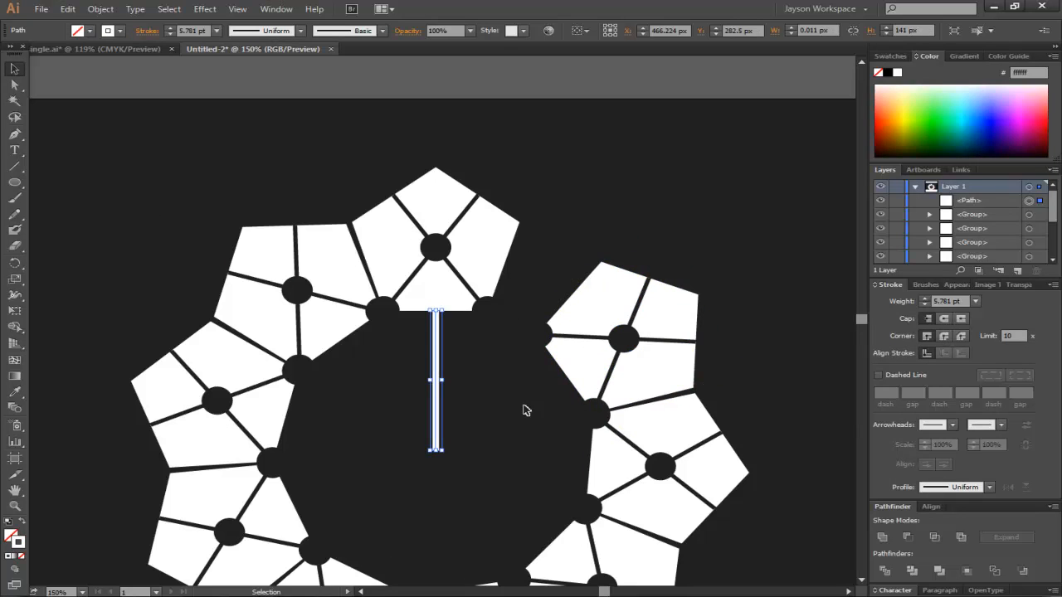
pyautogui.press('Delete')
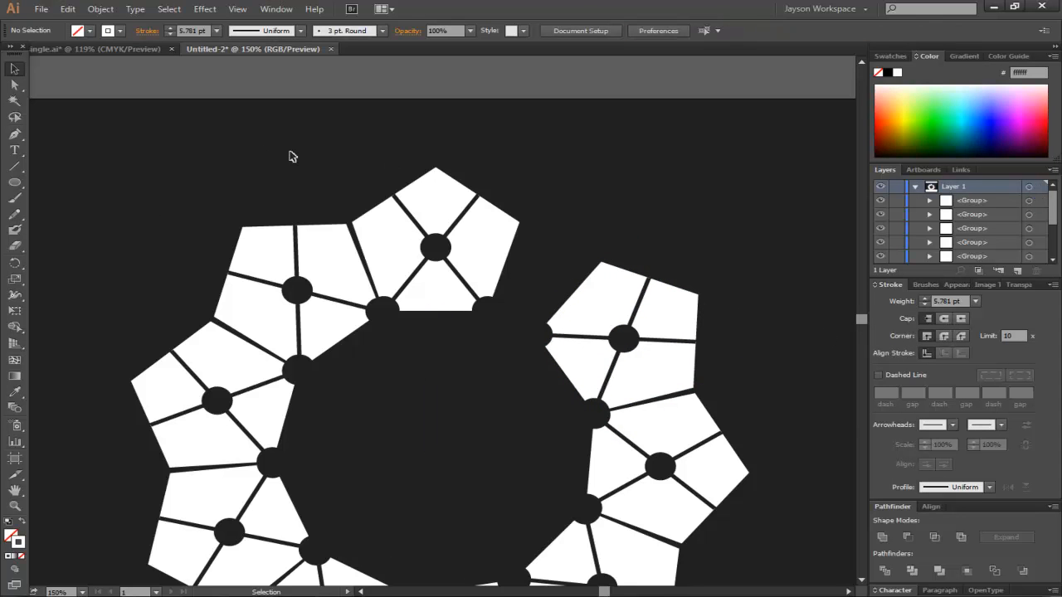
# Scale the whole pentagon ring down and place it in the upper-left part of the artboard
pyautogui.press('a')
pyautogui.hotkey('ctrl', '0')
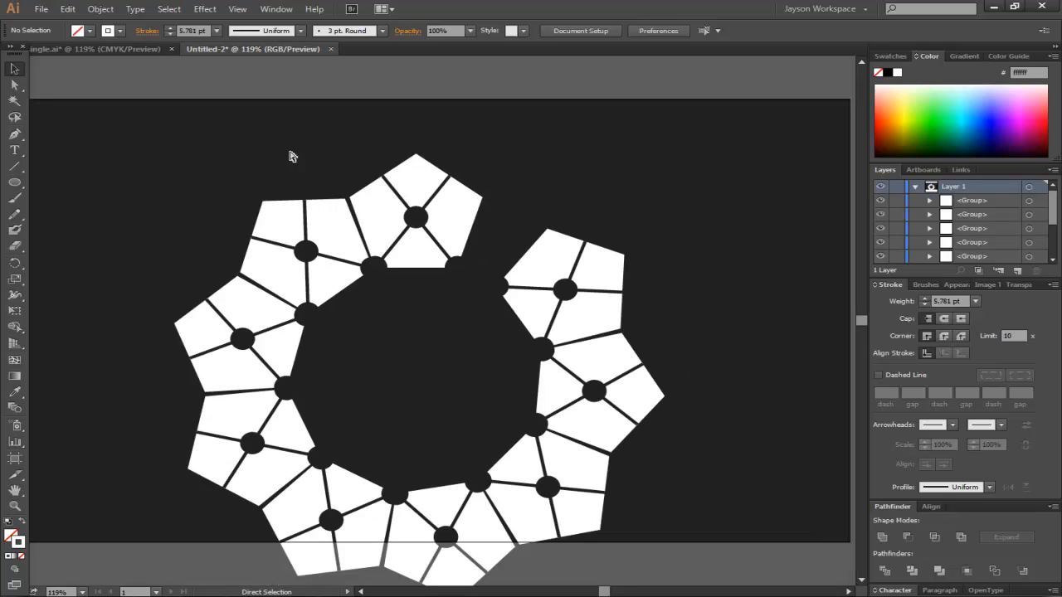
pyautogui.moveTo(97, 114); pyautogui.dragTo(469, 339)
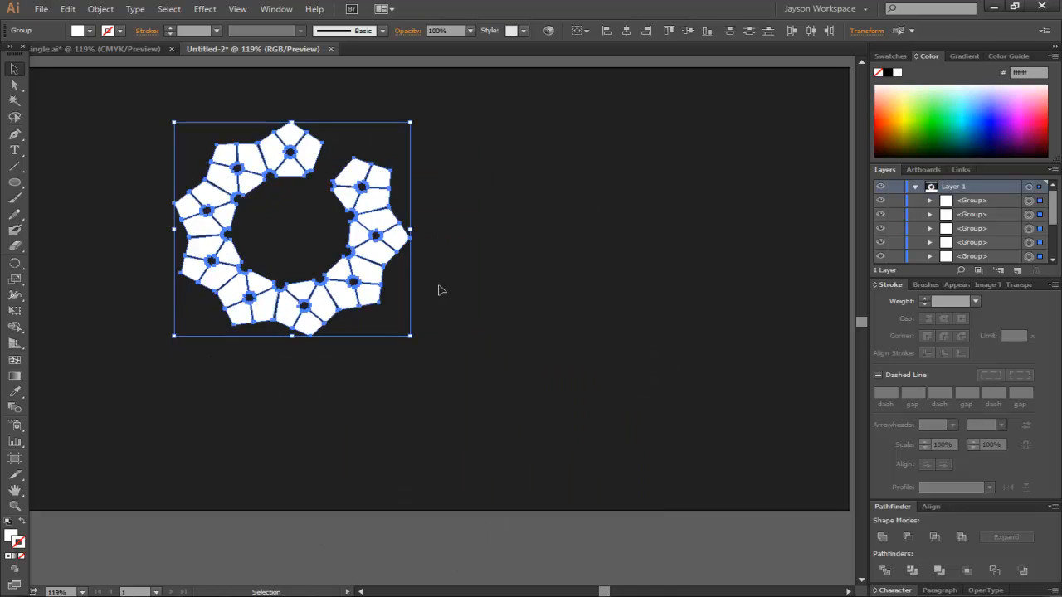
pyautogui.click(165, 143)
pyautogui.moveTo(164, 122); pyautogui.dragTo(143, 96)
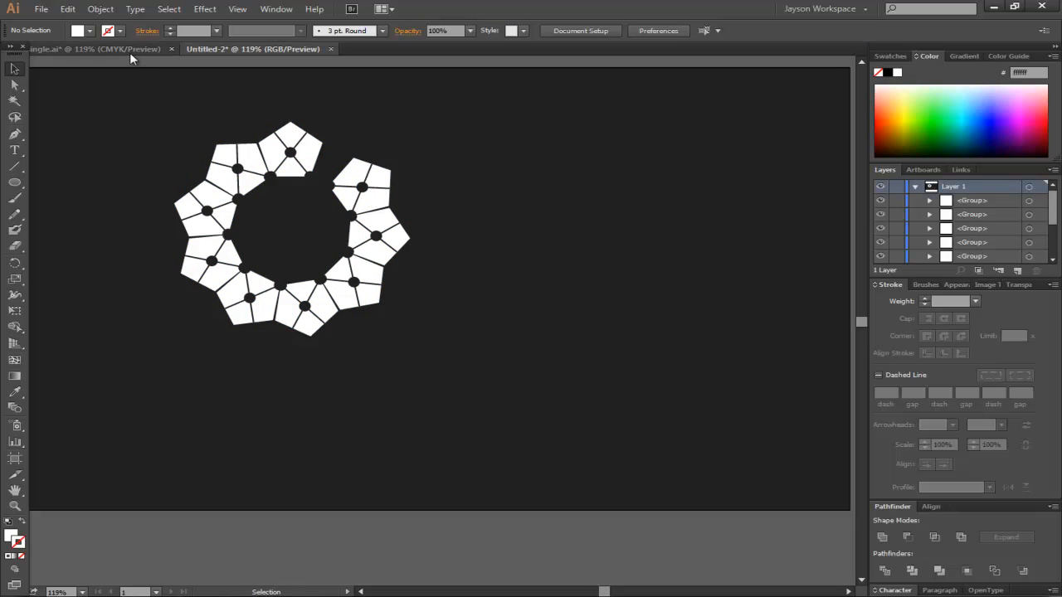
# Compare the ring with the finished Interior Design logo and delete the pentagon just right of the gap
pyautogui.click(129, 52)
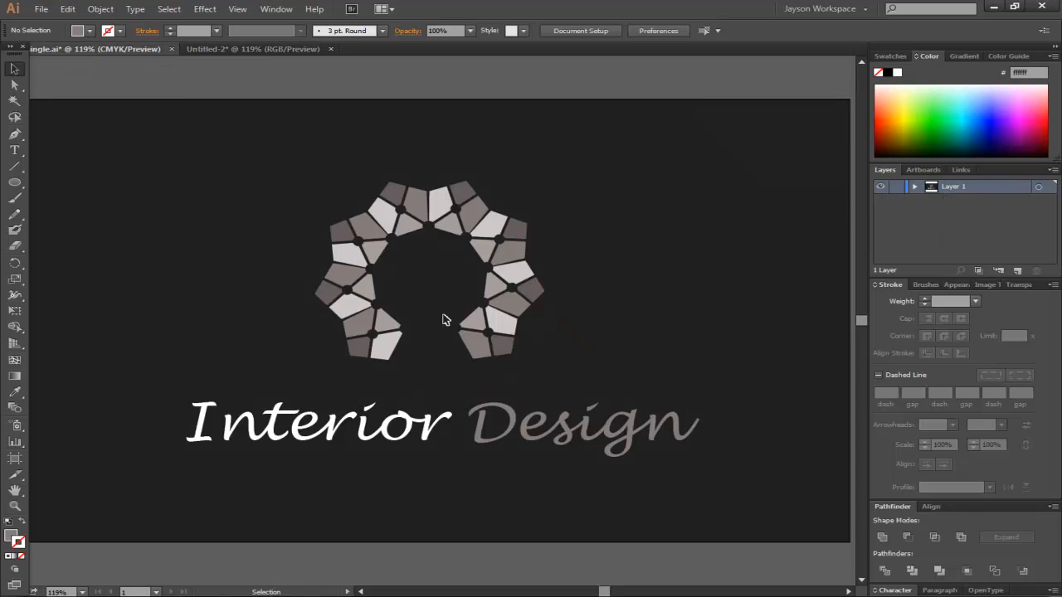
pyautogui.click(256, 46)
pyautogui.moveTo(396, 152); pyautogui.dragTo(346, 210)
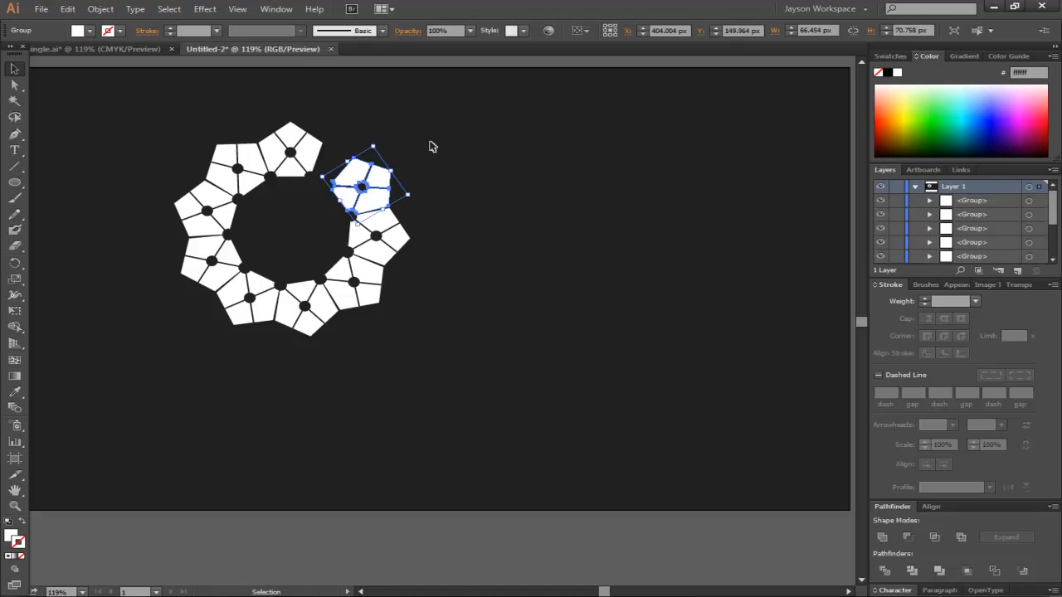
pyautogui.press('Delete')
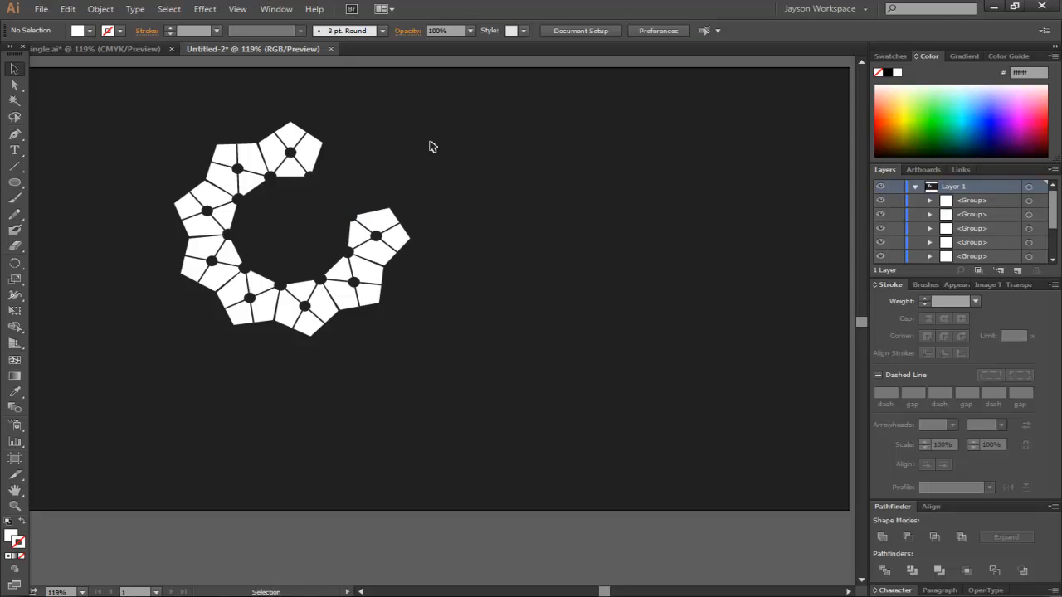
# Rotate the remaining eight pentagons together clockwise until the ring's opening faces straight down
pyautogui.moveTo(412, 109); pyautogui.dragTo(147, 364)
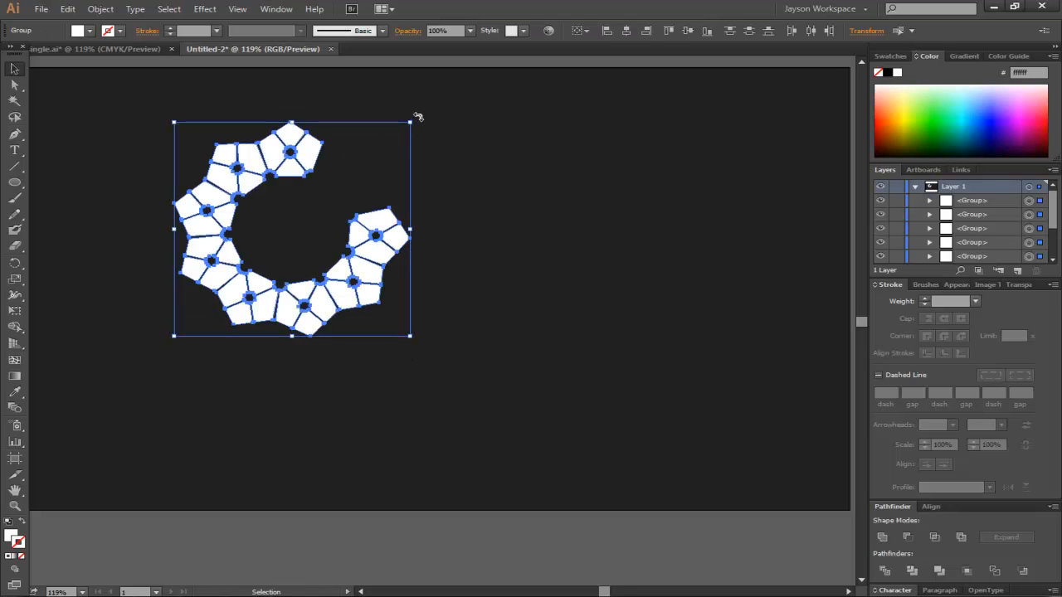
pyautogui.moveTo(416, 116); pyautogui.dragTo(297, 332)
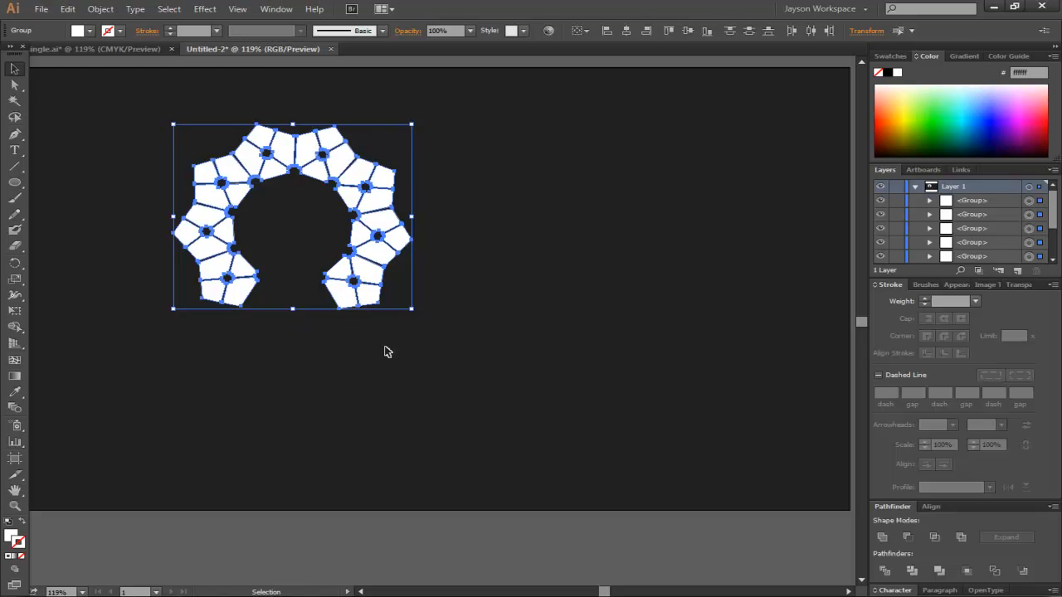
pyautogui.click(601, 154)
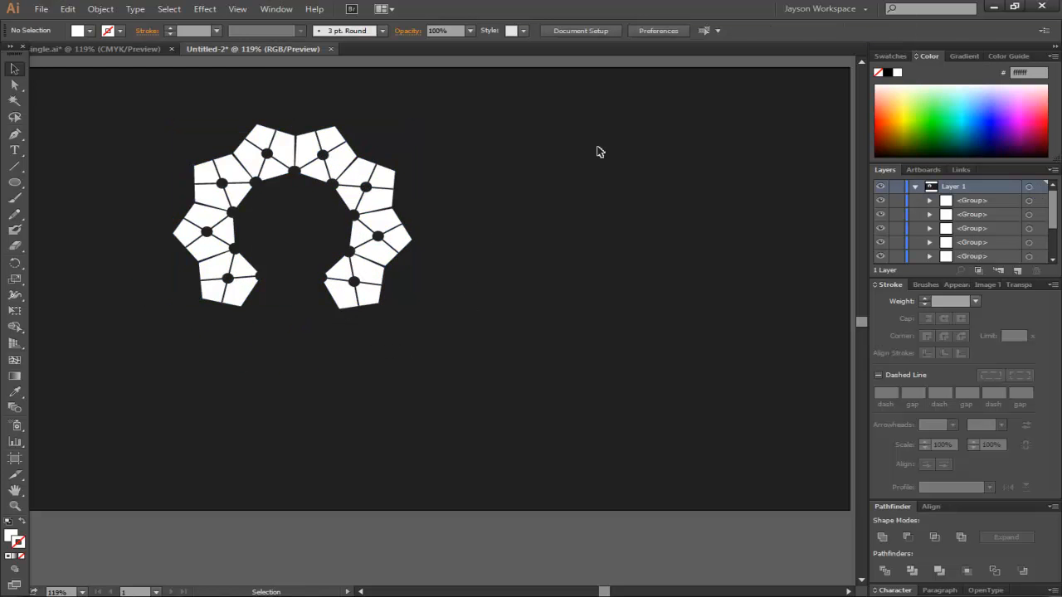
# Move the pentagon arch to the upper middle of the artboard
pyautogui.moveTo(455, 352); pyautogui.dragTo(154, 101)
pyautogui.moveTo(287, 127); pyautogui.dragTo(472, 165)
pyautogui.click(615, 242)
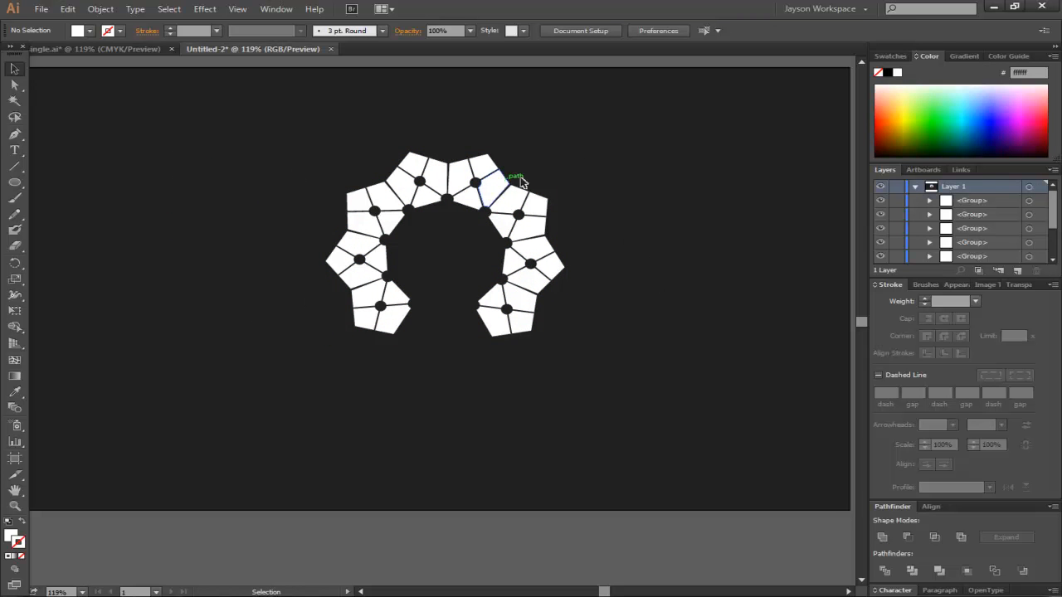
# Check the finished logo's colours and set the fill colour to dark grey 515151 with nothing selected
pyautogui.click(885, 57)
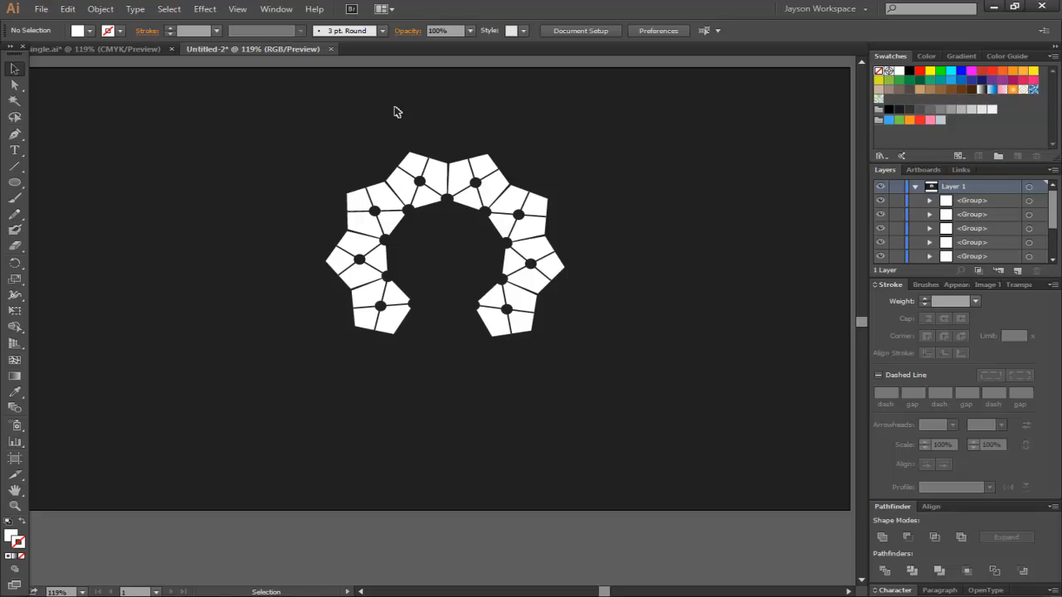
pyautogui.click(137, 51)
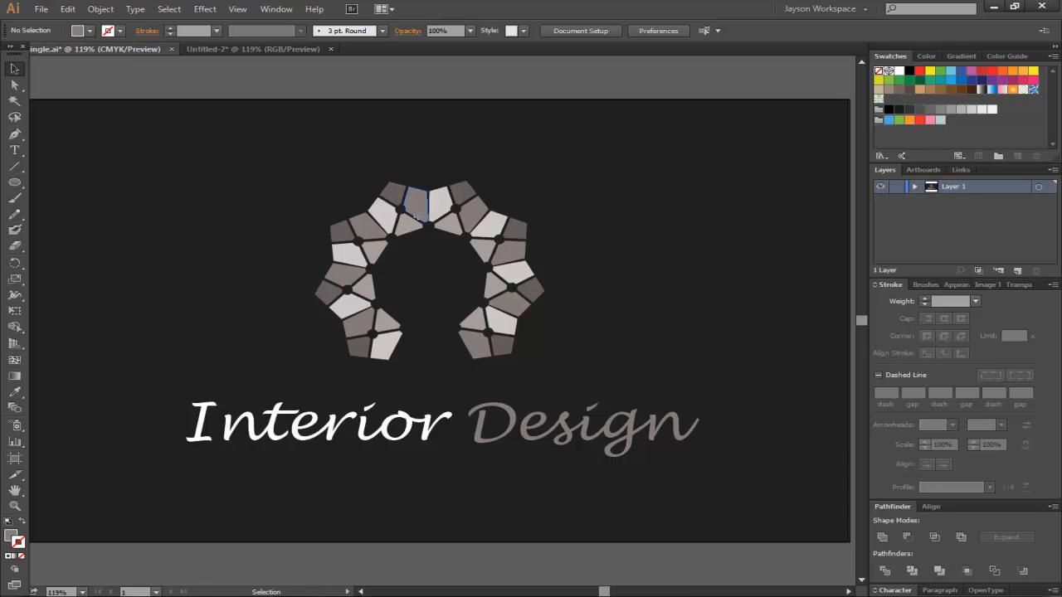
pyautogui.click(237, 48)
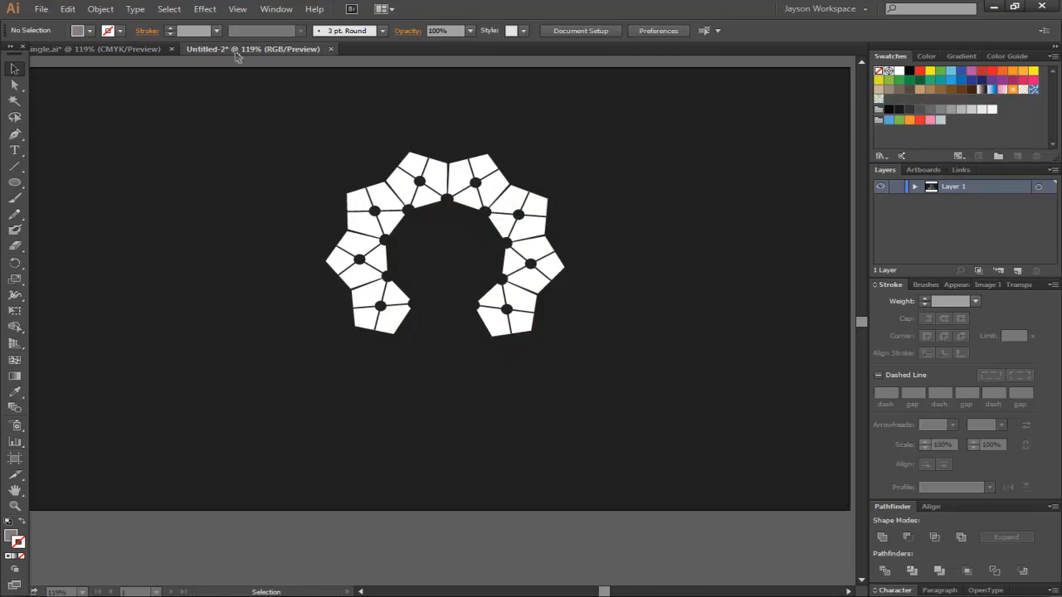
pyautogui.click(11, 536)
pyautogui.doubleClick(11, 536)
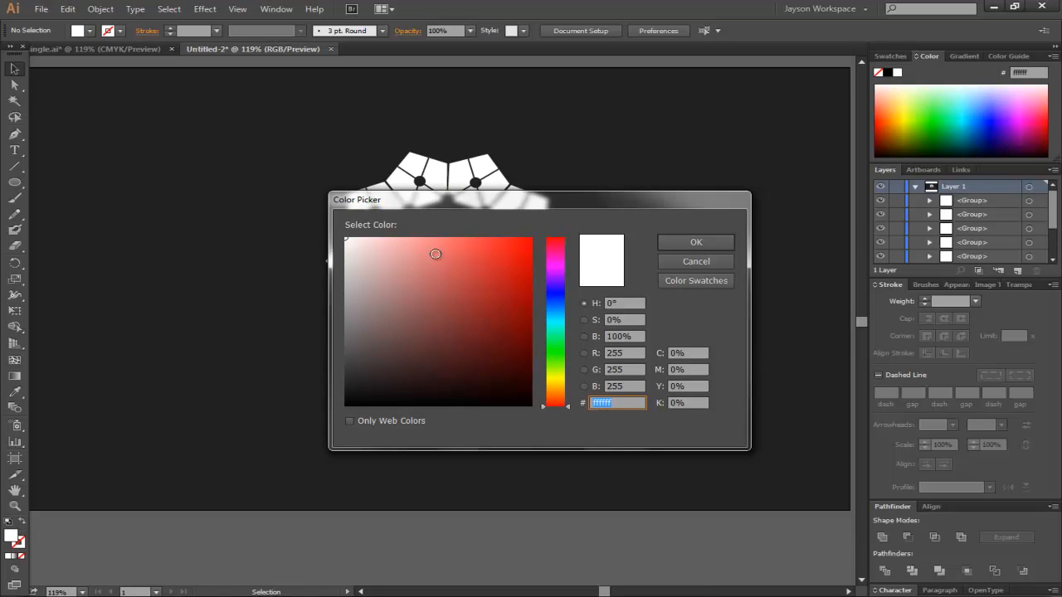
pyautogui.moveTo(469, 206); pyautogui.dragTo(485, 188)
pyautogui.moveTo(410, 282); pyautogui.dragTo(345, 334)
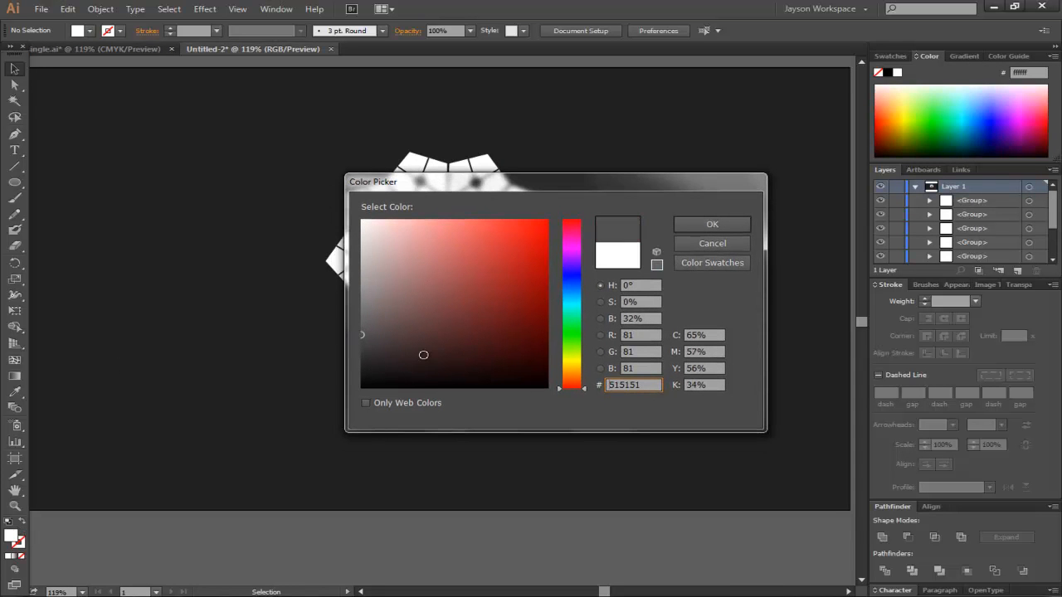
pyautogui.click(686, 225)
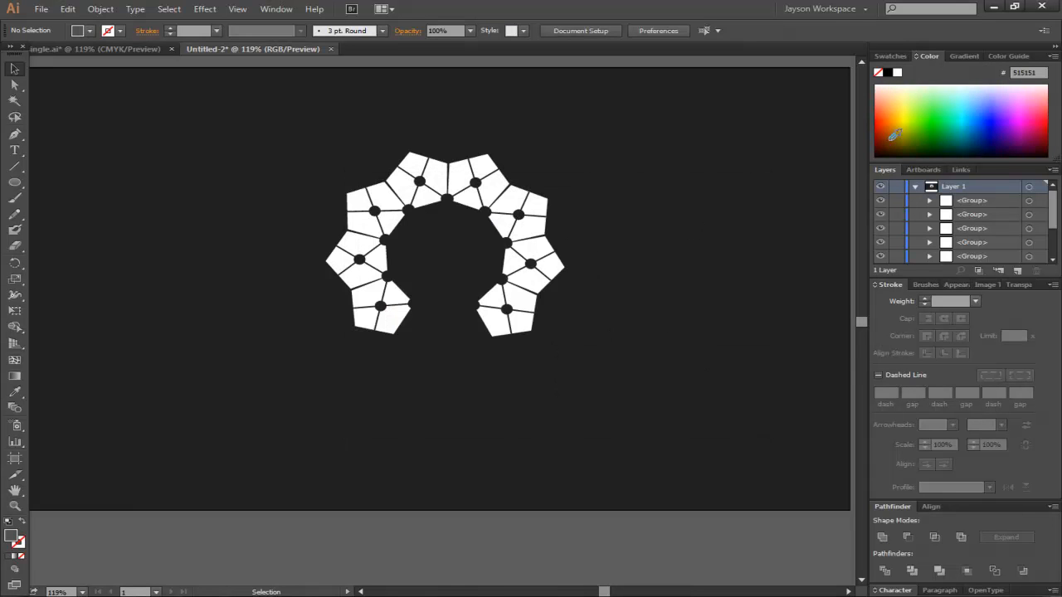
# Create a swatch colour group named Greyscale and add the dark grey fill 515151 to it
pyautogui.click(892, 56)
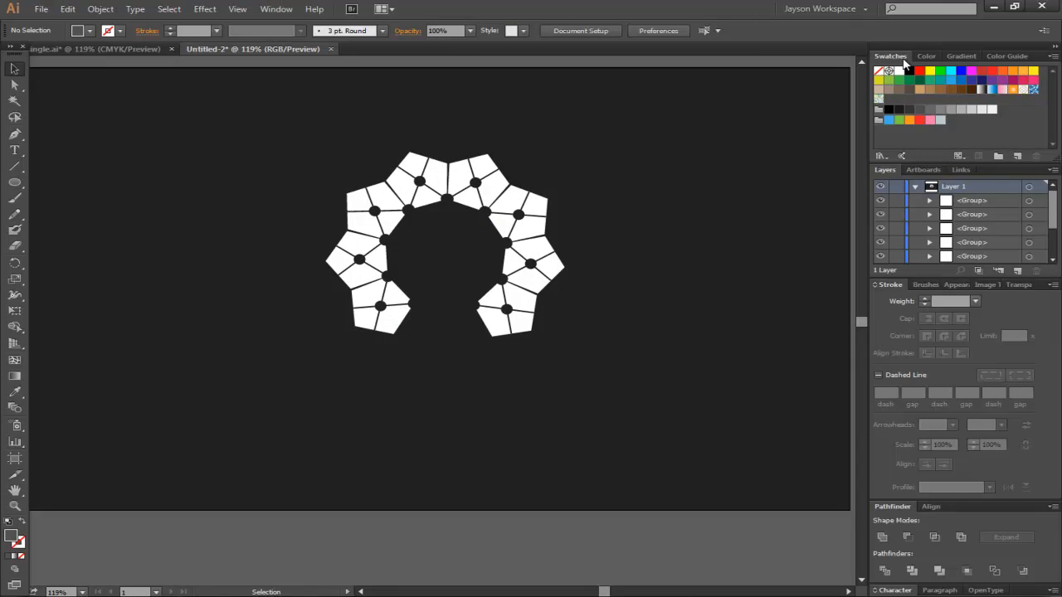
pyautogui.click(999, 156)
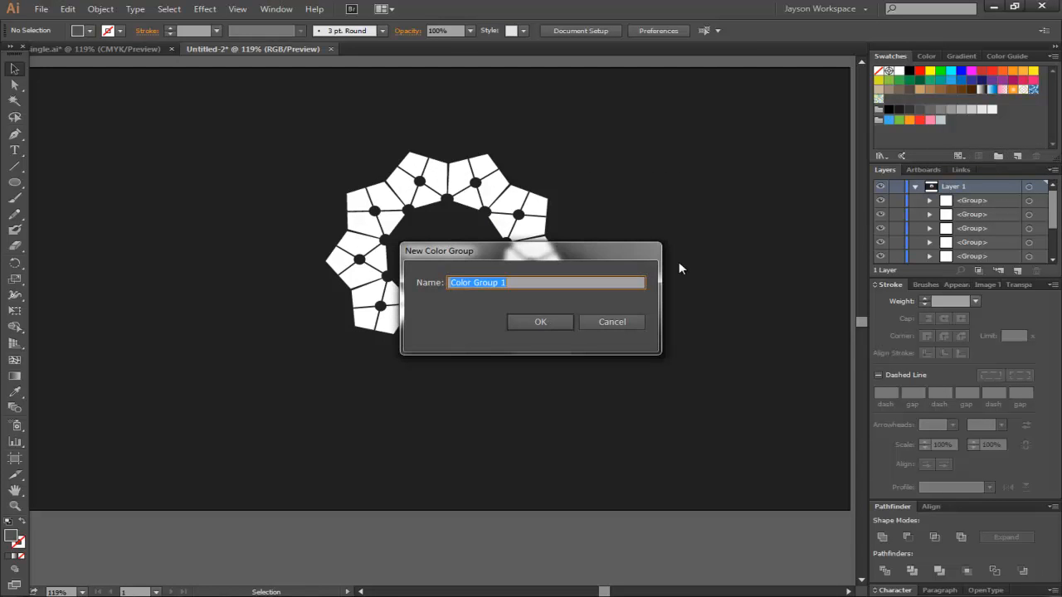
pyautogui.write('Greyscale')
pyautogui.press('Return')
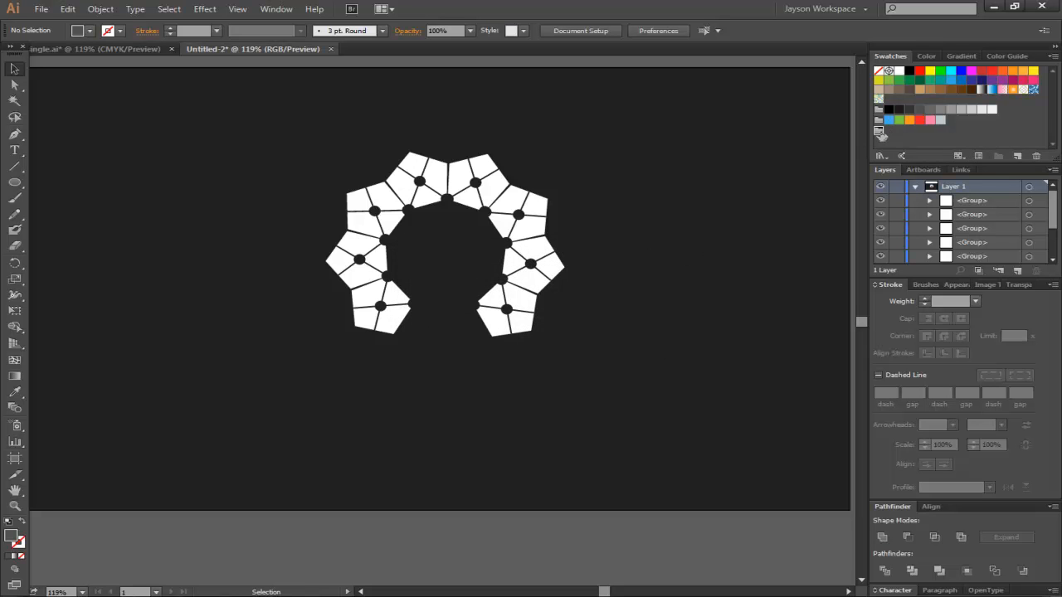
pyautogui.moveTo(14, 537); pyautogui.dragTo(881, 135)
# Set the fill colour to the lighter grey 6d6d6d and add it to the Greyscale swatch group
pyautogui.doubleClick(11, 537)
pyautogui.click(354, 319)
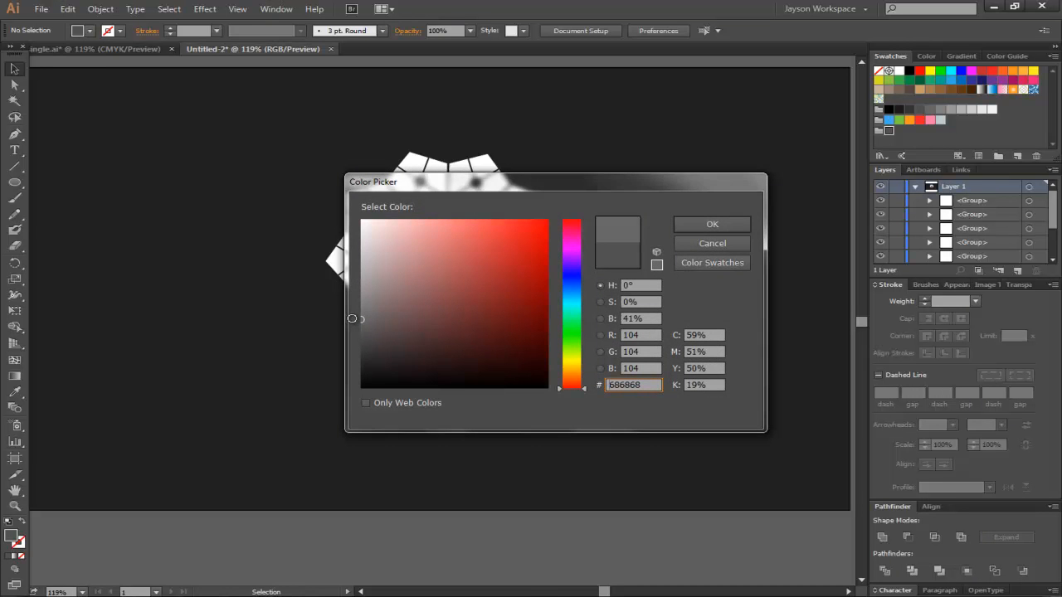
pyautogui.moveTo(350, 316); pyautogui.dragTo(348, 315)
pyautogui.moveTo(612, 387); pyautogui.dragTo(652, 384)
pyautogui.click(652, 384)
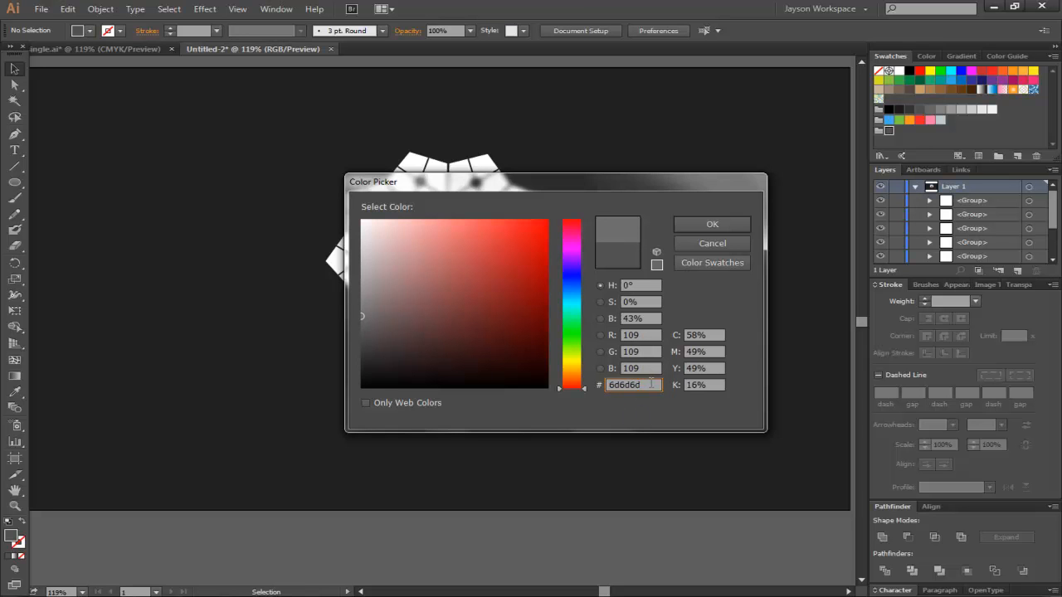
pyautogui.click(711, 225)
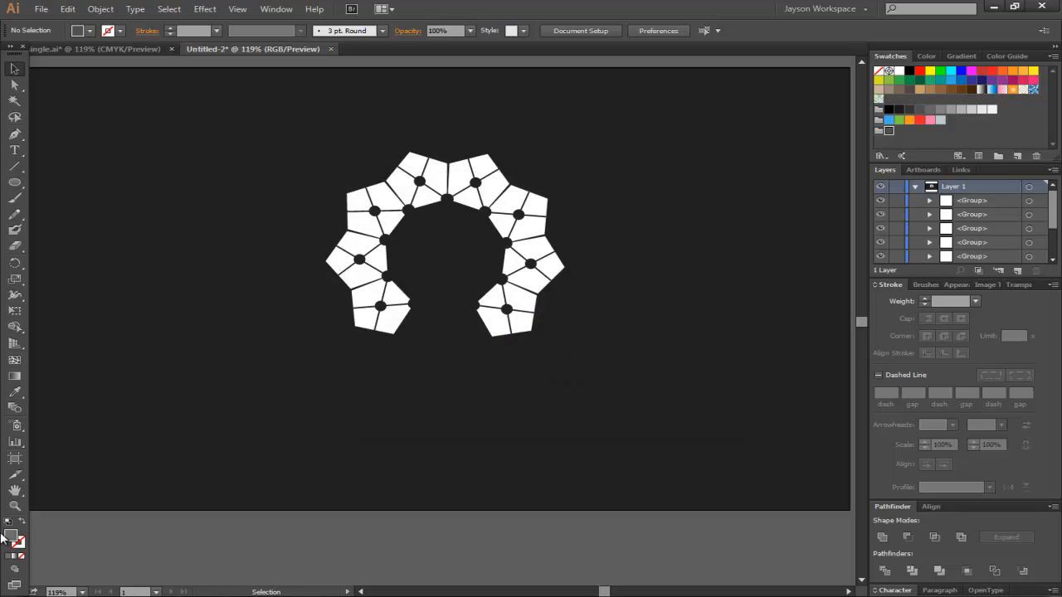
pyautogui.moveTo(8, 539)
pyautogui.mouseDown()
pyautogui.moveTo(308, 440)
pyautogui.moveTo(895, 136)
pyautogui.mouseUp()
# Set the fill colour to mid grey 828282 and add it to the Greyscale swatch group
pyautogui.doubleClick(13, 540)
pyautogui.moveTo(360, 307); pyautogui.dragTo(358, 301)
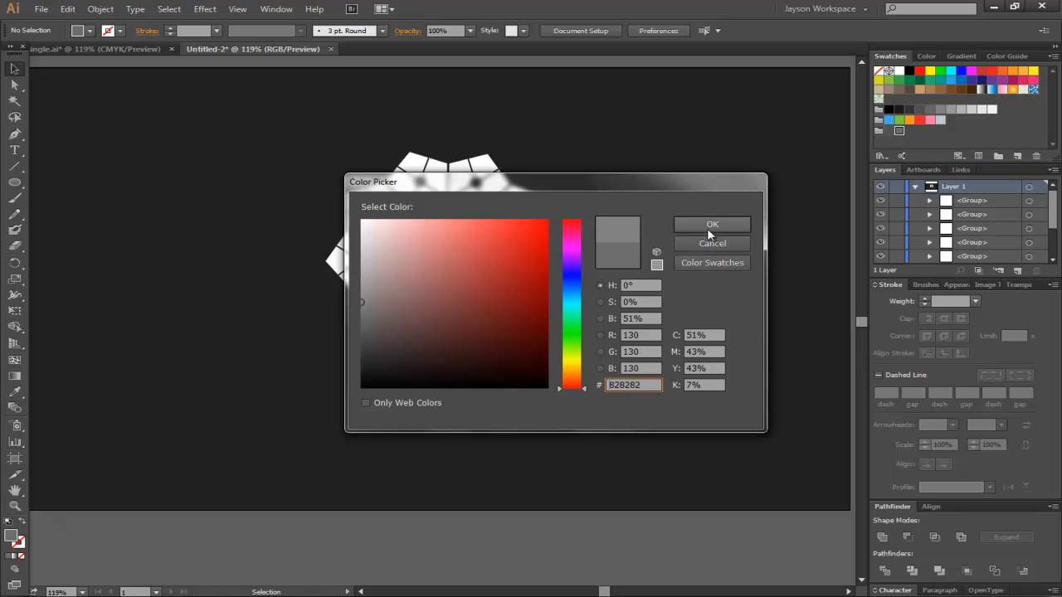
pyautogui.moveTo(653, 385); pyautogui.dragTo(614, 385)
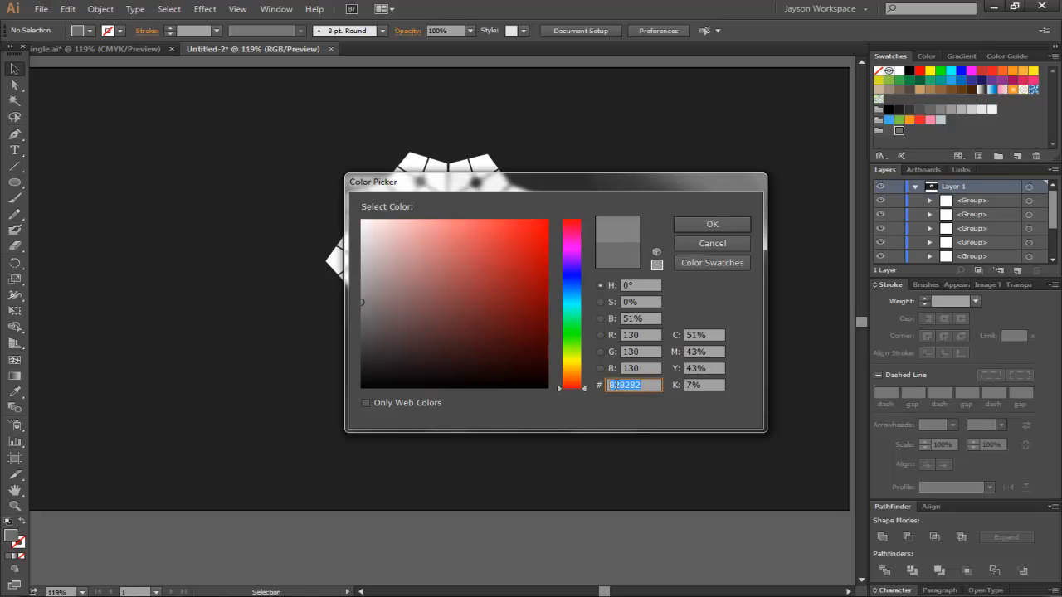
pyautogui.click(711, 228)
pyautogui.moveTo(10, 544); pyautogui.dragTo(902, 135)
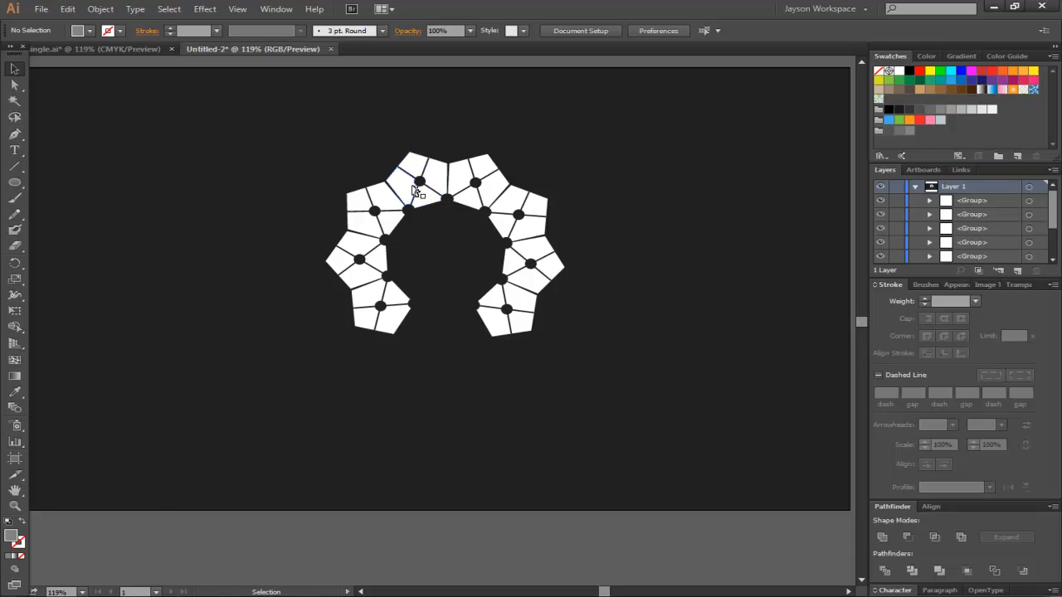
# Set the fill colour to light grey afafaf and add it to the Greyscale swatch group
pyautogui.rightClick(160, 407)
pyautogui.doubleClick(11, 538)
pyautogui.moveTo(366, 282); pyautogui.dragTo(349, 272)
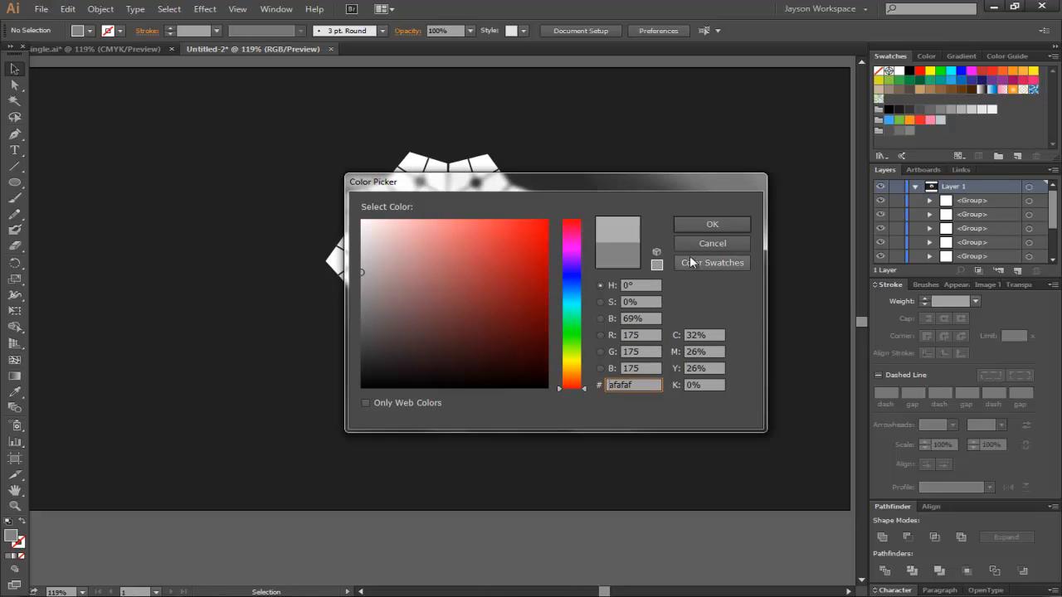
pyautogui.click(704, 225)
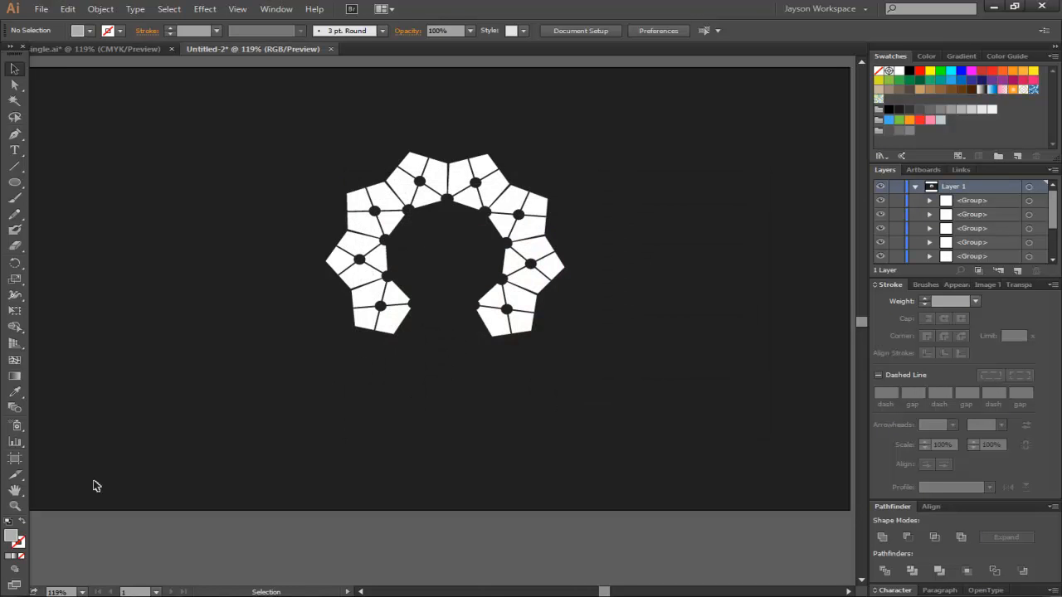
pyautogui.moveTo(16, 539); pyautogui.dragTo(917, 130)
# With Direct Selection, fill the arch's top-left pentagon with 515151 on its outer segment and 6d6d6d on its right segment
pyautogui.moveTo(15, 84); pyautogui.dragTo(71, 87)
pyautogui.click(437, 174)
pyautogui.click(439, 174)
pyautogui.click(430, 197)
pyautogui.click(403, 184)
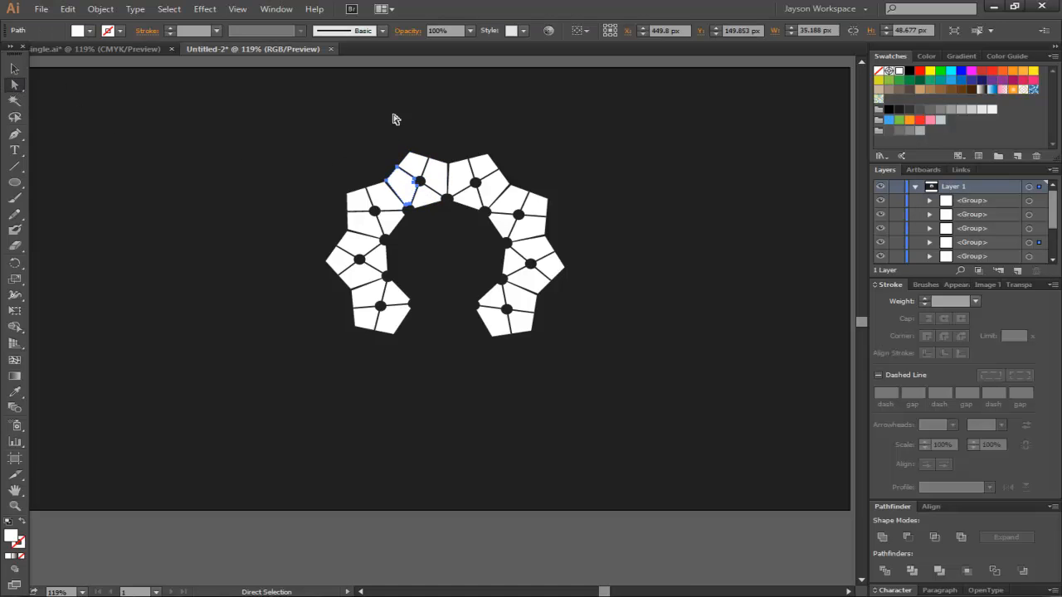
pyautogui.click(417, 166)
pyautogui.click(890, 132)
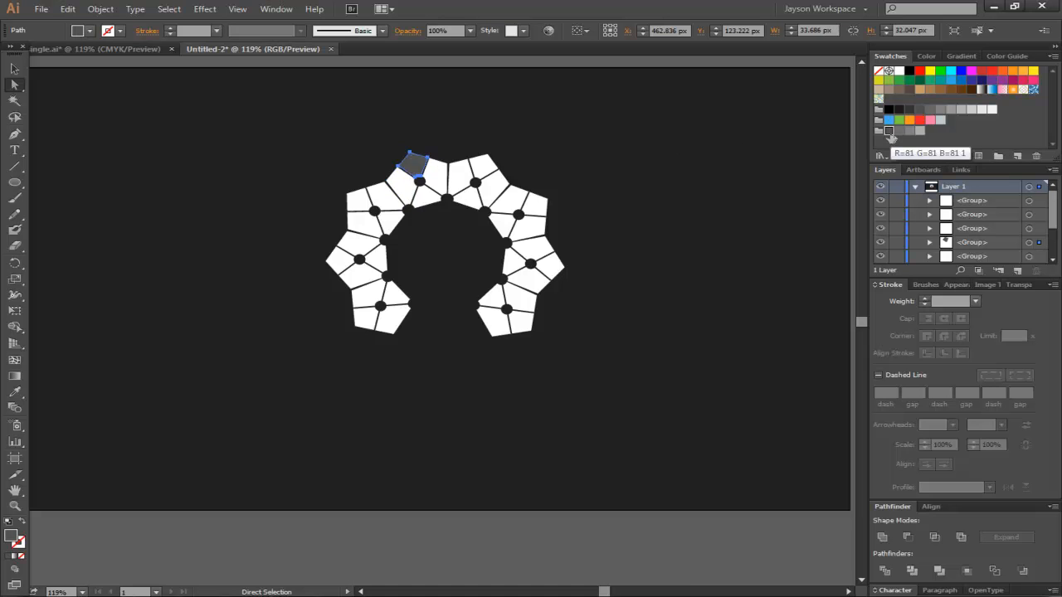
pyautogui.click(435, 172)
pyautogui.click(898, 132)
# Fill the top-left pentagon's inner segment with 828282 and its left segment with afafaf, leaving nothing selected
pyautogui.click(426, 199)
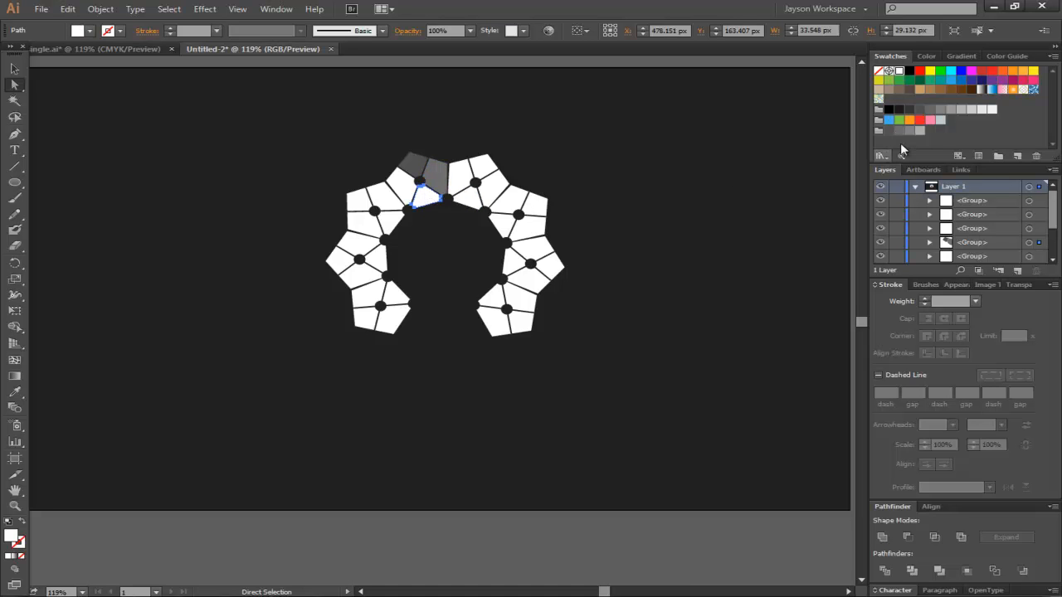
pyautogui.click(909, 131)
pyautogui.click(402, 184)
pyautogui.click(919, 131)
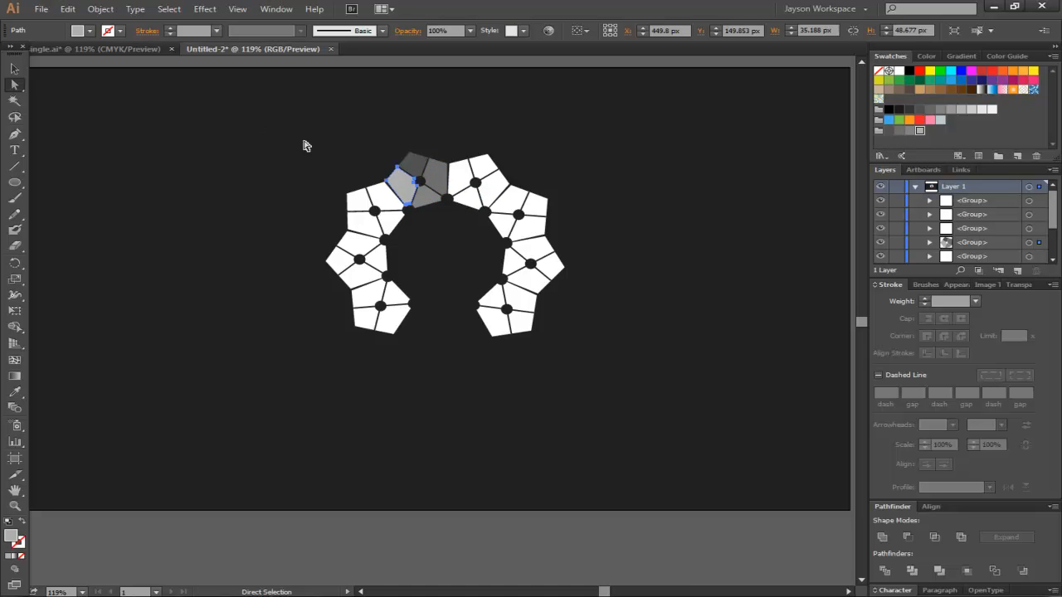
pyautogui.click(529, 132)
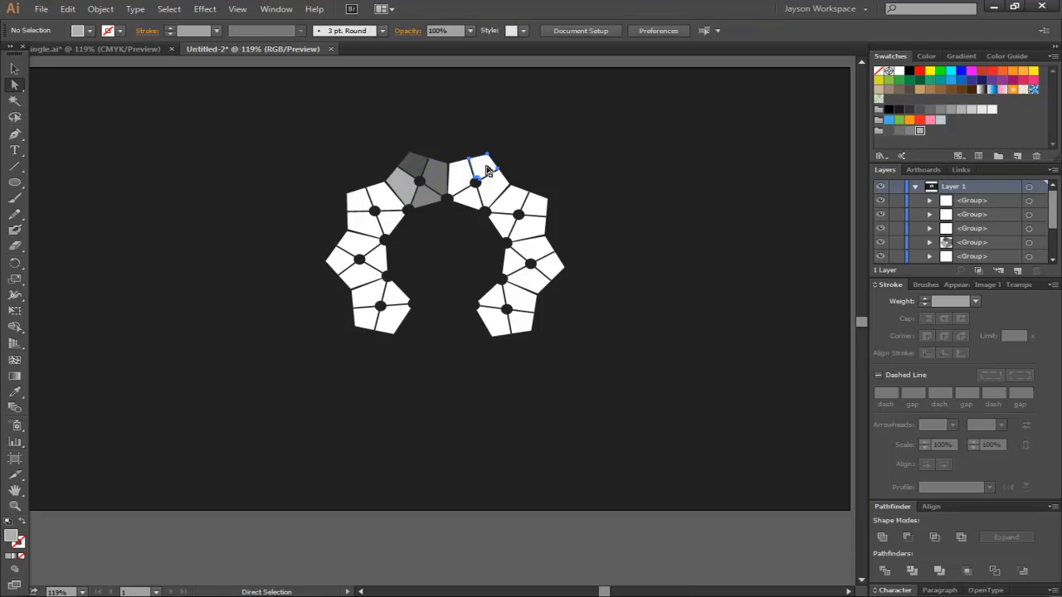
# Colour the top-right pentagon clockwise from its outer segment with the Greyscale swatches 515151, 6d6d6d, 828282 and afafaf
pyautogui.click(488, 171)
pyautogui.click(888, 131)
pyautogui.click(498, 187)
pyautogui.click(899, 131)
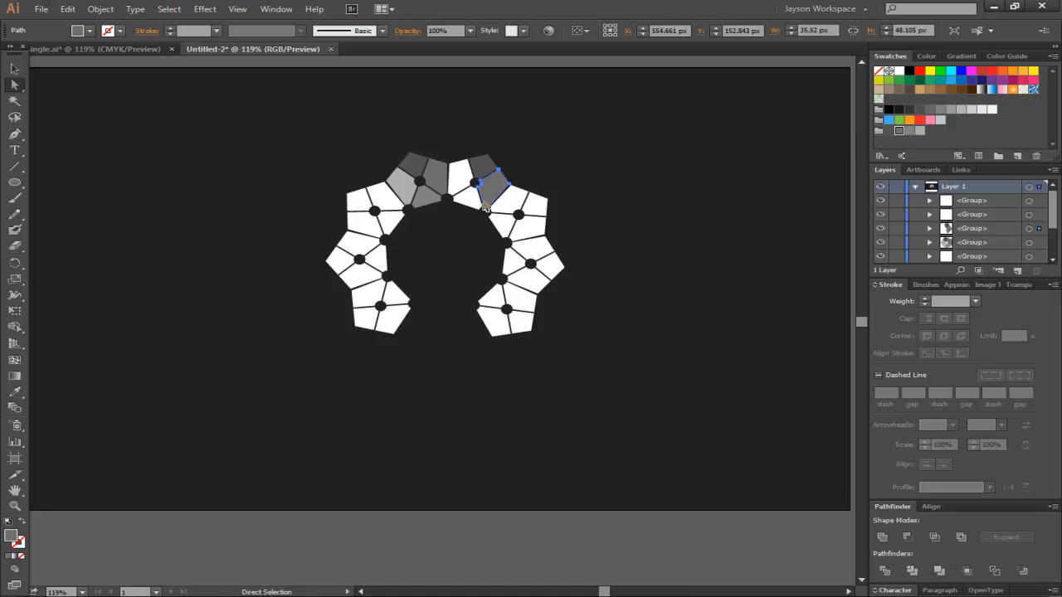
pyautogui.click(475, 200)
pyautogui.click(908, 131)
pyautogui.click(461, 174)
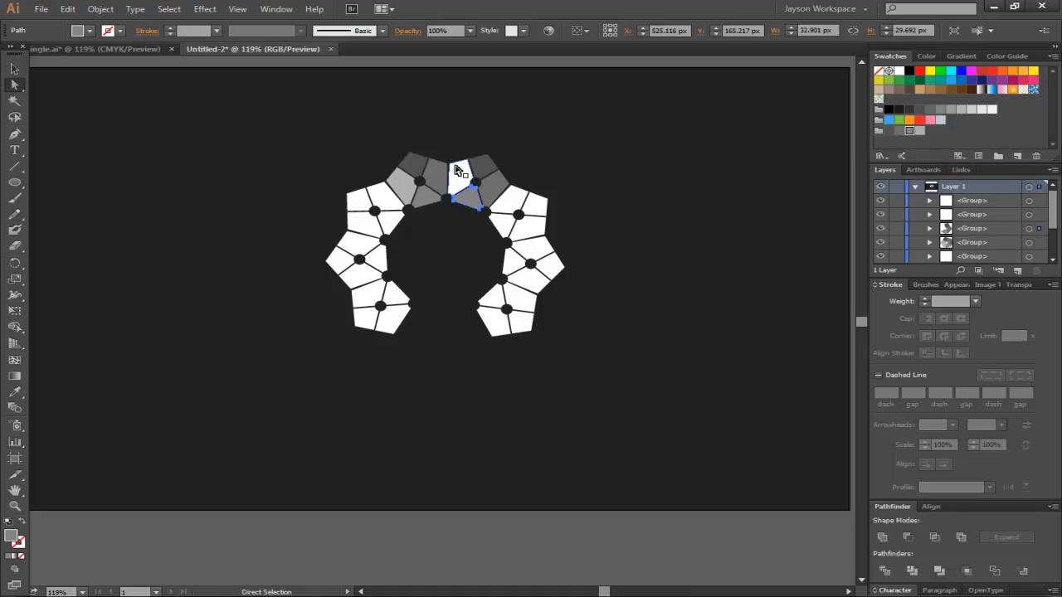
pyautogui.click(920, 131)
# Shade the upper-right side pentagon: outer segment 515151, lower segment 6d6d6d, inner segment 828282 and upper segment afafaf
pyautogui.click(531, 203)
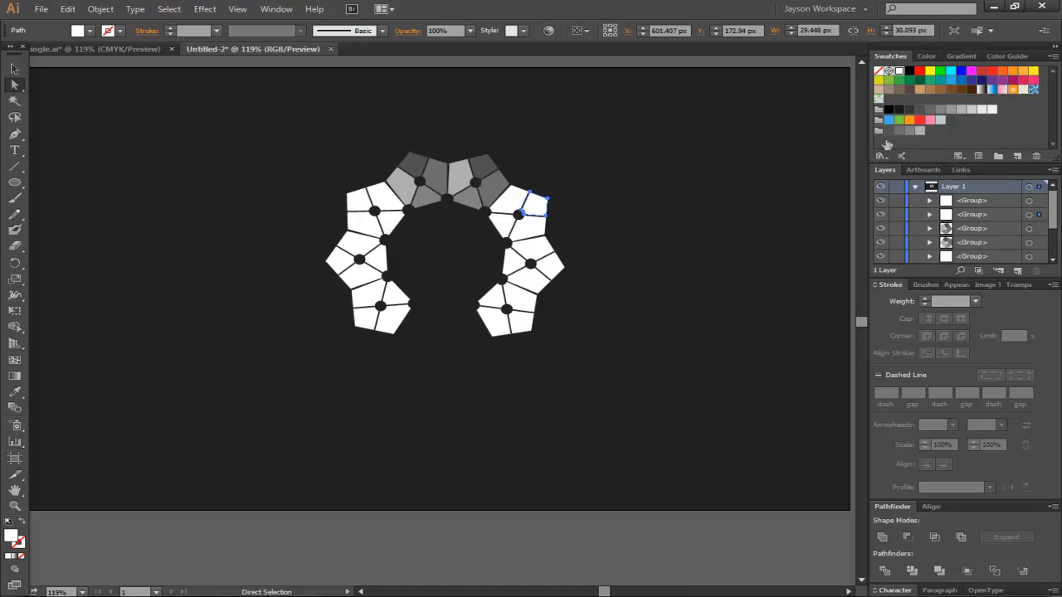
pyautogui.click(896, 132)
pyautogui.click(528, 224)
pyautogui.click(899, 131)
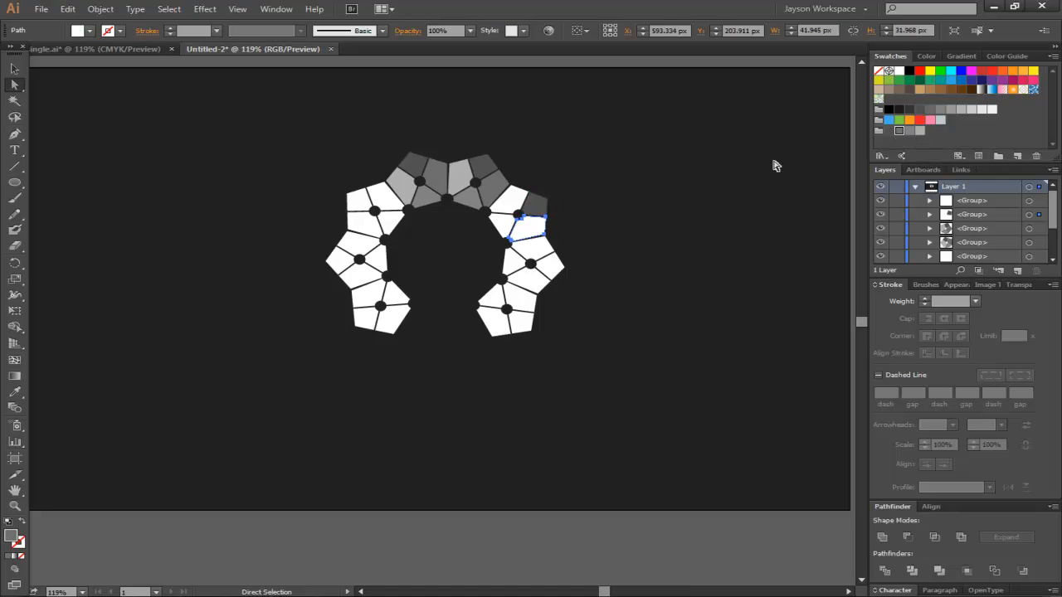
pyautogui.click(503, 225)
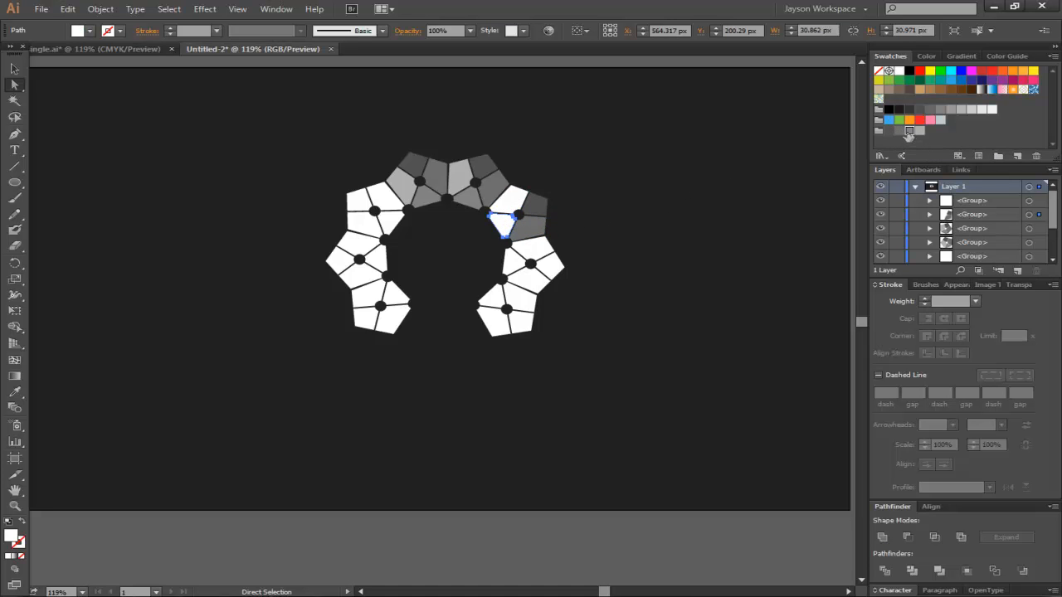
pyautogui.click(910, 132)
pyautogui.click(511, 199)
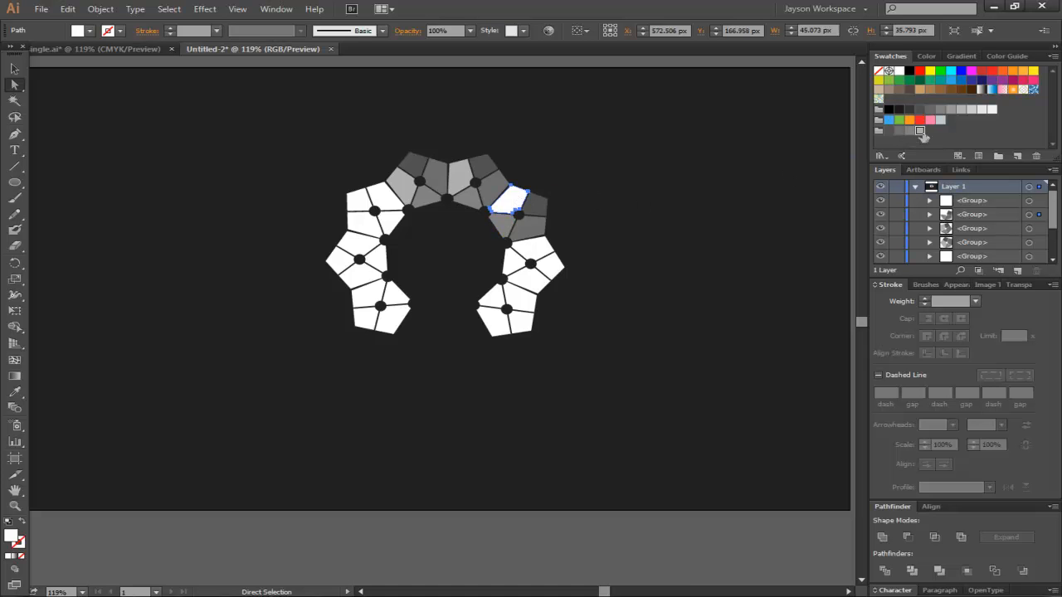
pyautogui.click(919, 131)
# Shade the far-right pentagon: outer segment 515151, lower segment 6d6d6d, inner segment 828282 and upper segment afafaf
pyautogui.click(558, 267)
pyautogui.click(896, 136)
pyautogui.click(522, 282)
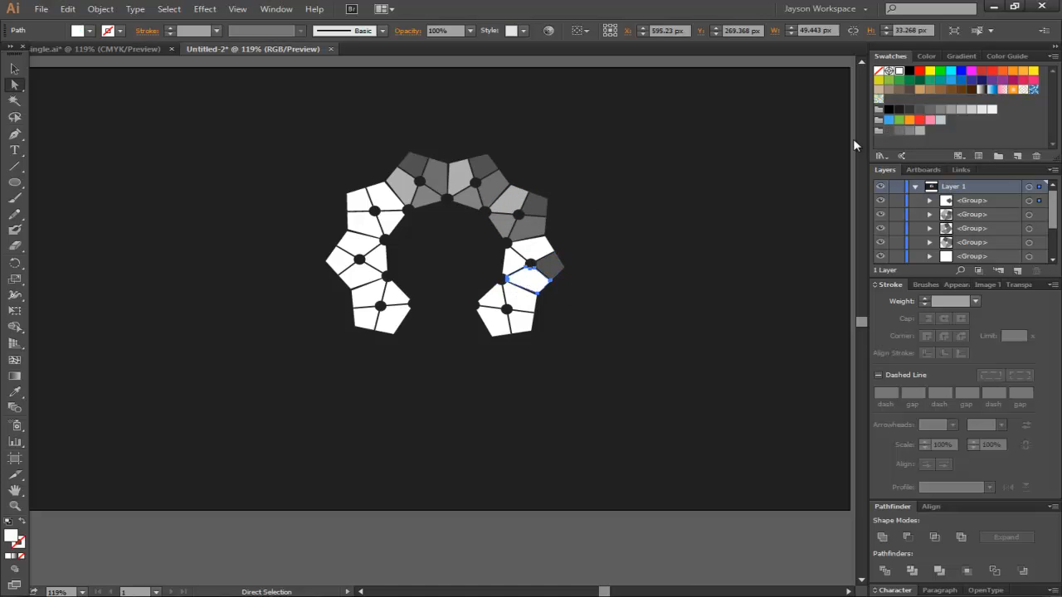
pyautogui.click(900, 133)
pyautogui.click(511, 257)
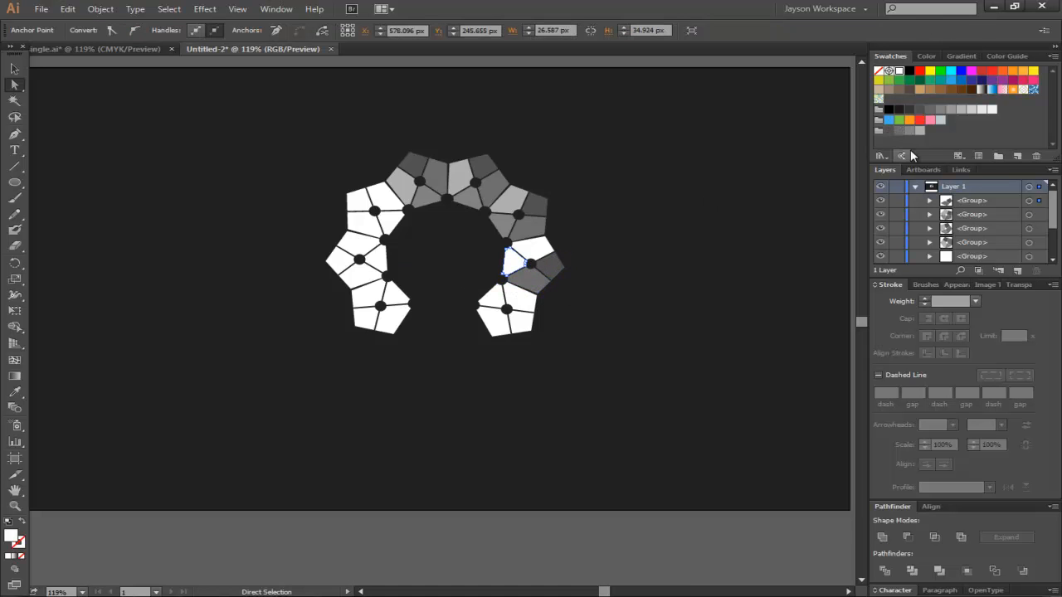
pyautogui.click(908, 134)
pyautogui.click(539, 247)
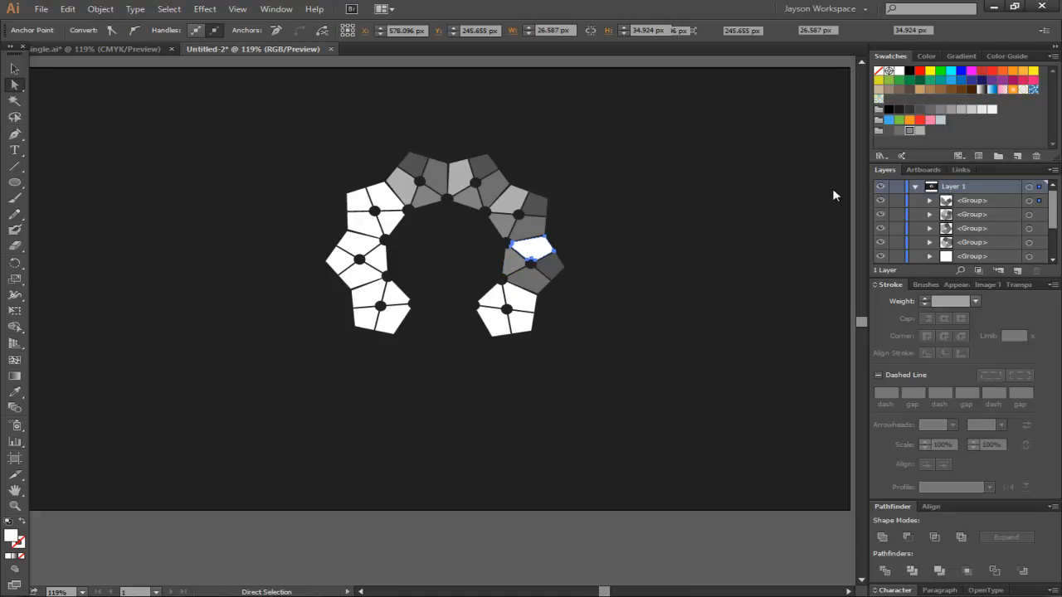
pyautogui.click(916, 132)
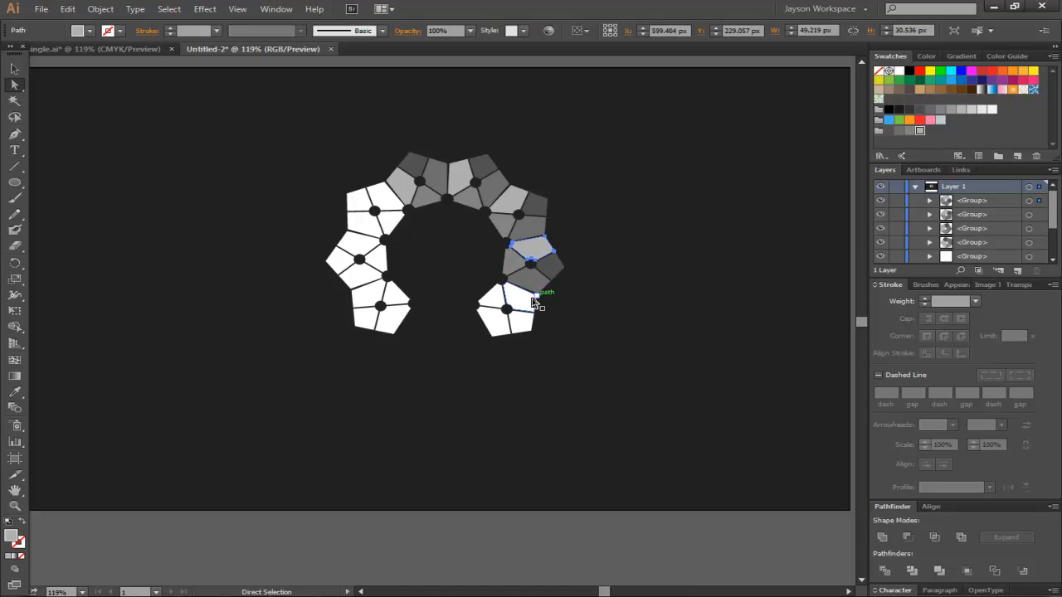
# Shade the pentagon at the arch's lower right end clockwise from its bottom-right segment with 515151, 6d6d6d, 828282 and afafaf
pyautogui.click(525, 323)
pyautogui.click(899, 131)
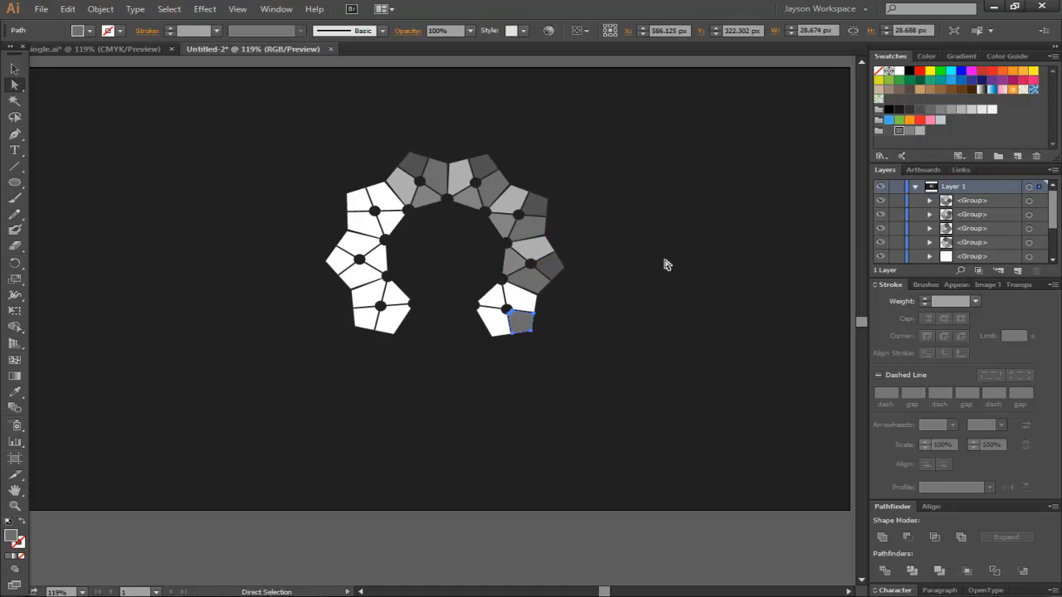
pyautogui.click(492, 322)
pyautogui.click(899, 131)
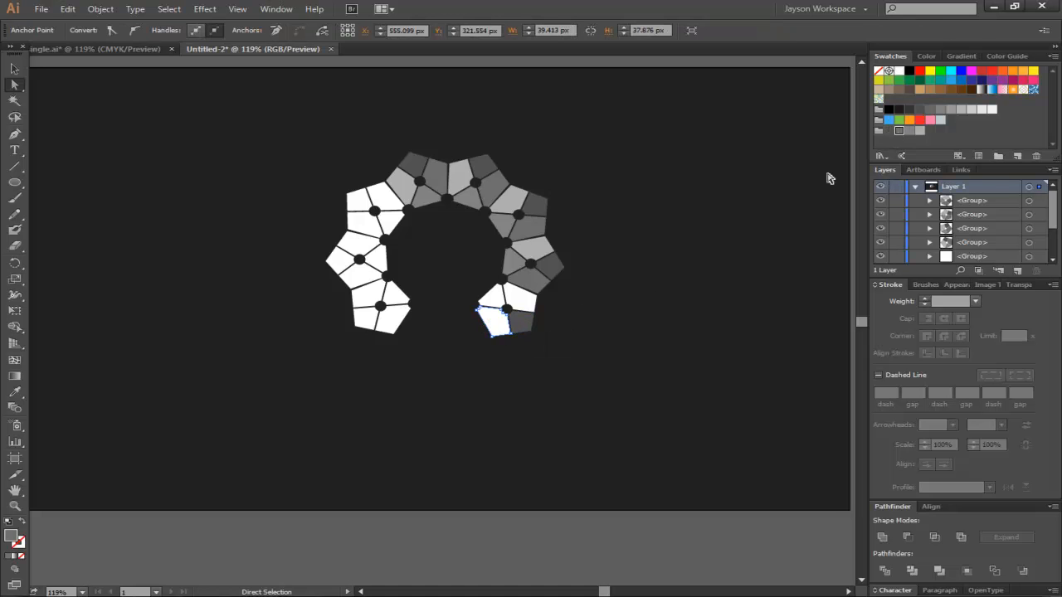
pyautogui.click(494, 293)
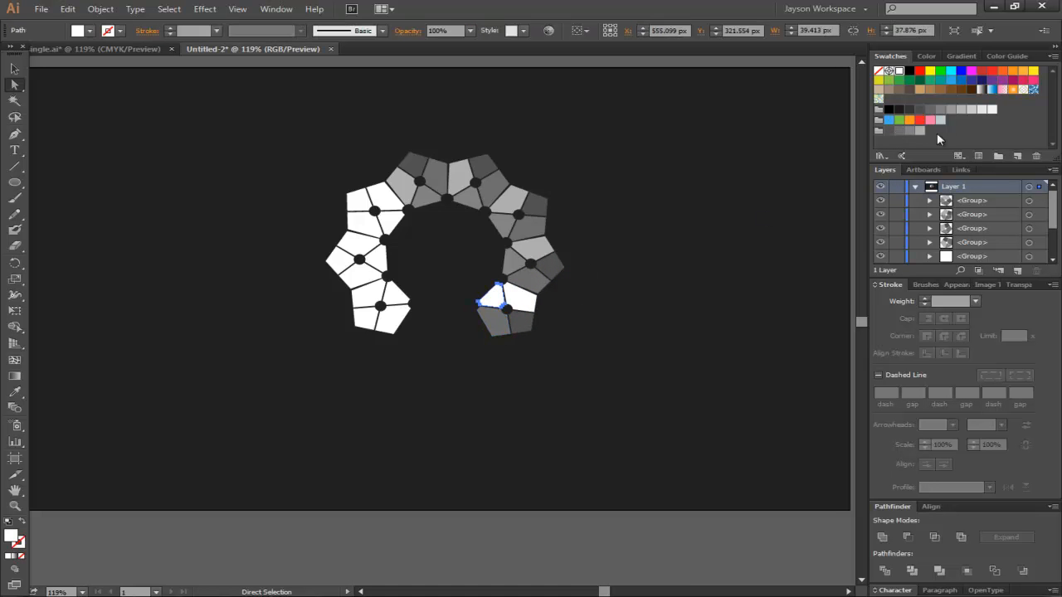
pyautogui.click(907, 133)
pyautogui.click(518, 299)
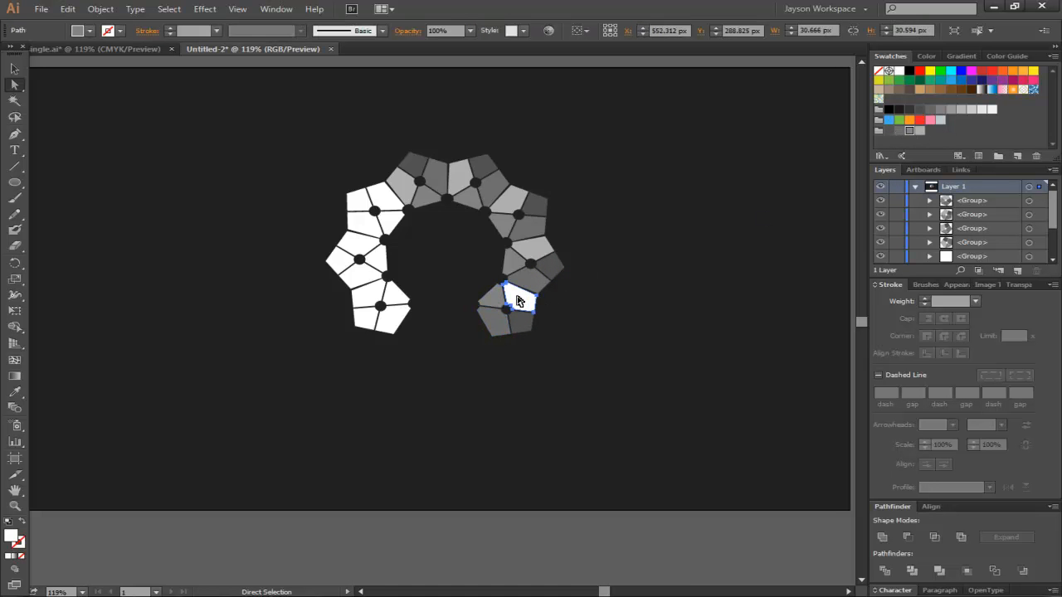
pyautogui.click(919, 132)
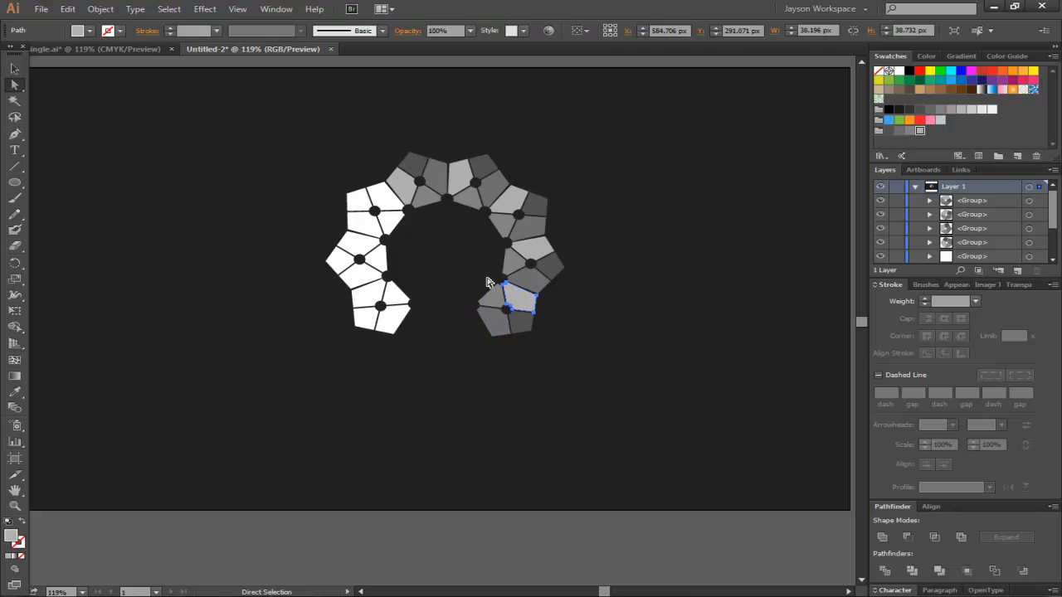
# Shade the pentagon at the arch's lower left end clockwise from its bottom-left segment with 515151, 6d6d6d, 828282 and afafaf
pyautogui.click(367, 318)
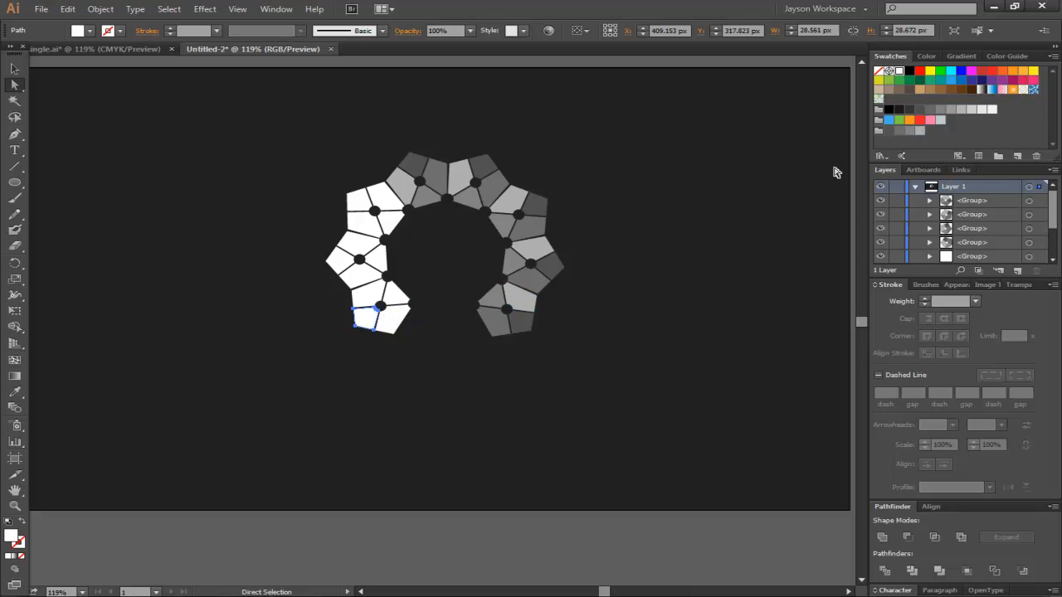
pyautogui.click(888, 132)
pyautogui.click(375, 300)
pyautogui.click(900, 131)
pyautogui.click(393, 297)
pyautogui.click(909, 131)
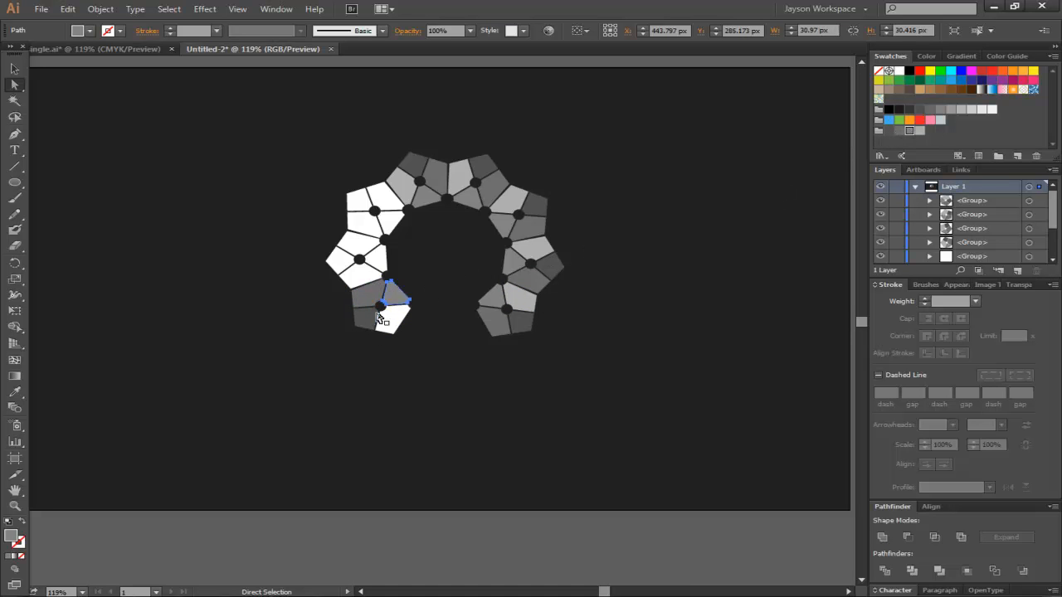
pyautogui.click(390, 317)
pyautogui.click(920, 131)
# Shade the far-left pentagon: outer segment 515151, upper segment 6d6d6d, inner segment 828282 and lower segment afafaf
pyautogui.click(352, 258)
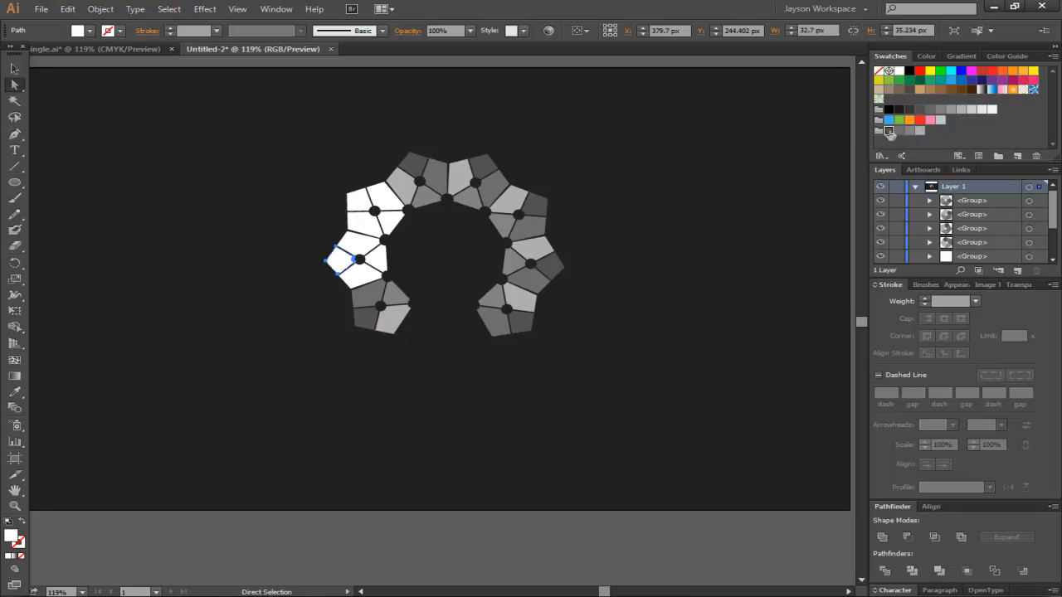
pyautogui.click(890, 131)
pyautogui.click(352, 241)
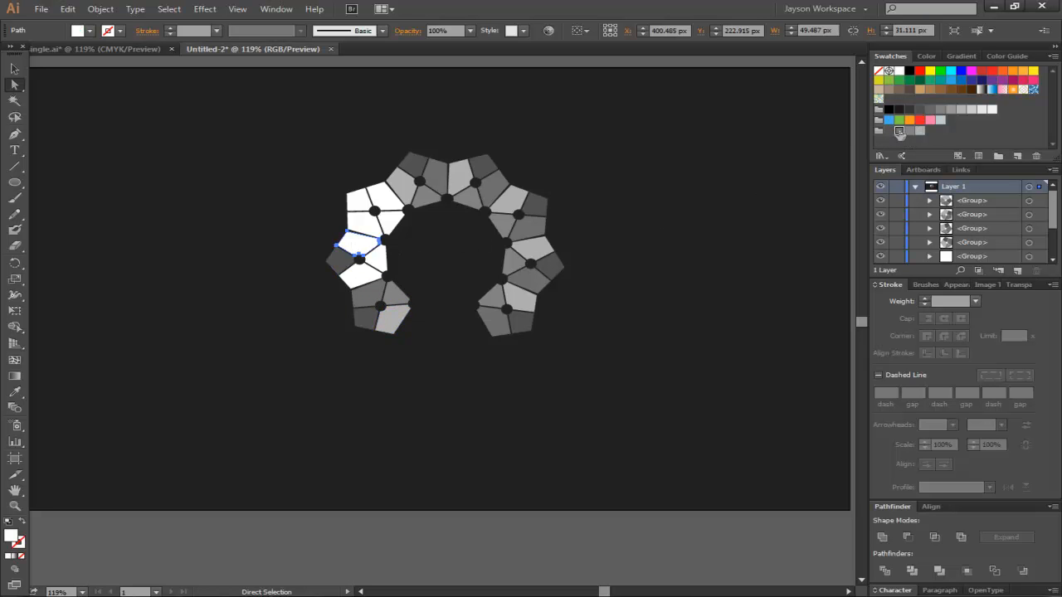
pyautogui.click(901, 131)
pyautogui.click(376, 256)
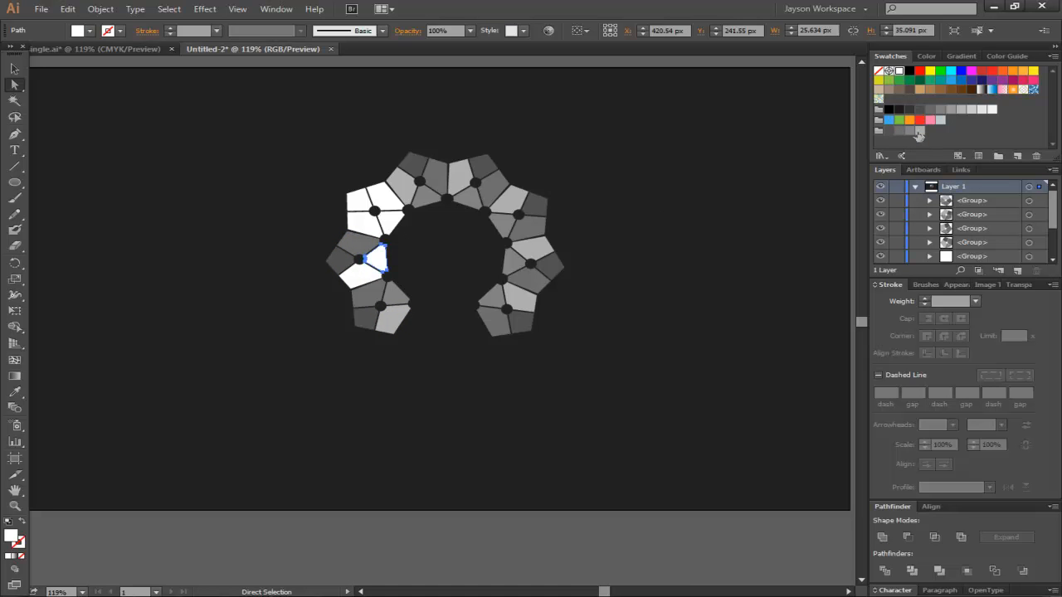
pyautogui.click(910, 131)
pyautogui.click(355, 274)
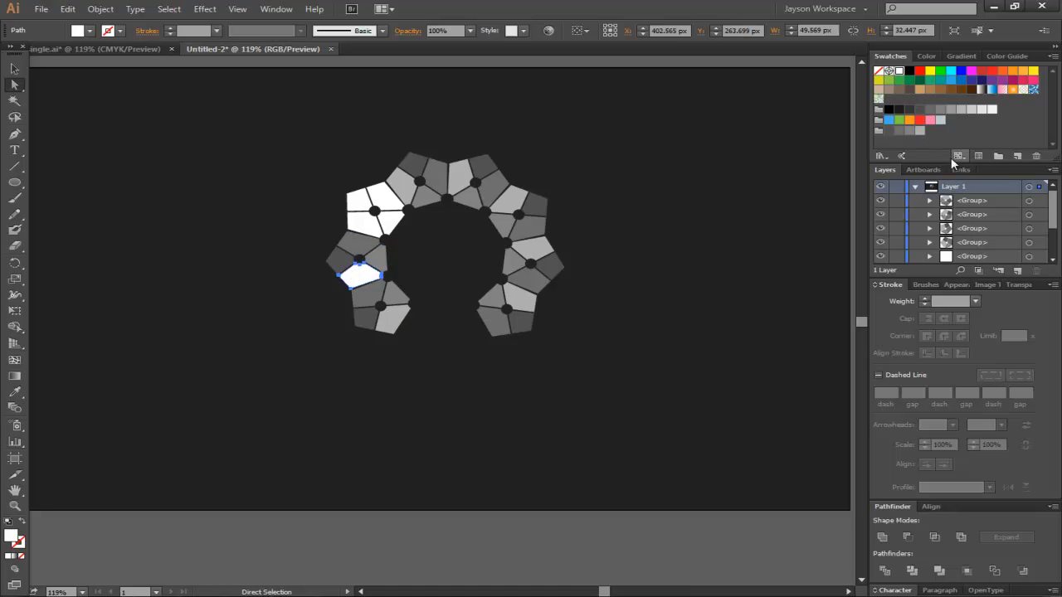
pyautogui.click(920, 131)
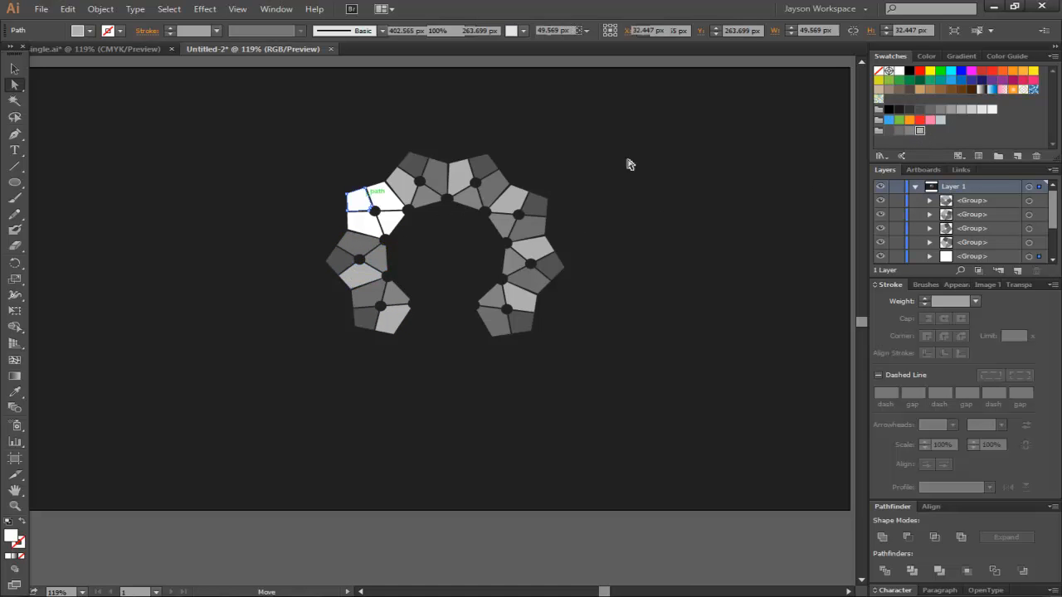
# Shade the upper-left side pentagon: outer segment 515151, upper segment 6d6d6d, inner segment 828282 and lower segment afafaf
pyautogui.click(374, 208)
pyautogui.click(889, 132)
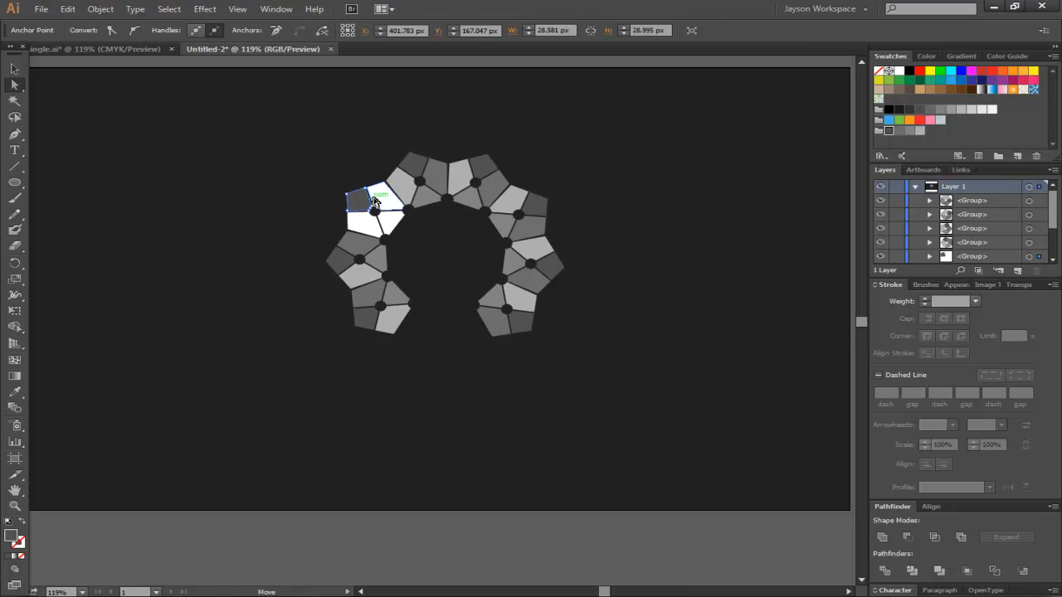
pyautogui.click(399, 200)
pyautogui.click(357, 199)
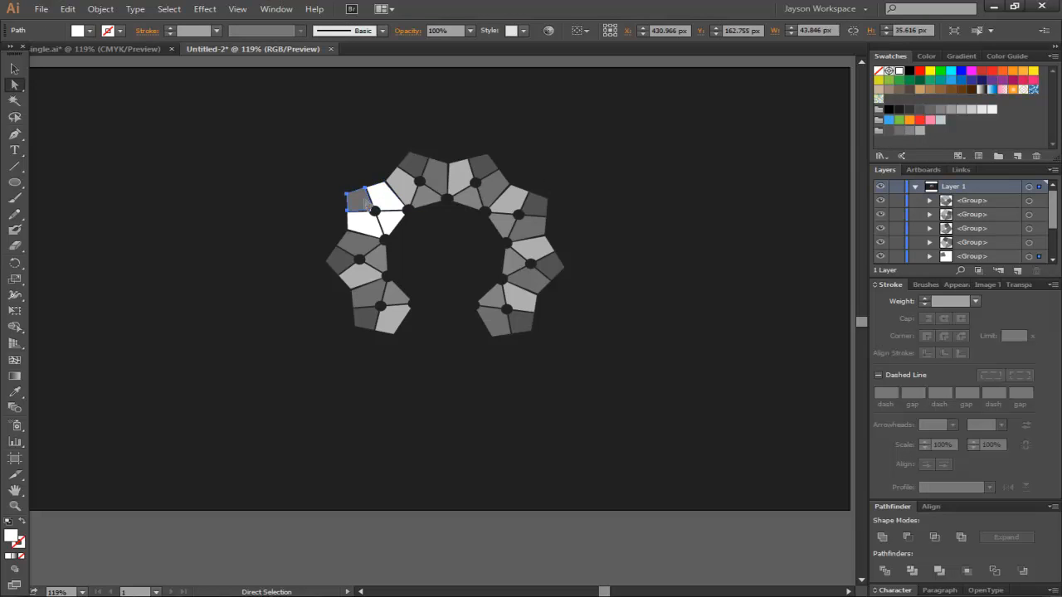
pyautogui.click(386, 192)
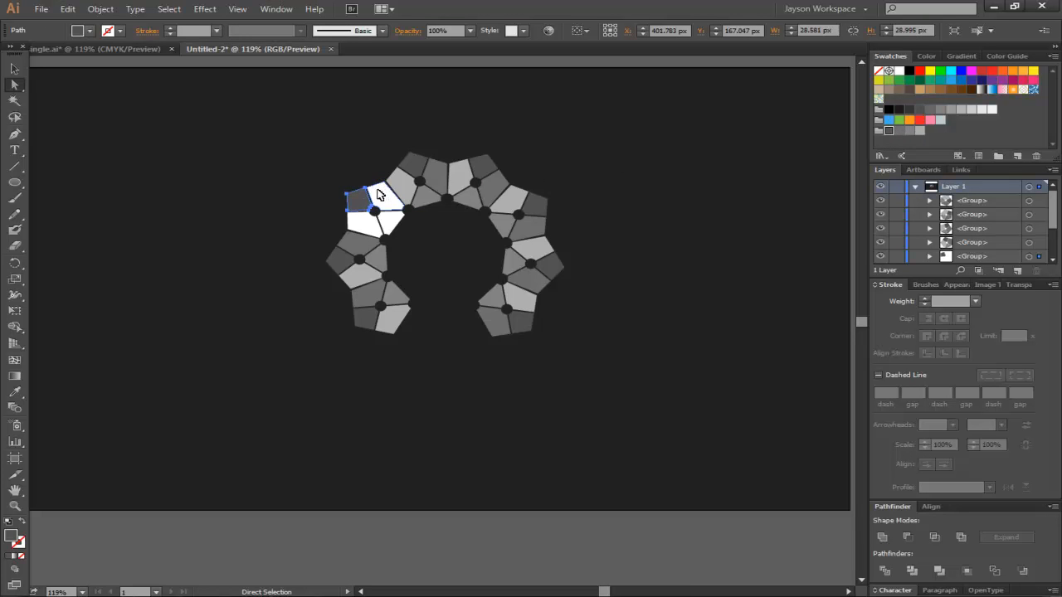
pyautogui.click(898, 132)
pyautogui.click(393, 220)
pyautogui.click(908, 131)
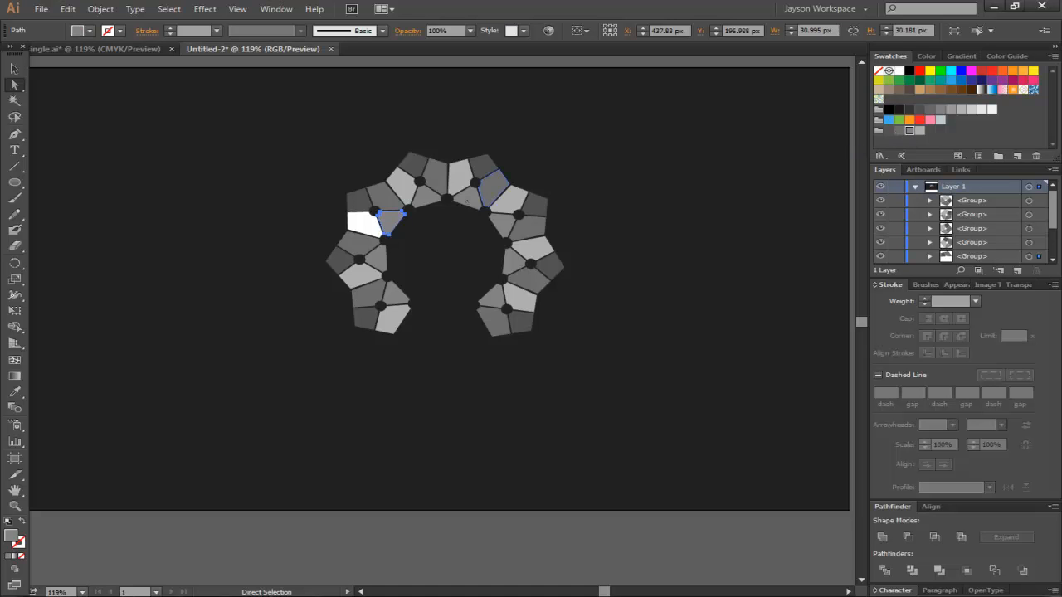
pyautogui.click(362, 222)
pyautogui.click(920, 131)
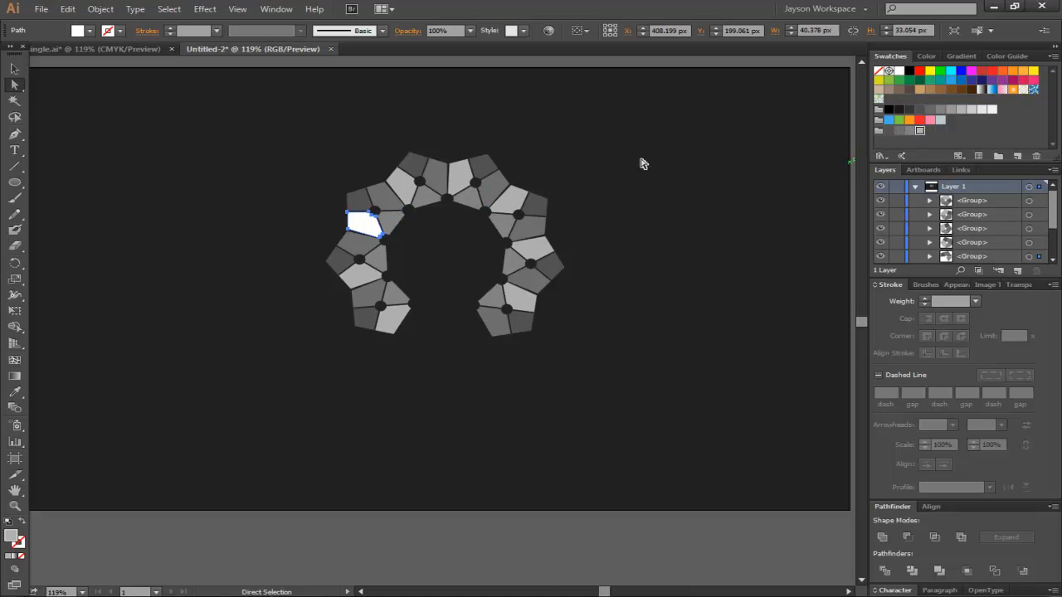
# Select the whole pentagon arch and move it slightly up and to the left on the artboard
pyautogui.click(14, 69)
pyautogui.click(723, 304)
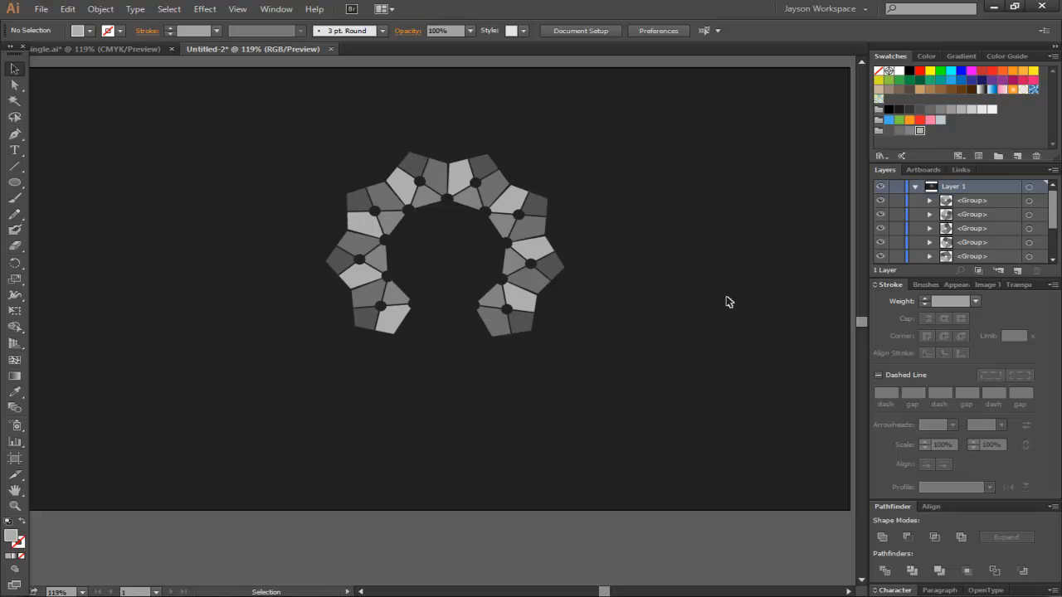
pyautogui.moveTo(319, 137); pyautogui.dragTo(605, 415)
pyautogui.moveTo(519, 267); pyautogui.dragTo(504, 243)
pyautogui.click(604, 320)
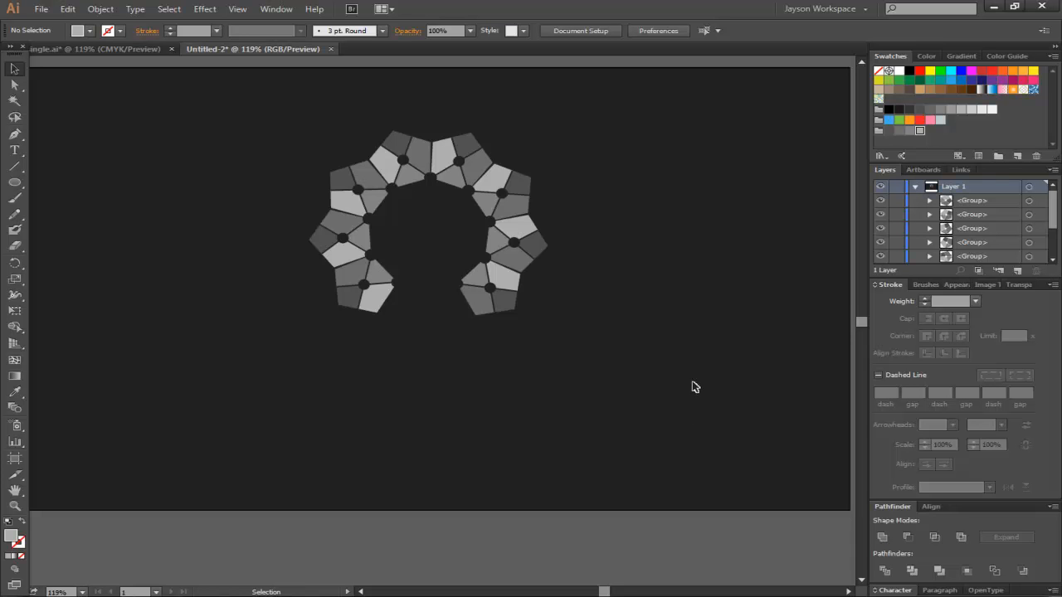
# Check which font and size the Interior Design lettering uses in the reference logo document
pyautogui.click(145, 50)
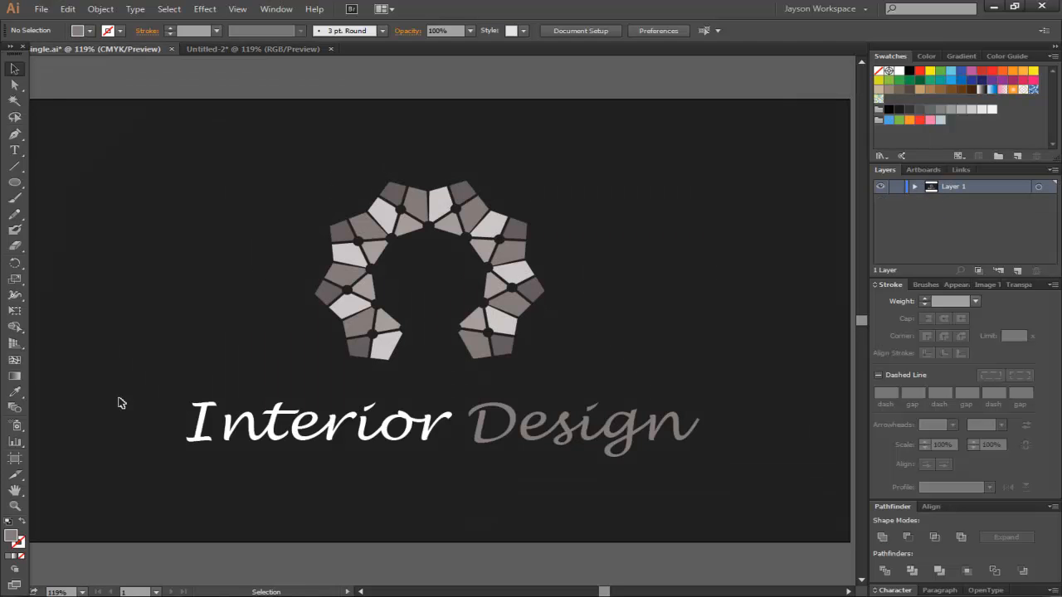
pyautogui.click(17, 155)
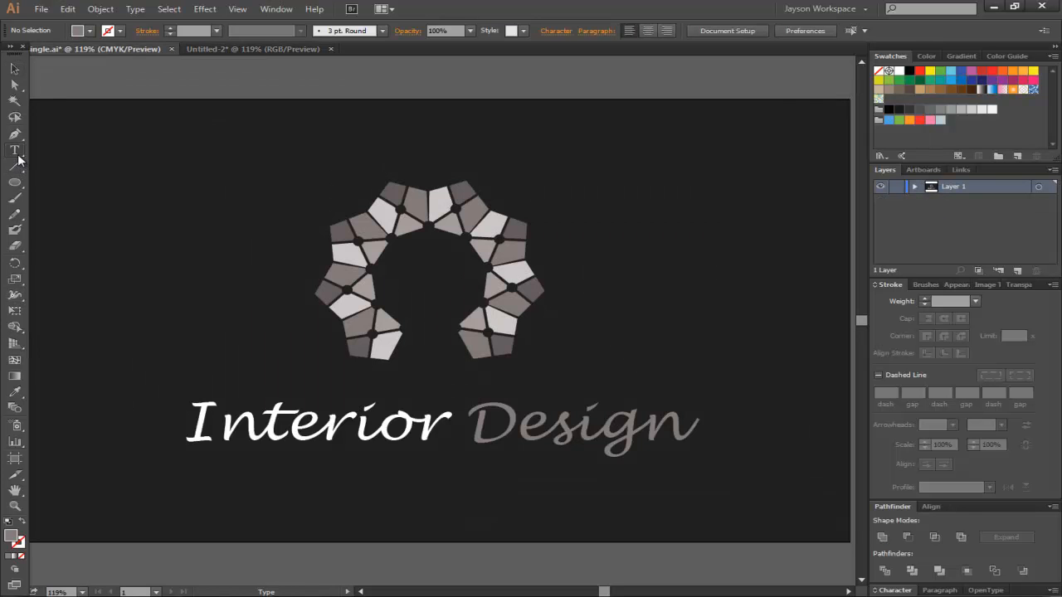
pyautogui.moveTo(212, 424); pyautogui.dragTo(739, 439)
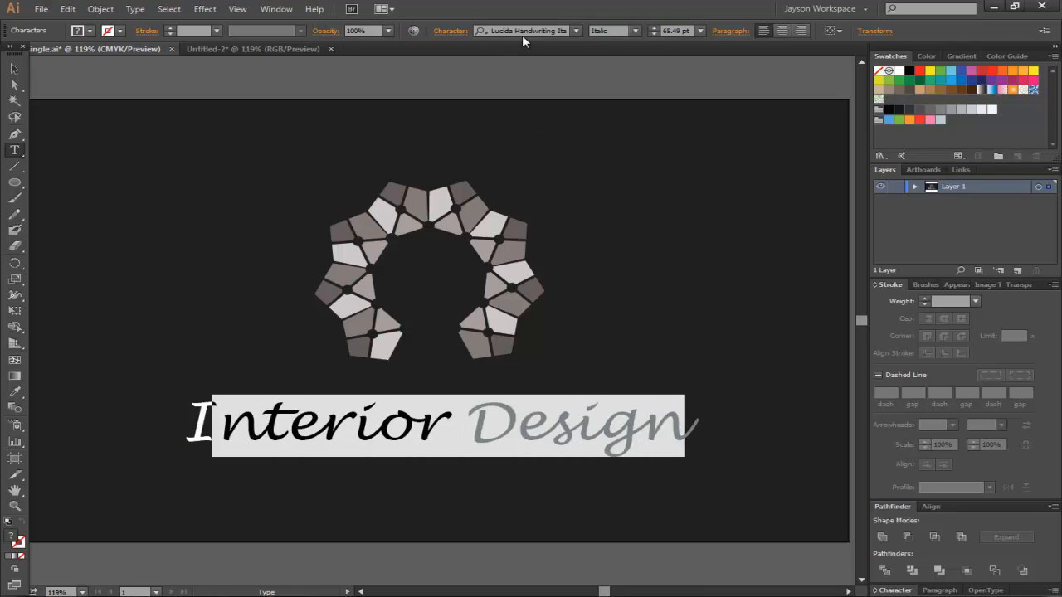
pyautogui.click(529, 30)
pyautogui.click(370, 418)
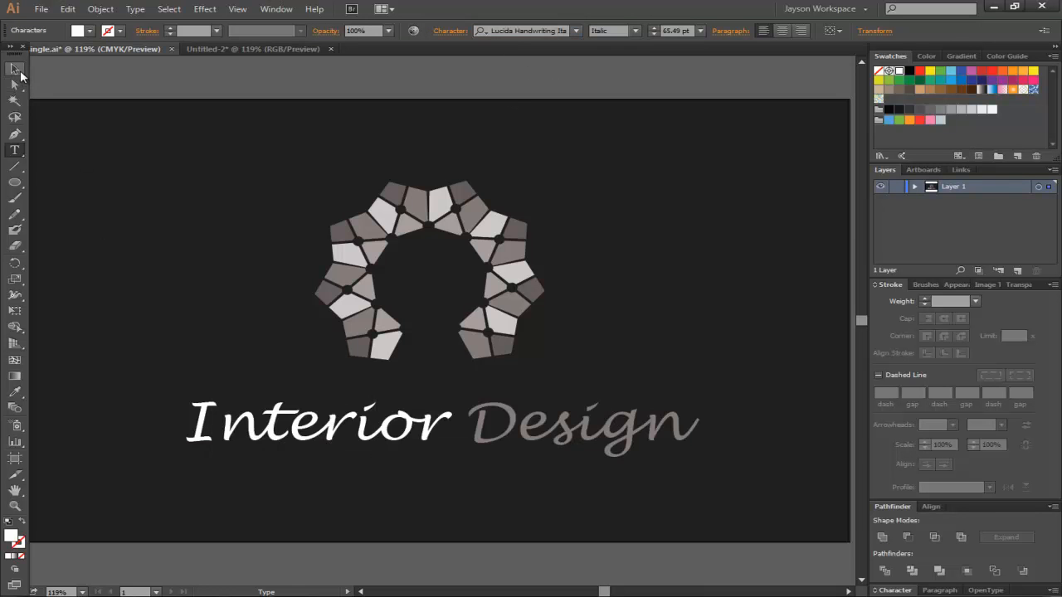
pyautogui.click(15, 69)
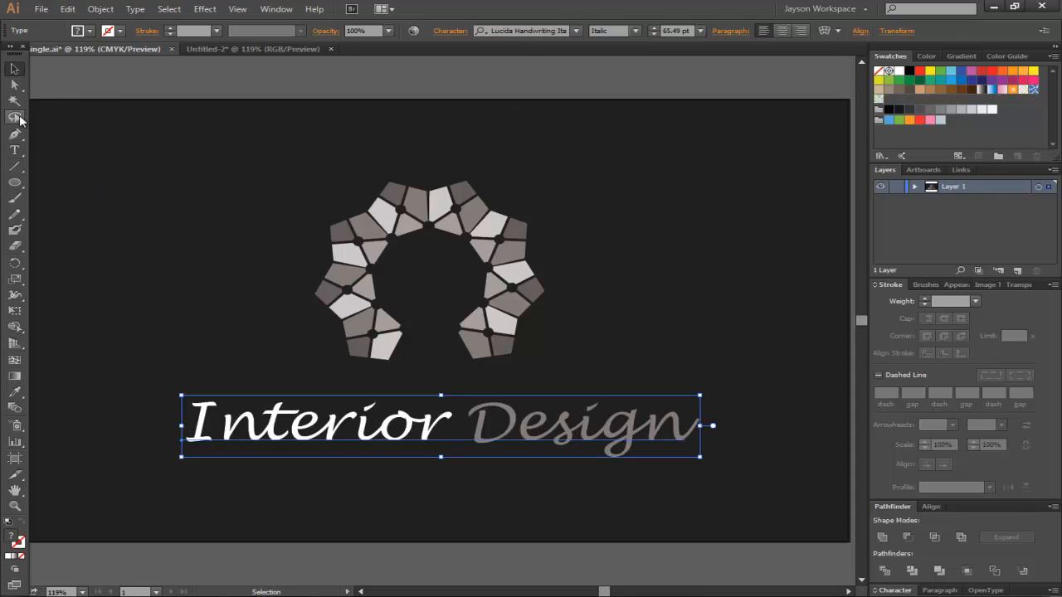
# In the Untitled-2 document, add the text "Interior Design" below the arch at 65 pt
pyautogui.click(208, 49)
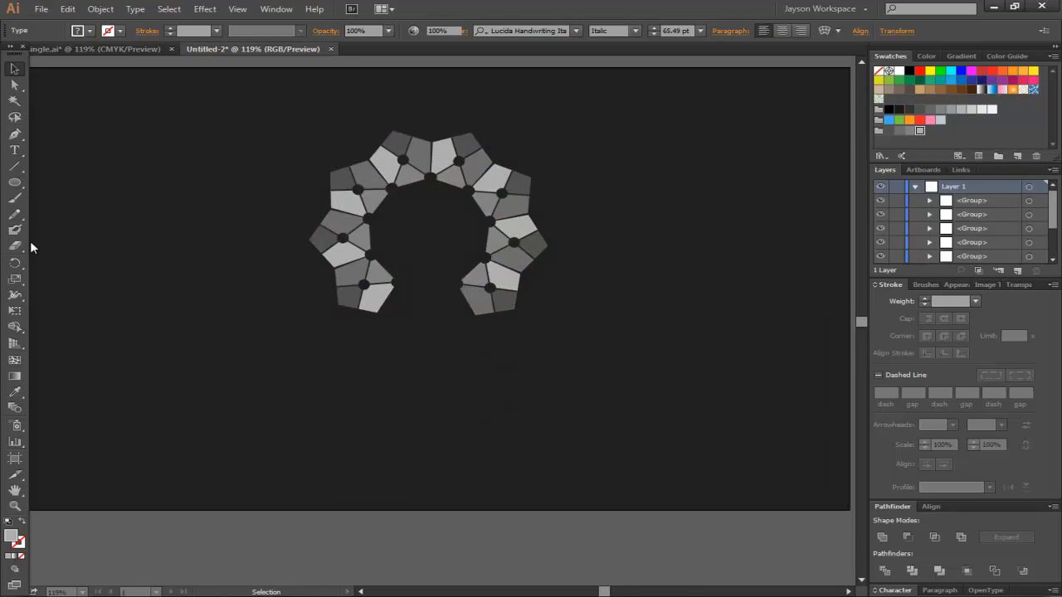
pyautogui.click(15, 153)
pyautogui.click(239, 395)
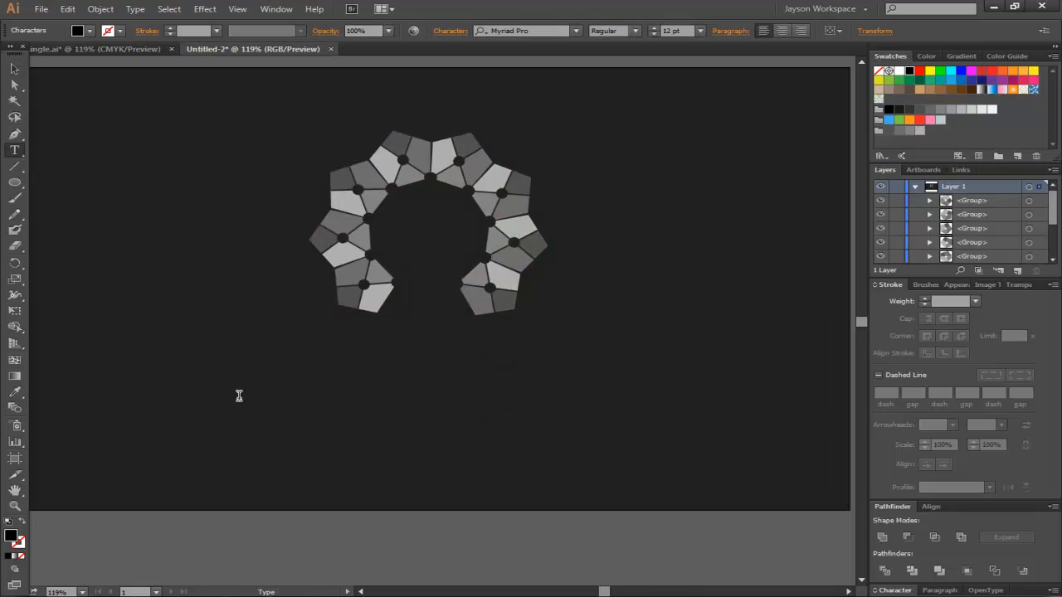
pyautogui.click(665, 31)
pyautogui.press('Return')
pyautogui.tripleClick(394, 396)
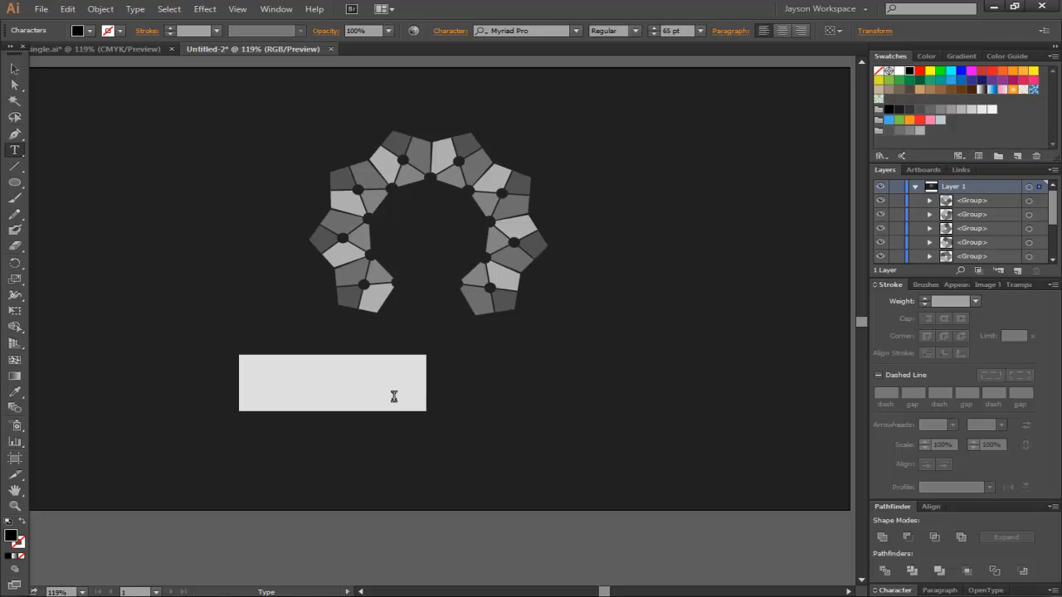
# Fill the new text with the light grey sampled from the lower segment of an arch pentagon
pyautogui.doubleClick(12, 538)
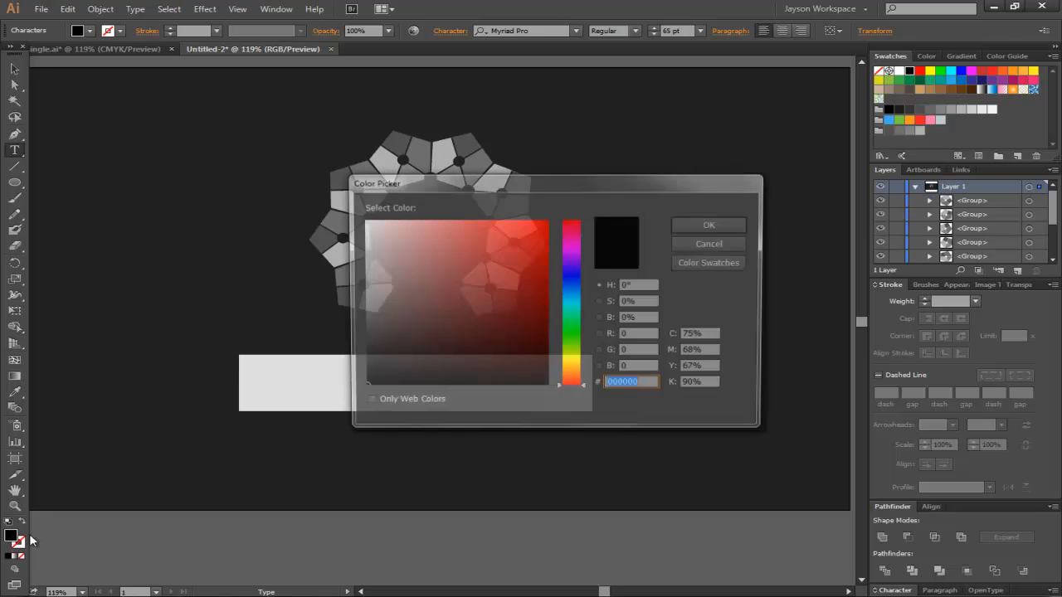
pyautogui.click(688, 231)
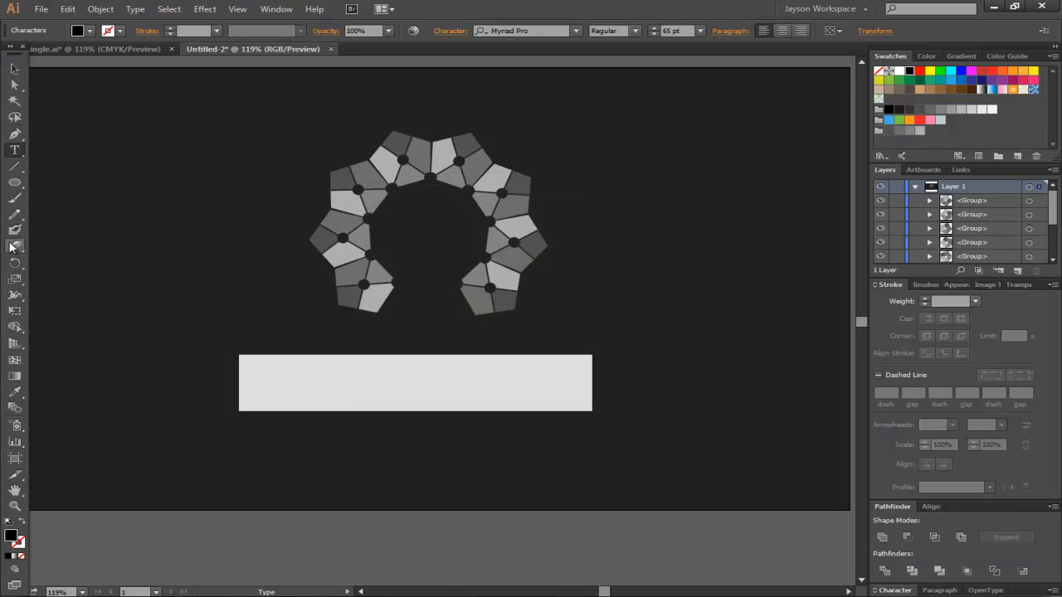
pyautogui.click(18, 396)
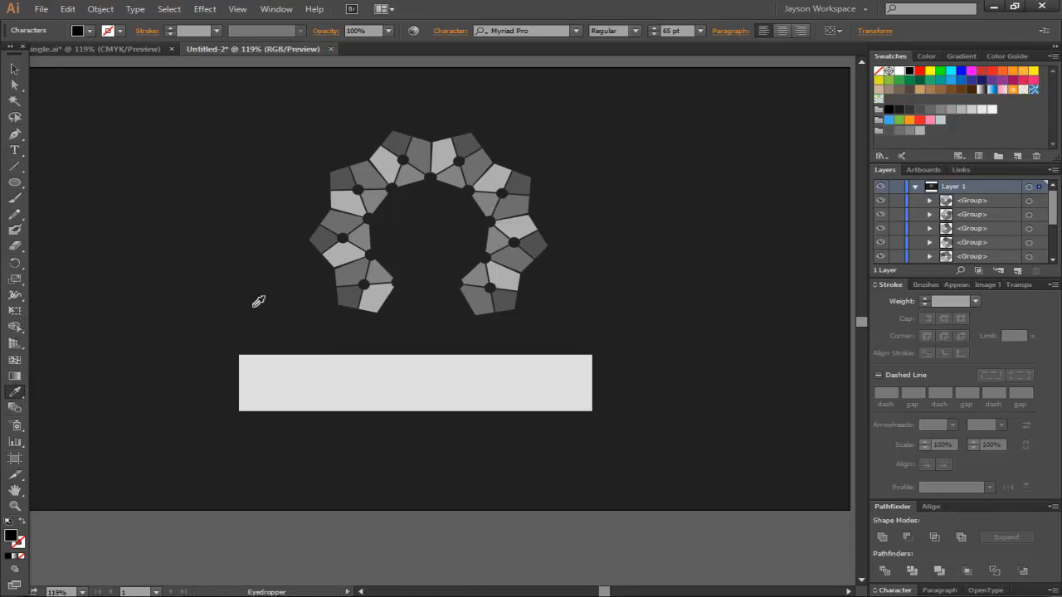
pyautogui.click(349, 202)
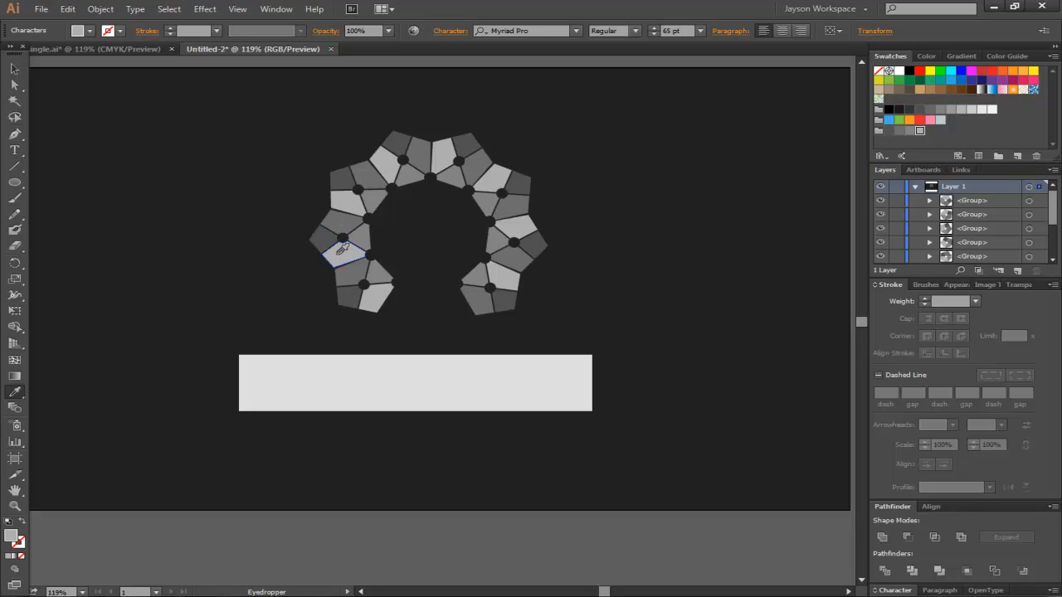
# Move the text object above the locked dark background path in the layer order
pyautogui.click(14, 69)
pyautogui.click(338, 400)
pyautogui.press('t')
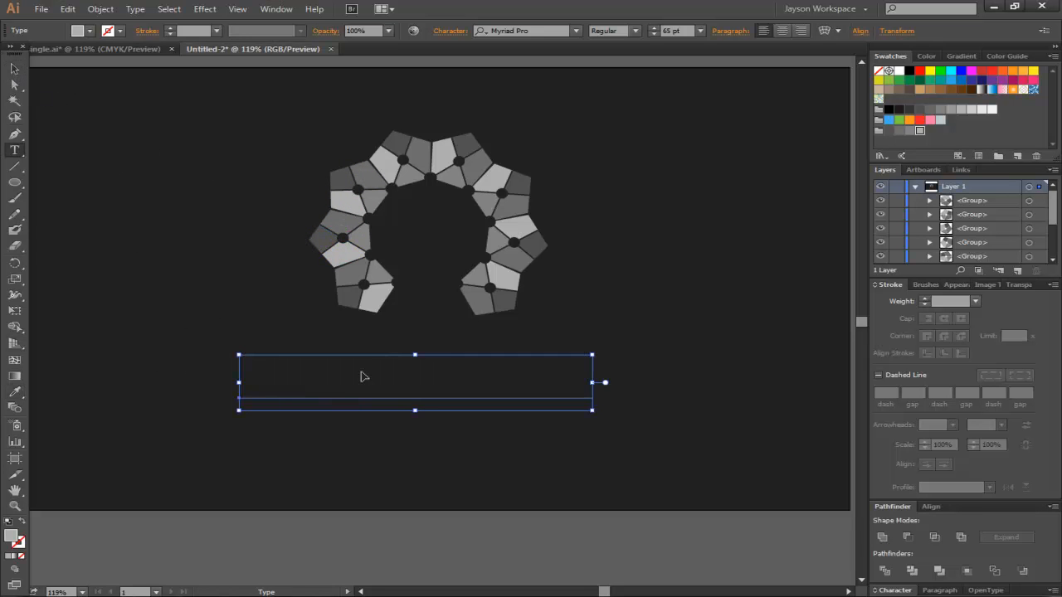
pyautogui.click(382, 373)
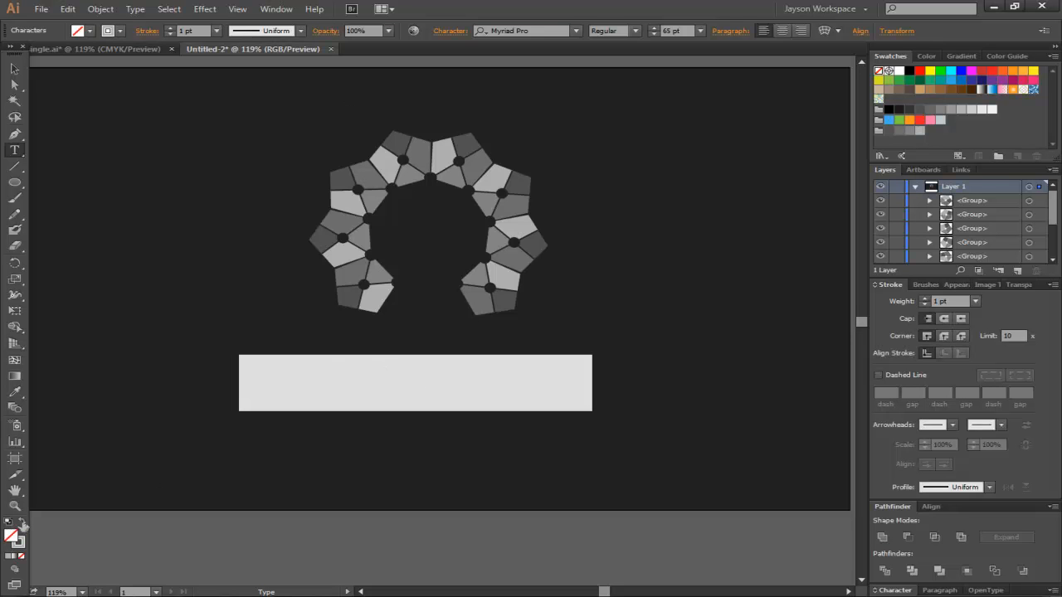
pyautogui.click(394, 385)
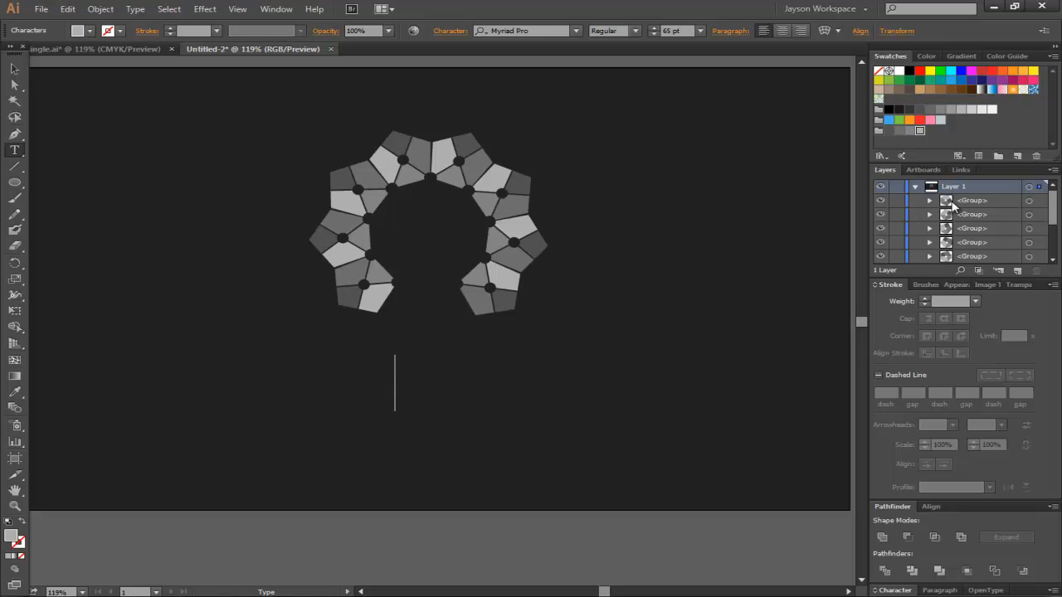
pyautogui.moveTo(1052, 209); pyautogui.dragTo(1055, 236)
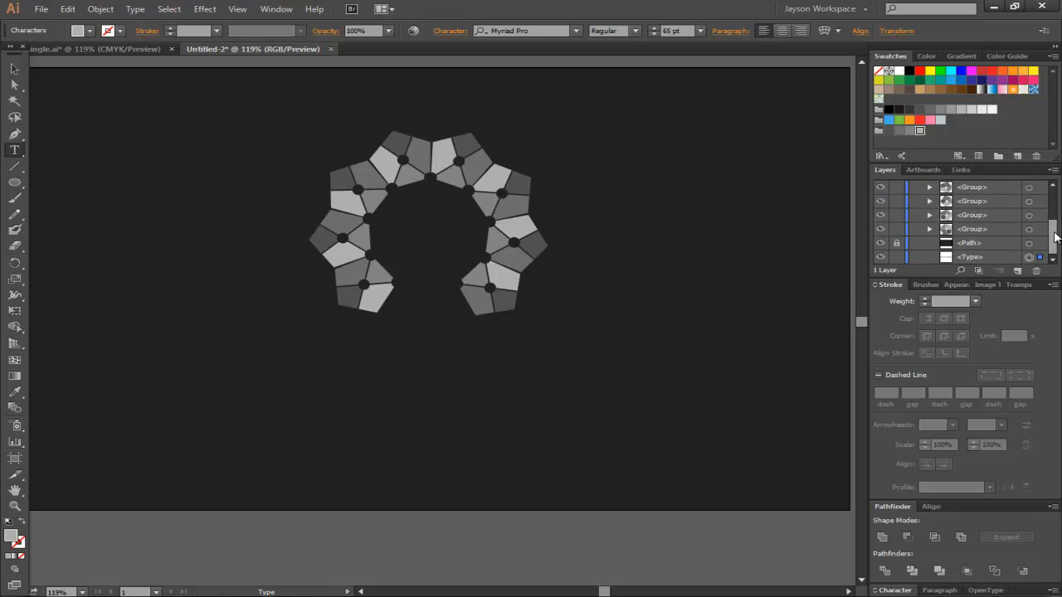
pyautogui.moveTo(979, 253); pyautogui.dragTo(980, 239)
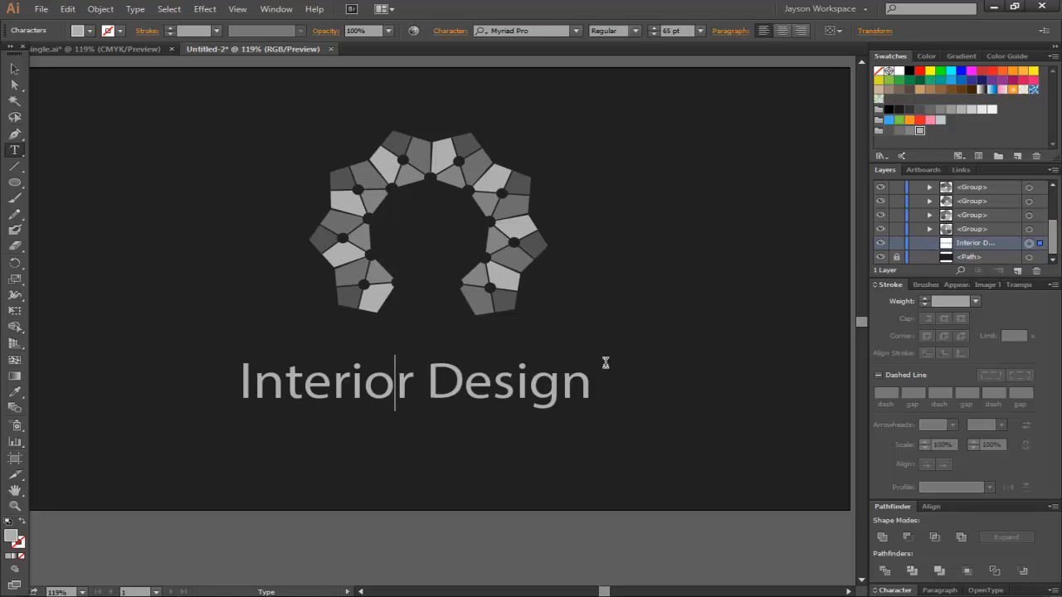
# Set the font of the whole Interior Design text to Lucida Handwriting Italic
pyautogui.moveTo(242, 382); pyautogui.dragTo(592, 379)
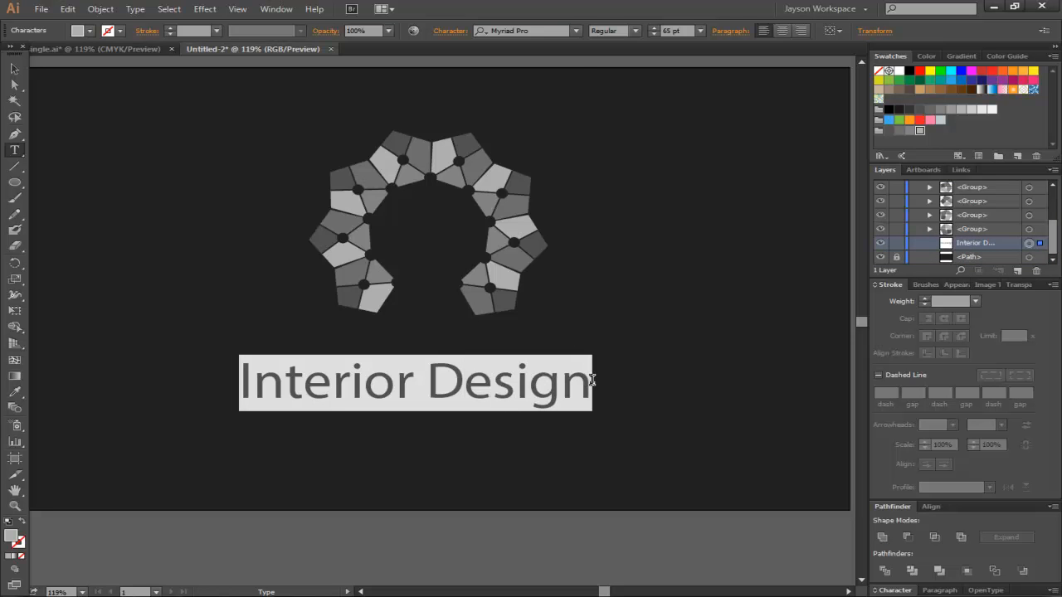
pyautogui.click(548, 31)
pyautogui.write('lucida')
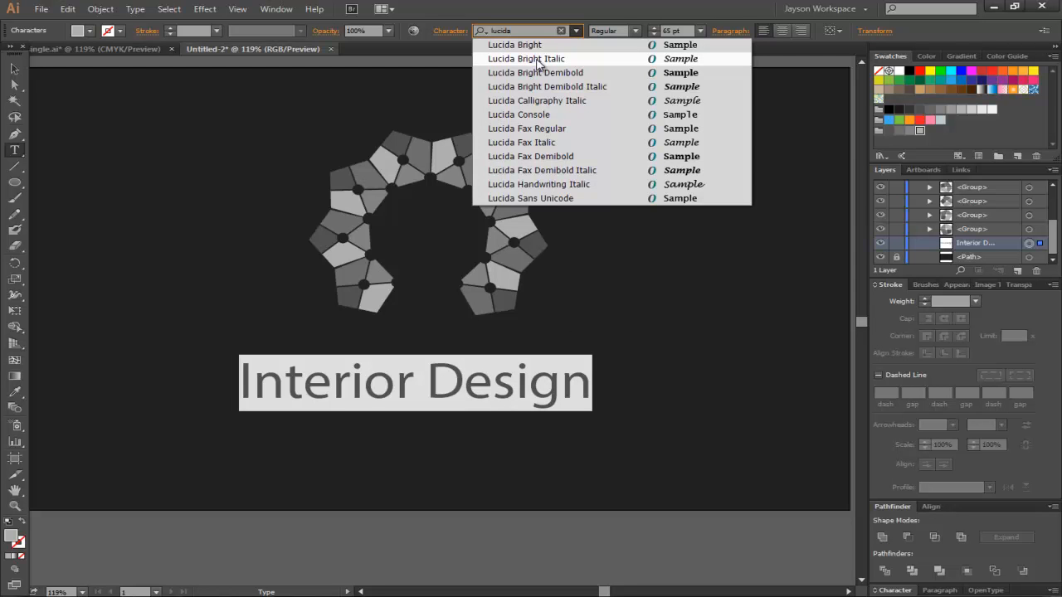
pyautogui.click(564, 185)
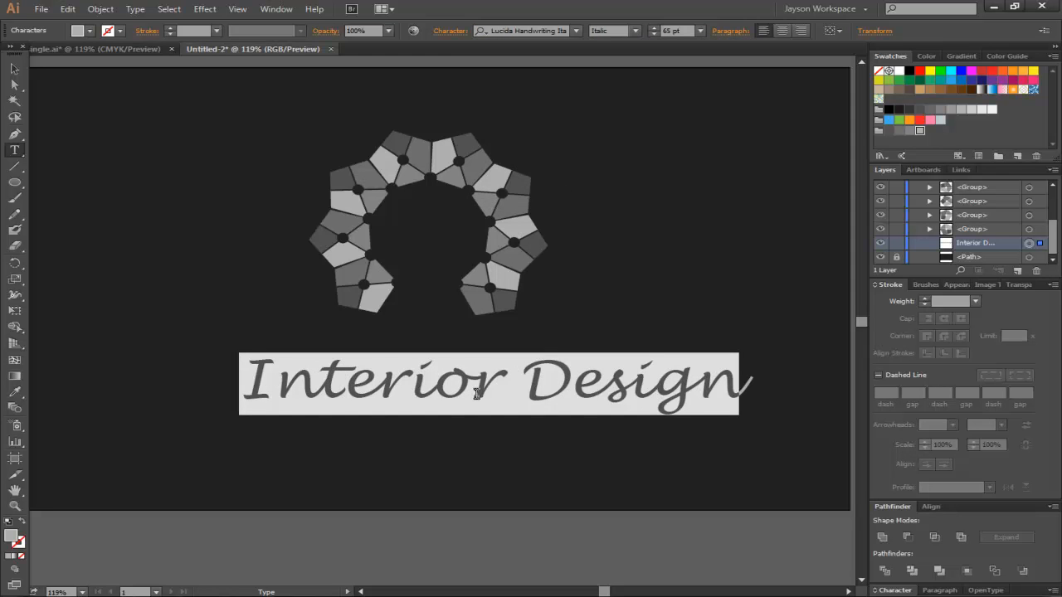
# Fill only the word "Interior" with white (#ffffff)
pyautogui.click(518, 380)
pyautogui.moveTo(502, 387); pyautogui.dragTo(219, 395)
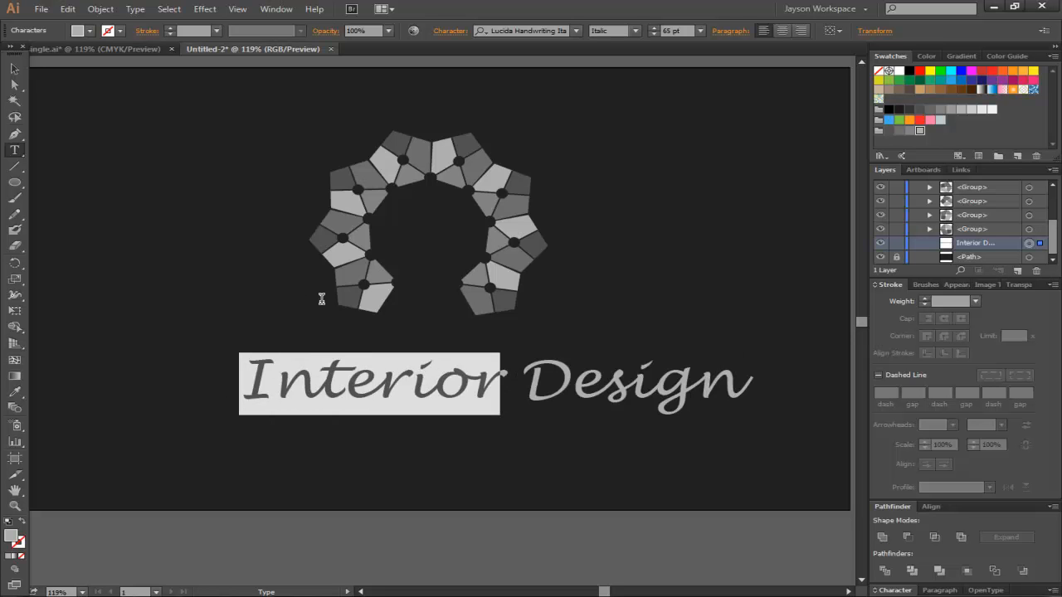
pyautogui.doubleClick(12, 536)
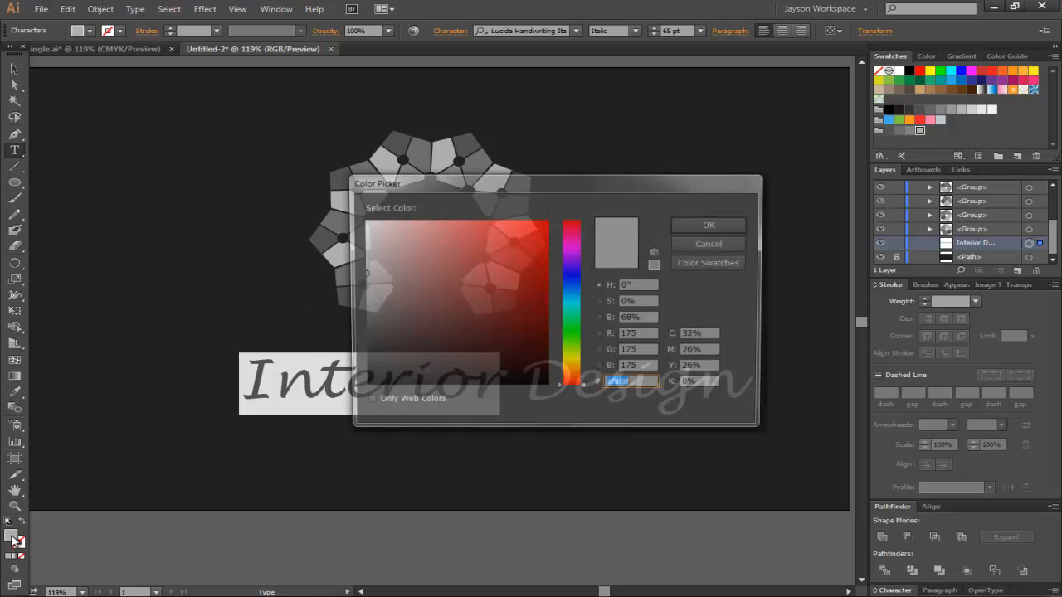
pyautogui.moveTo(476, 368); pyautogui.dragTo(343, 212)
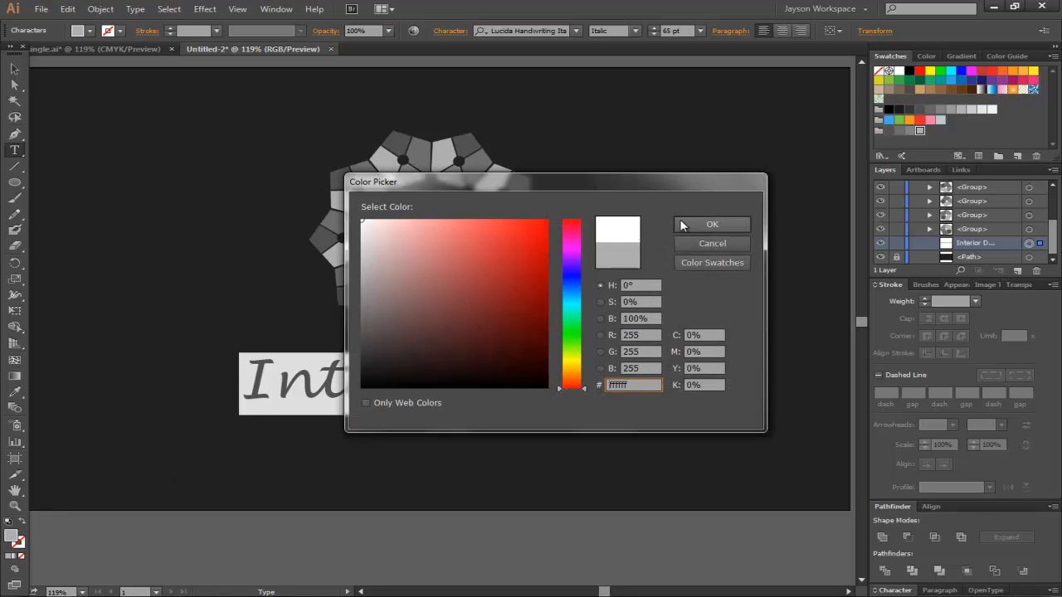
pyautogui.click(712, 224)
# Try to recolour only the word "Design" with a medium grey sampled from an arch pentagon using the Eyedropper
pyautogui.click(535, 375)
pyautogui.moveTo(535, 375); pyautogui.dragTo(808, 378)
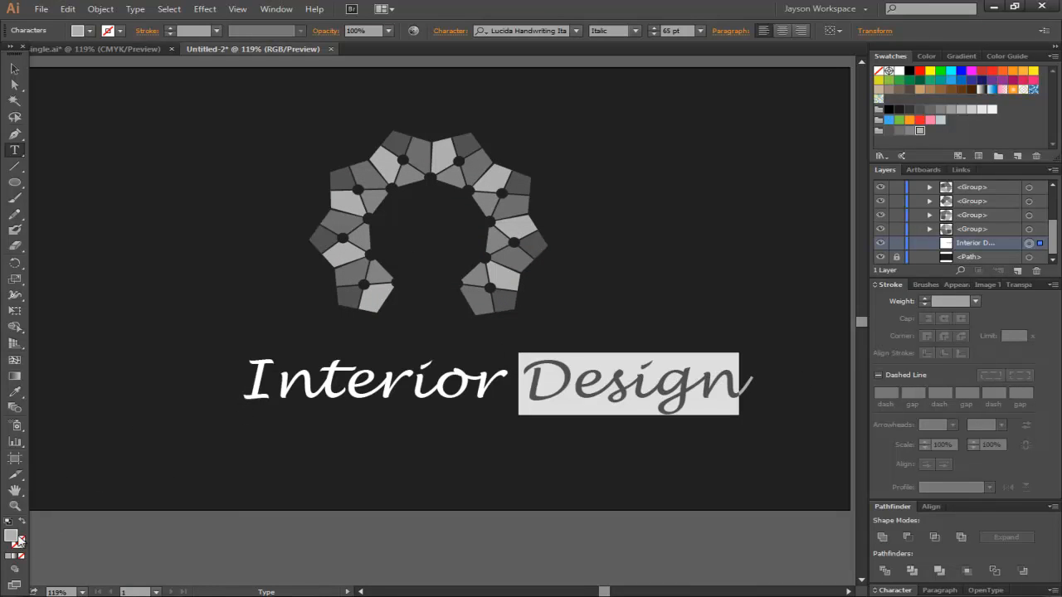
pyautogui.doubleClick(15, 538)
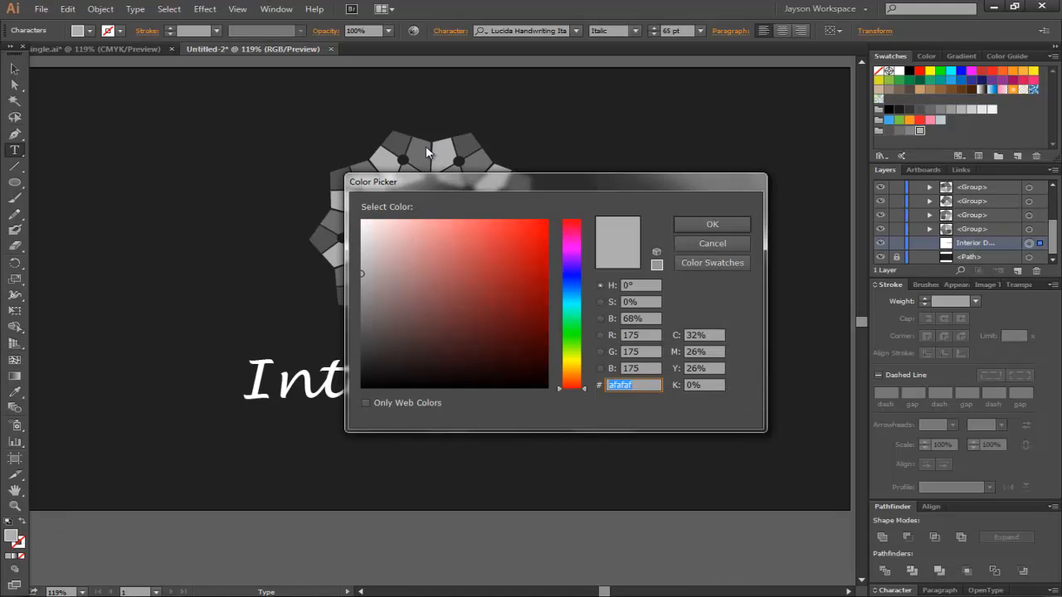
pyautogui.click(691, 241)
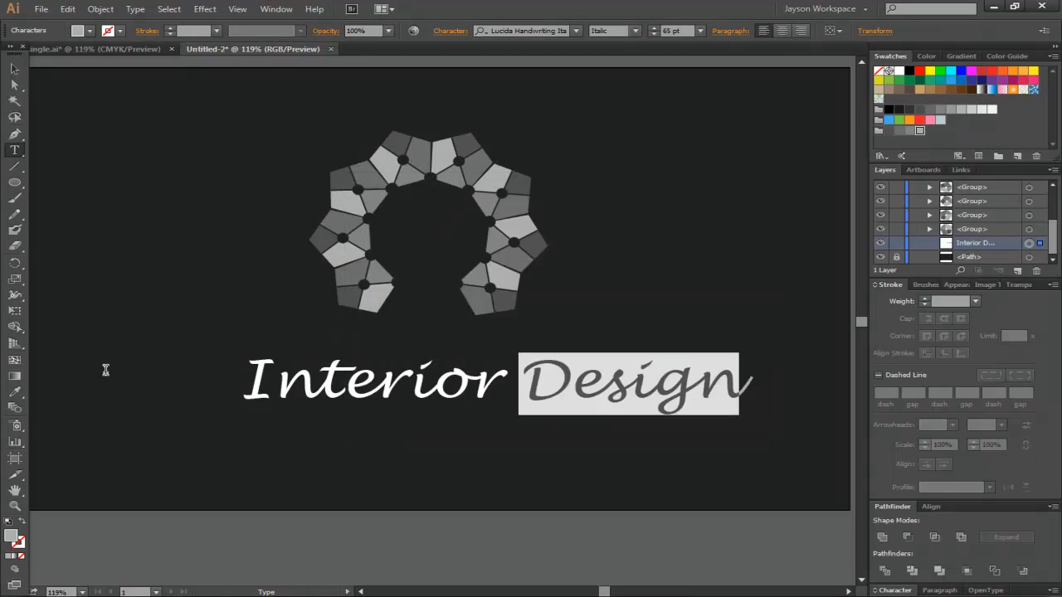
pyautogui.click(17, 395)
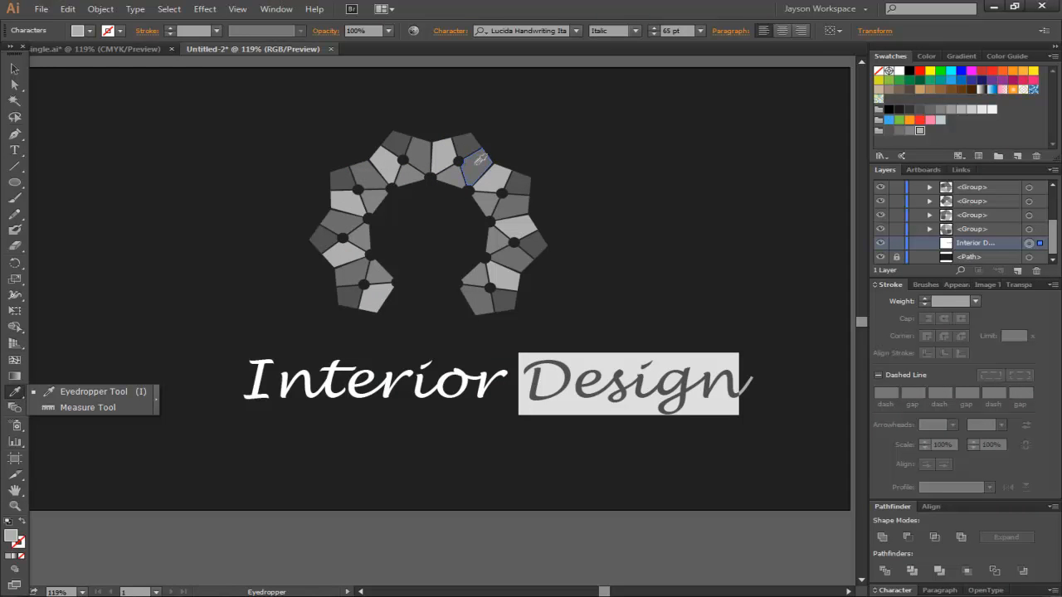
pyautogui.click(464, 174)
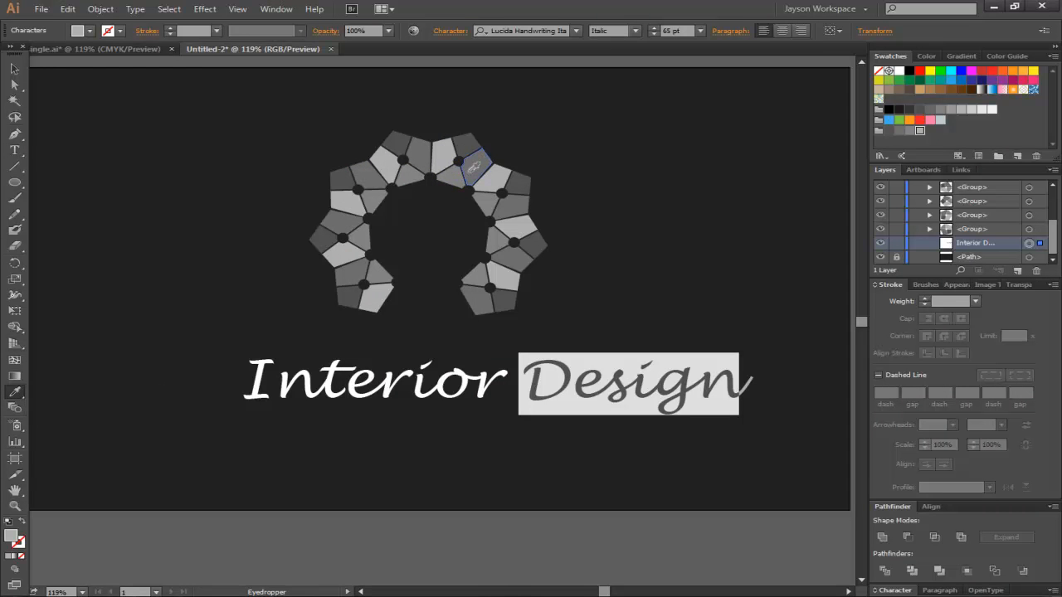
pyautogui.click(14, 68)
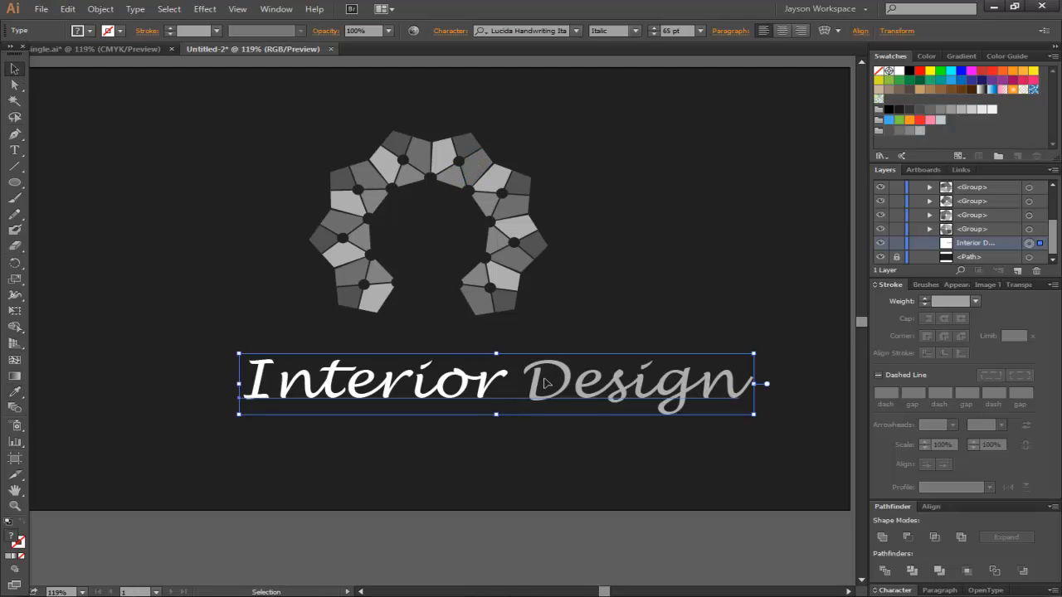
pyautogui.press('t')
pyautogui.moveTo(537, 375); pyautogui.dragTo(741, 371)
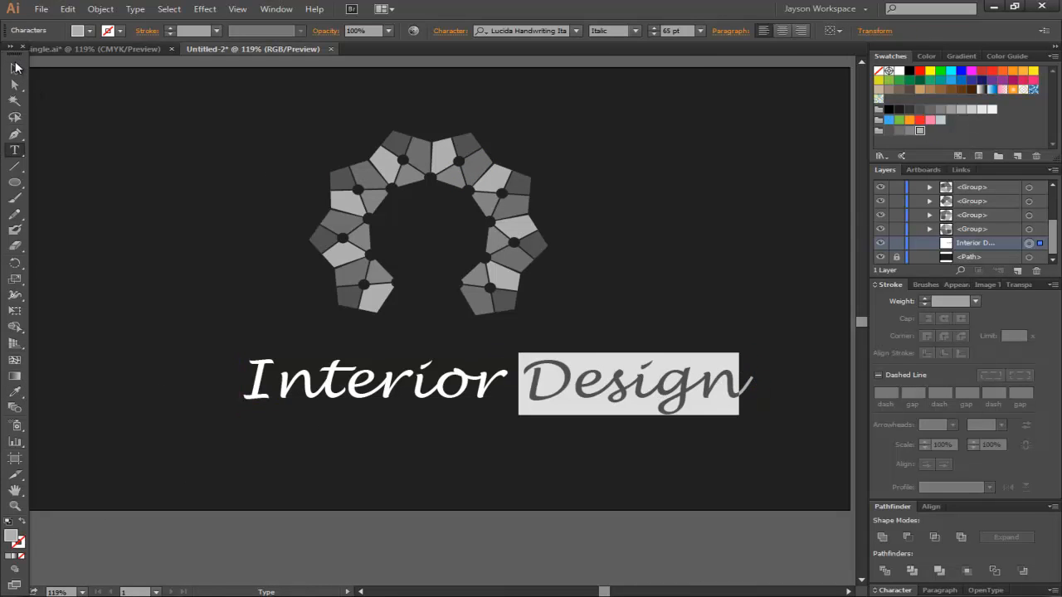
# Fill the whole "Interior Design" text object with the medium grey (#6d6d6d) sampled from a segment on the arch's right side
pyautogui.click(14, 68)
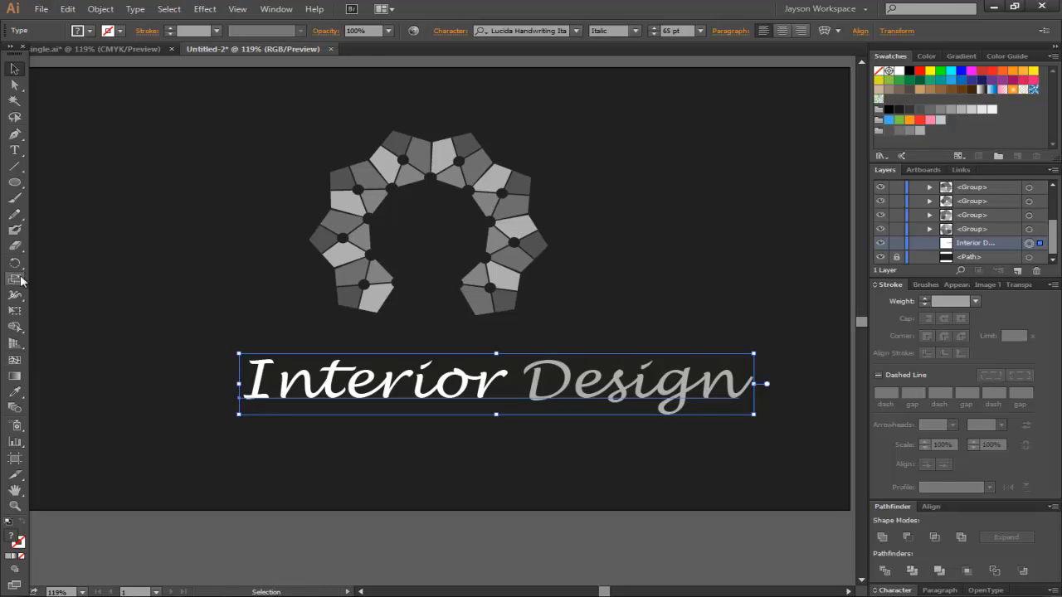
pyautogui.click(14, 391)
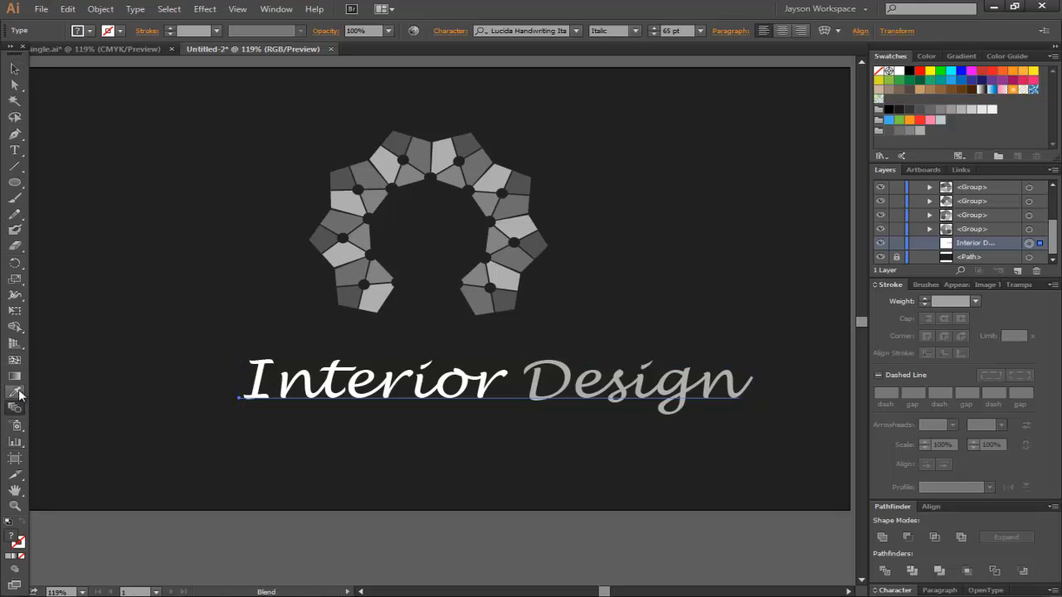
pyautogui.click(516, 206)
pyautogui.click(516, 206)
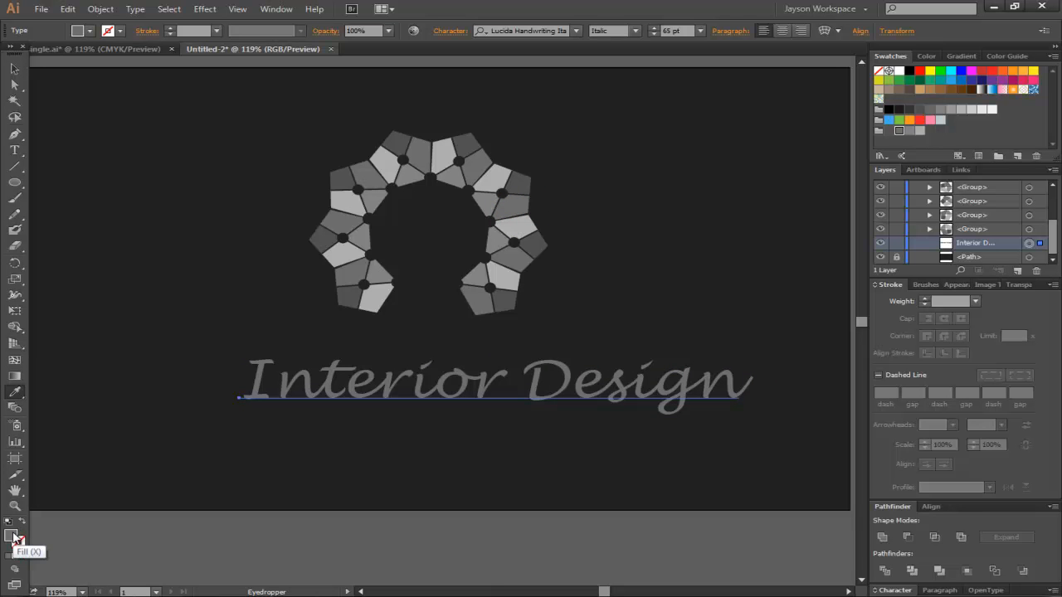
pyautogui.click(20, 68)
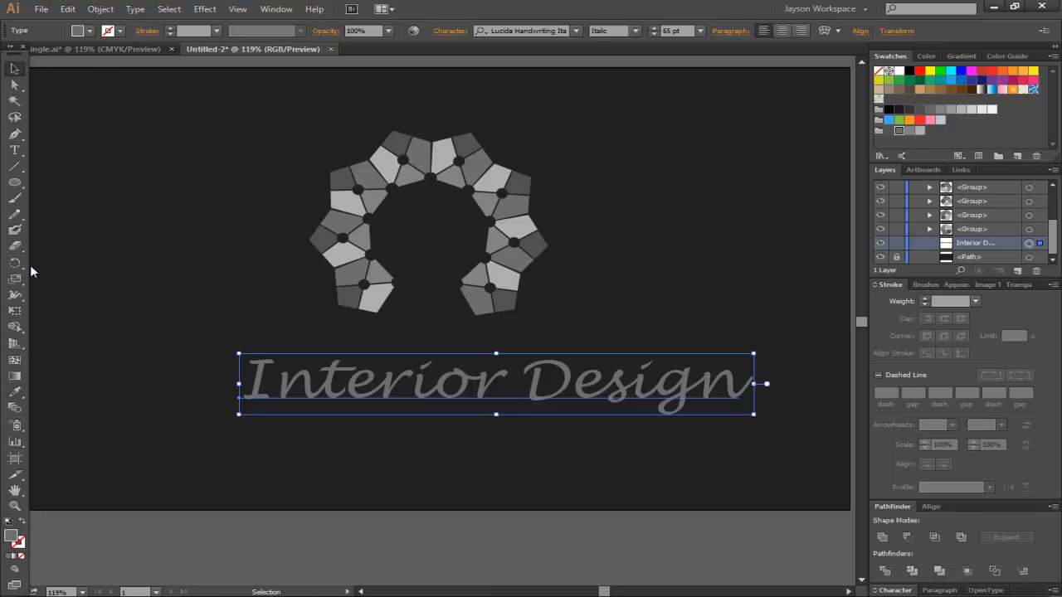
# Recolour the word "Interior" white, leaving "Design" in the sampled grey
pyautogui.click(14, 149)
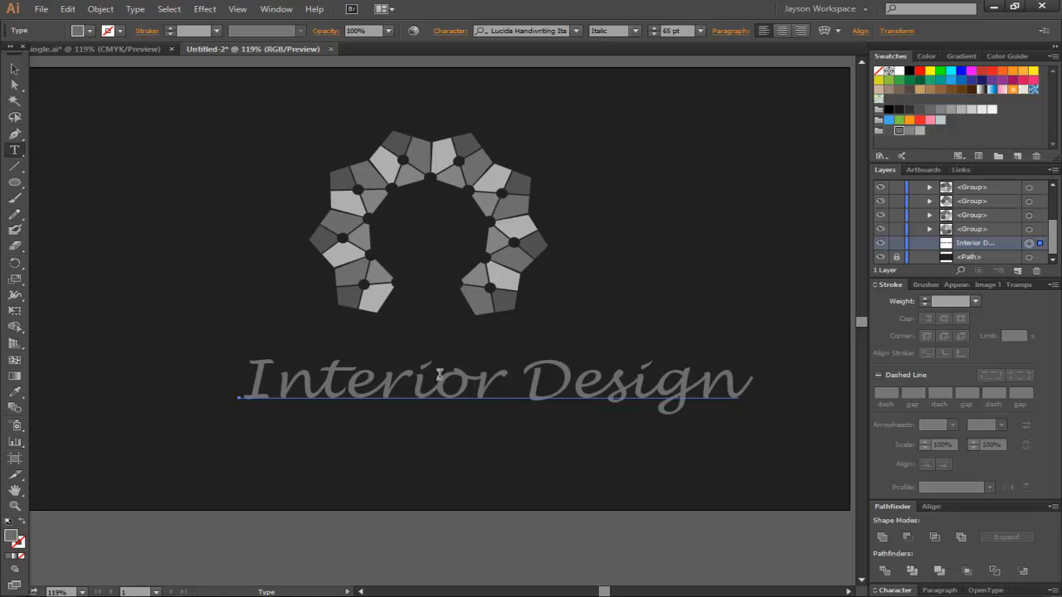
pyautogui.doubleClick(494, 382)
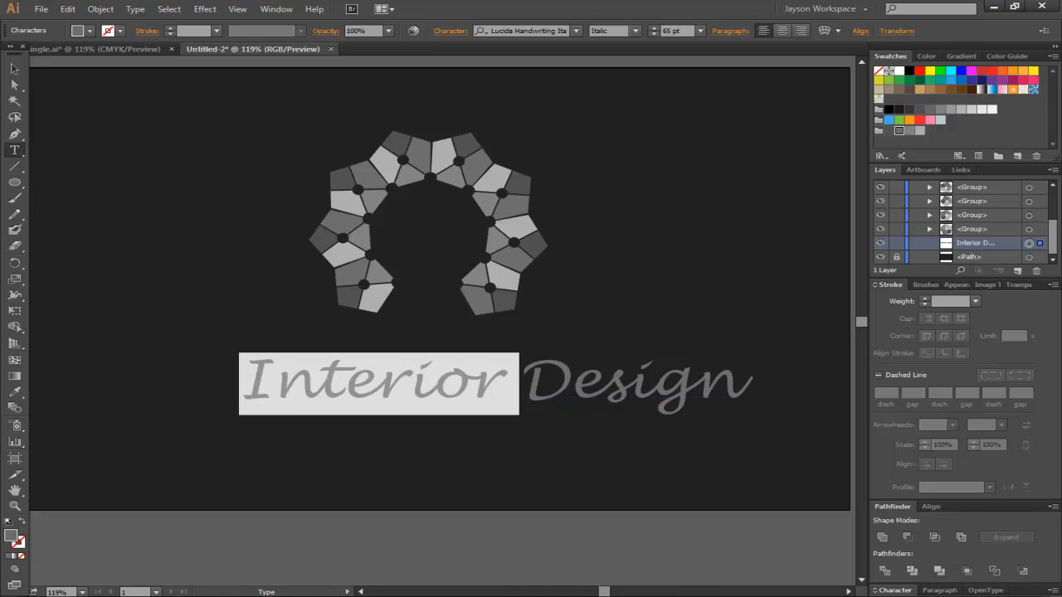
pyautogui.doubleClick(12, 537)
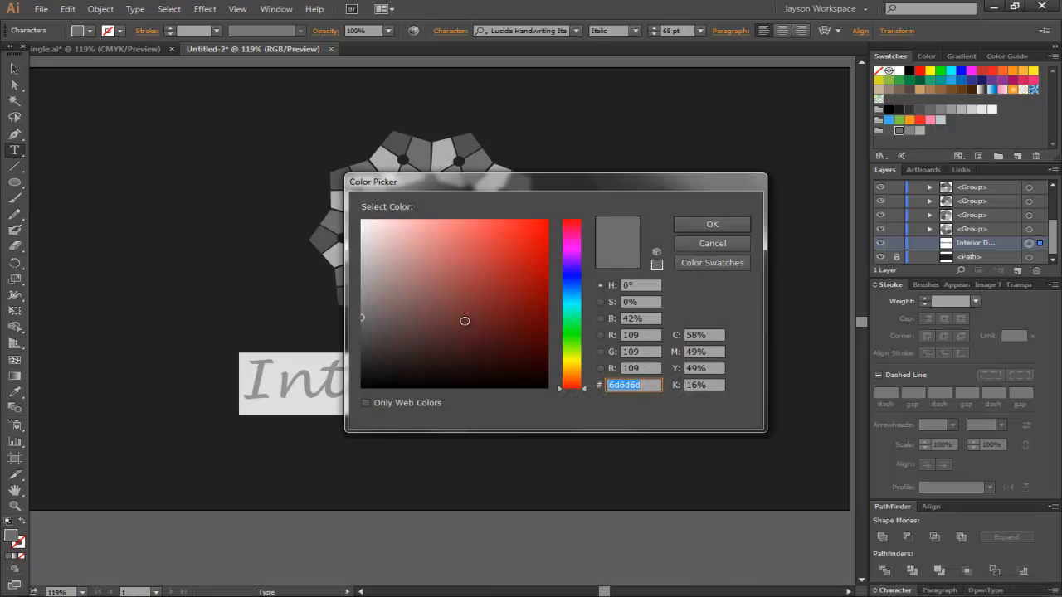
pyautogui.moveTo(365, 222); pyautogui.dragTo(358, 213)
pyautogui.click(710, 224)
pyautogui.click(536, 390)
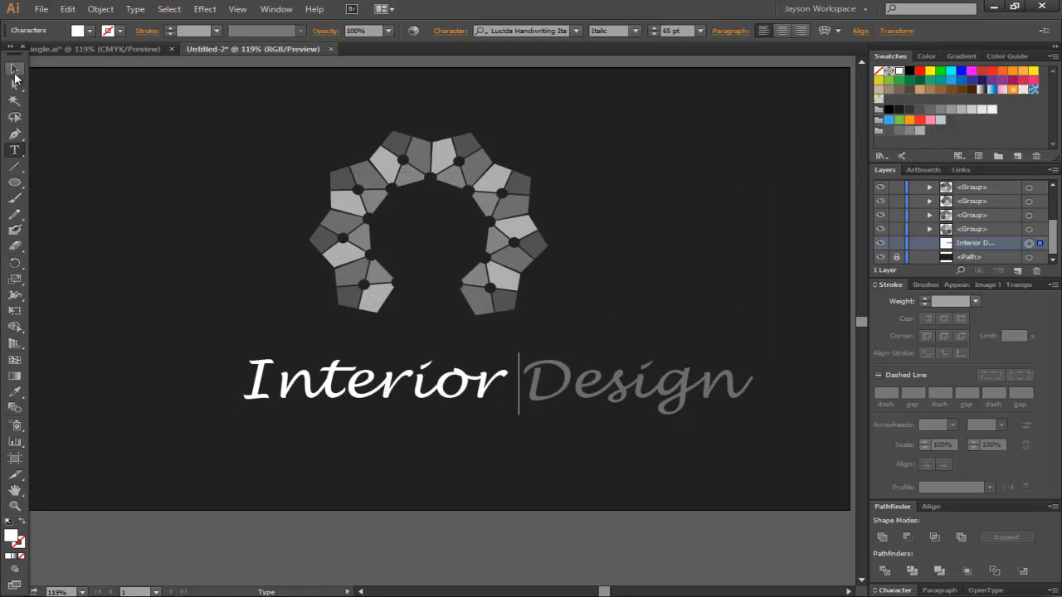
pyautogui.click(14, 68)
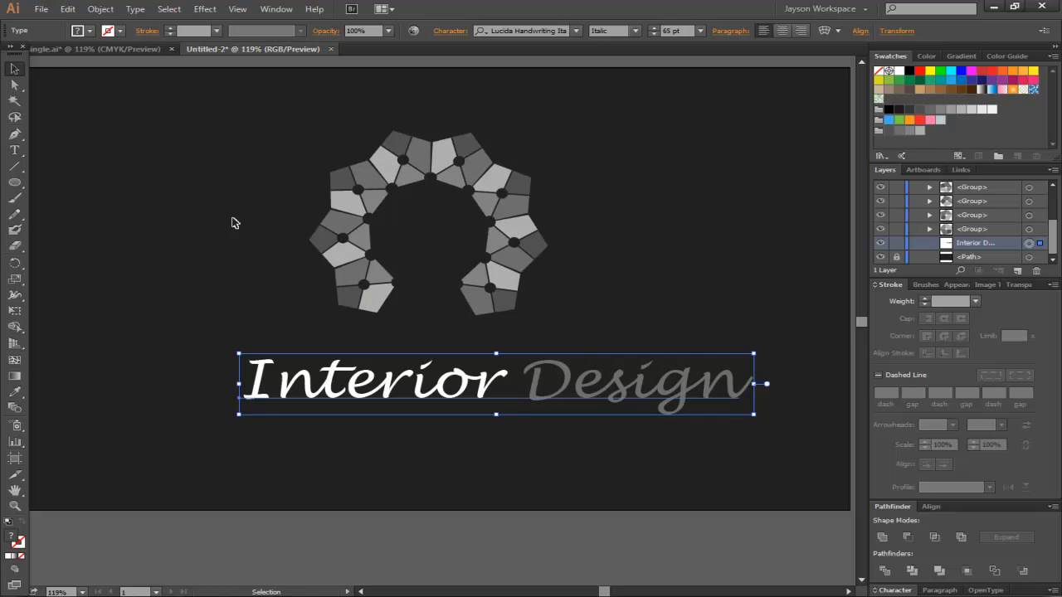
# Shift the two-tone text horizontally so it is centred beneath the arch
pyautogui.moveTo(658, 396); pyautogui.dragTo(587, 401)
pyautogui.click(641, 259)
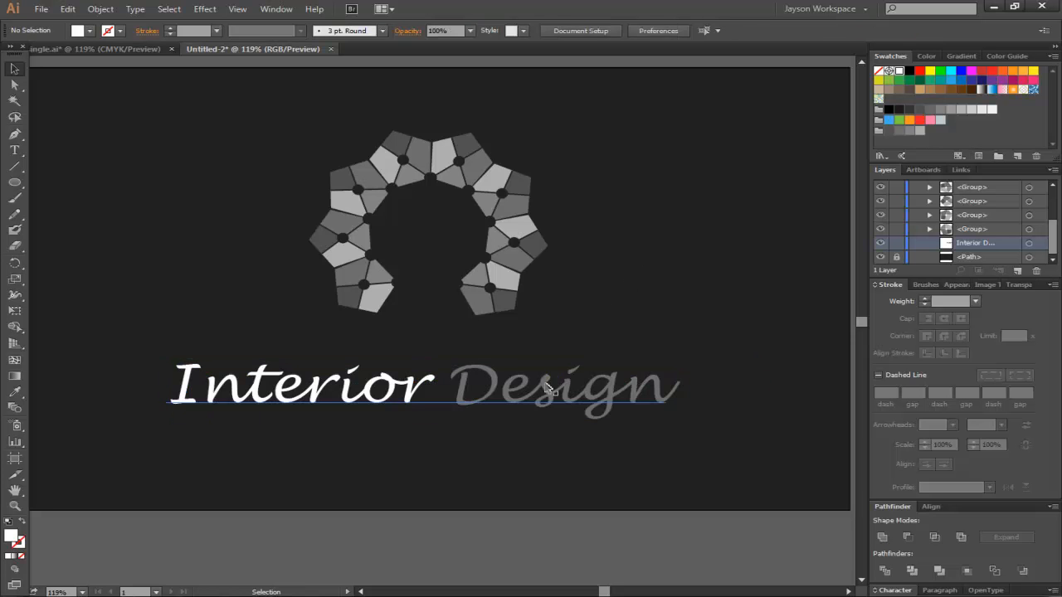
pyautogui.click(594, 394)
pyautogui.press('Right')
pyautogui.press('Right')
pyautogui.press('Right')
pyautogui.press('Right')
pyautogui.press('Right')
pyautogui.press('Right')
pyautogui.press('Right')
pyautogui.press('Right')
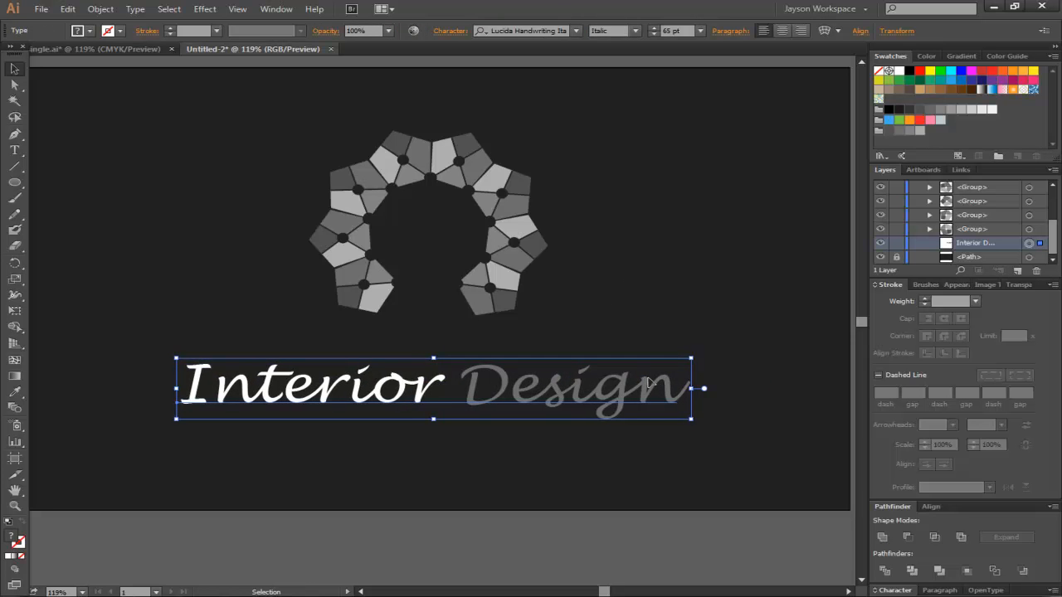
pyautogui.press('Right')
pyautogui.press('Right')
pyautogui.press('Right')
# Nudge the lettering up slightly closer to the arch, fine-tune its horizontal centring, and deselect it
pyautogui.press('Up')
pyautogui.press('Up')
pyautogui.press('Up')
pyautogui.press('Up')
pyautogui.press('Up')
pyautogui.press('Up')
pyautogui.press('Up')
pyautogui.press('Left')
pyautogui.press('Left')
pyautogui.press('Up')
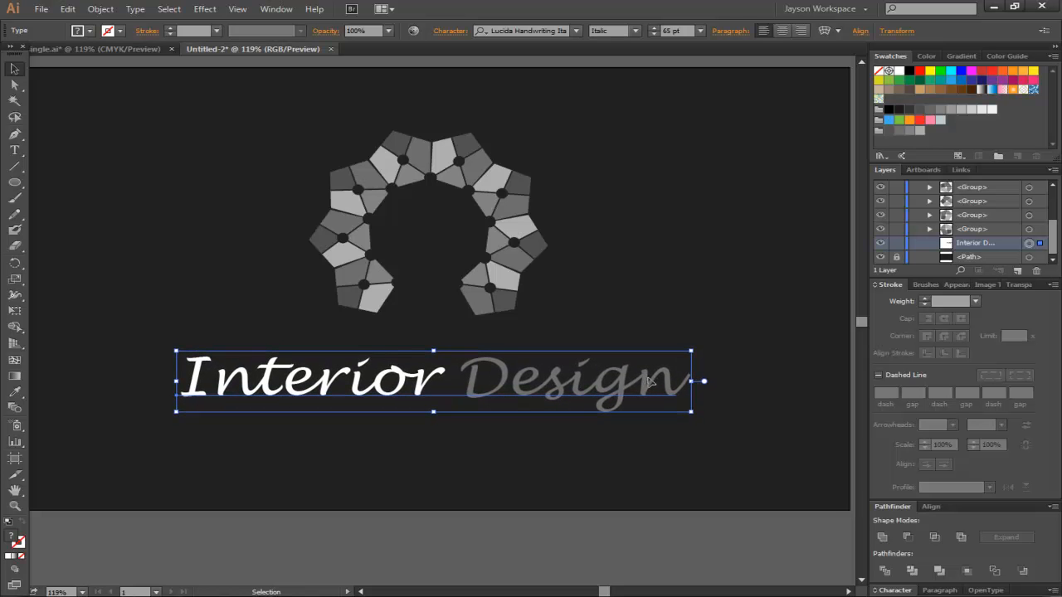
pyautogui.press('Up')
pyautogui.click(697, 271)
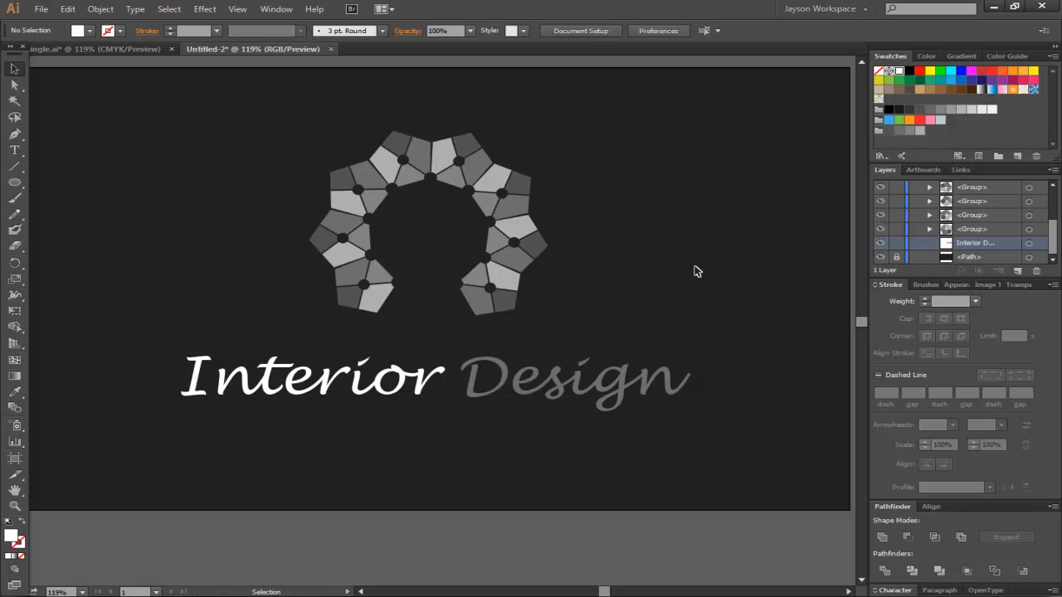